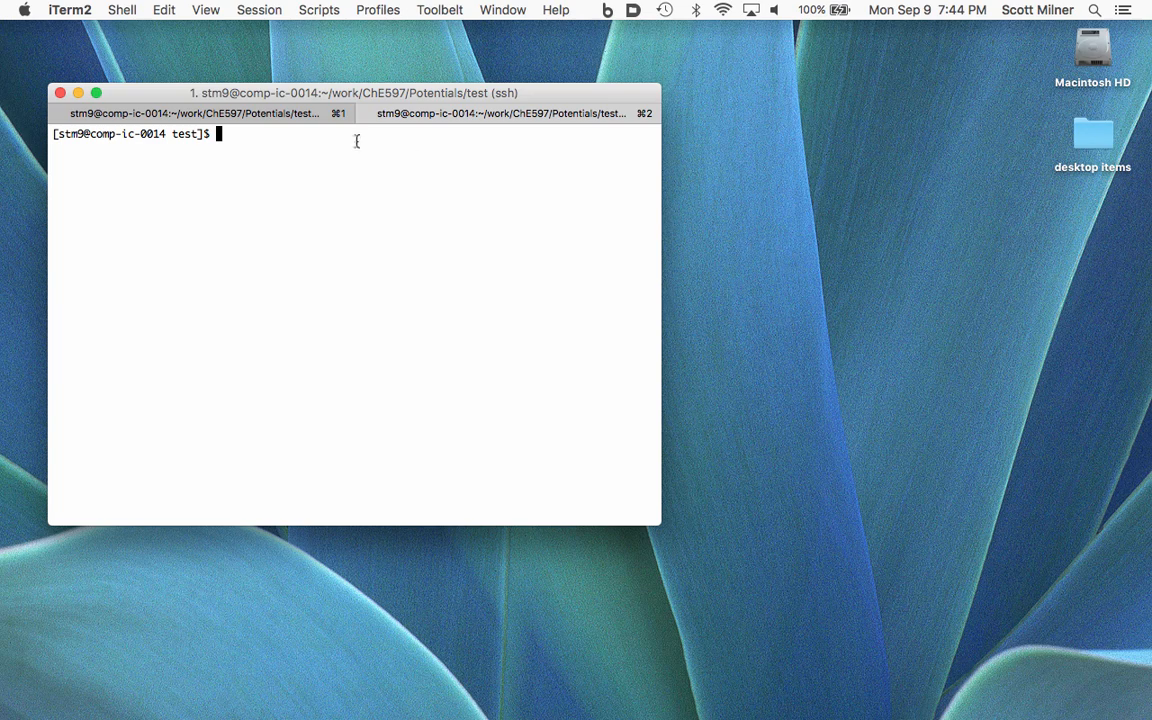
# Step: Launch GaussView from the terminal with the gv command and dismiss its startup tips
pyautogui.write('gv')
pyautogui.press('Return')
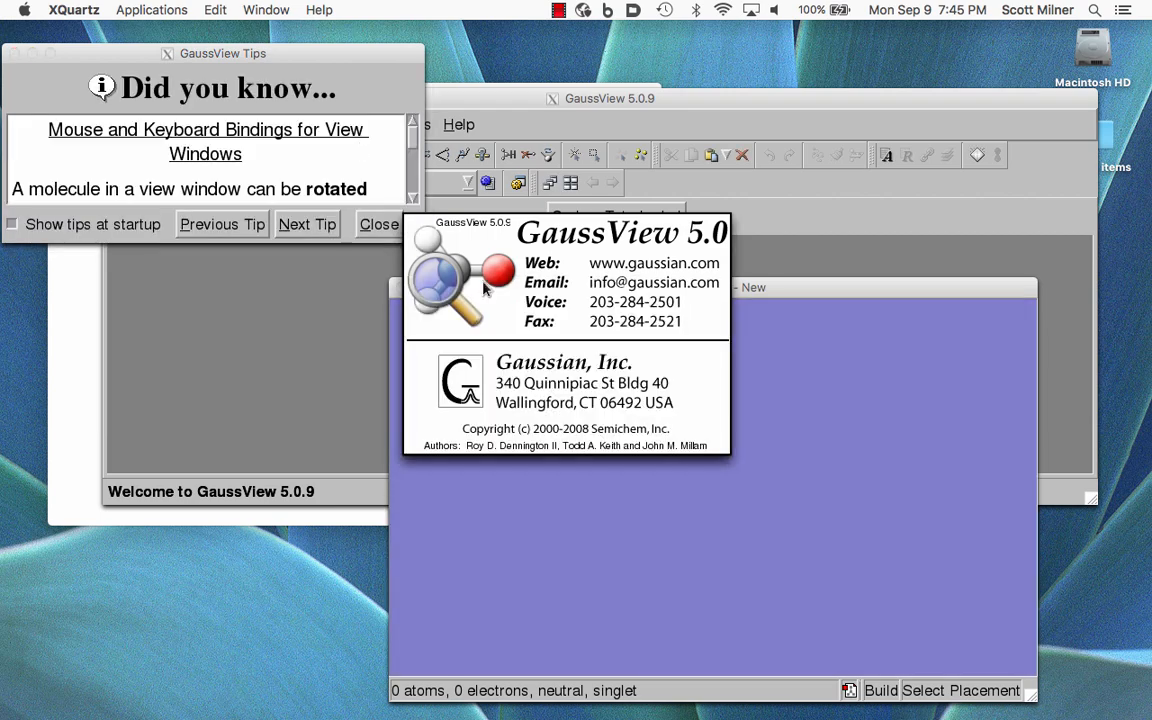
pyautogui.click(379, 224)
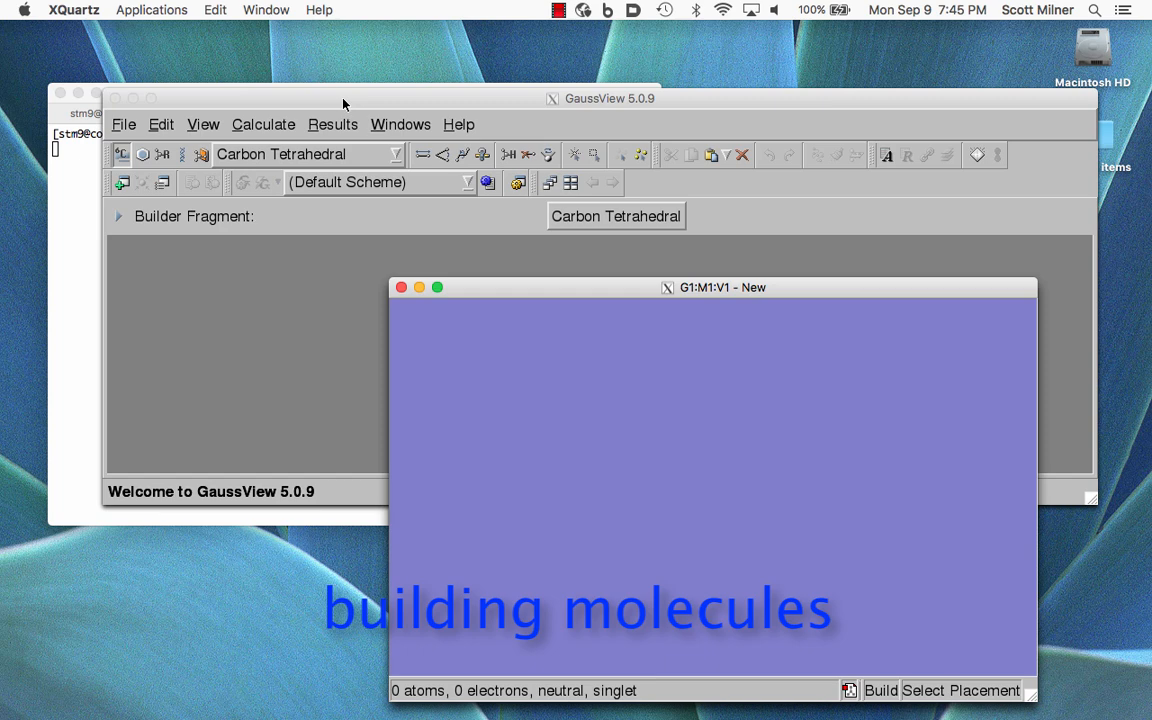
pyautogui.moveTo(343, 104); pyautogui.dragTo(309, 55)
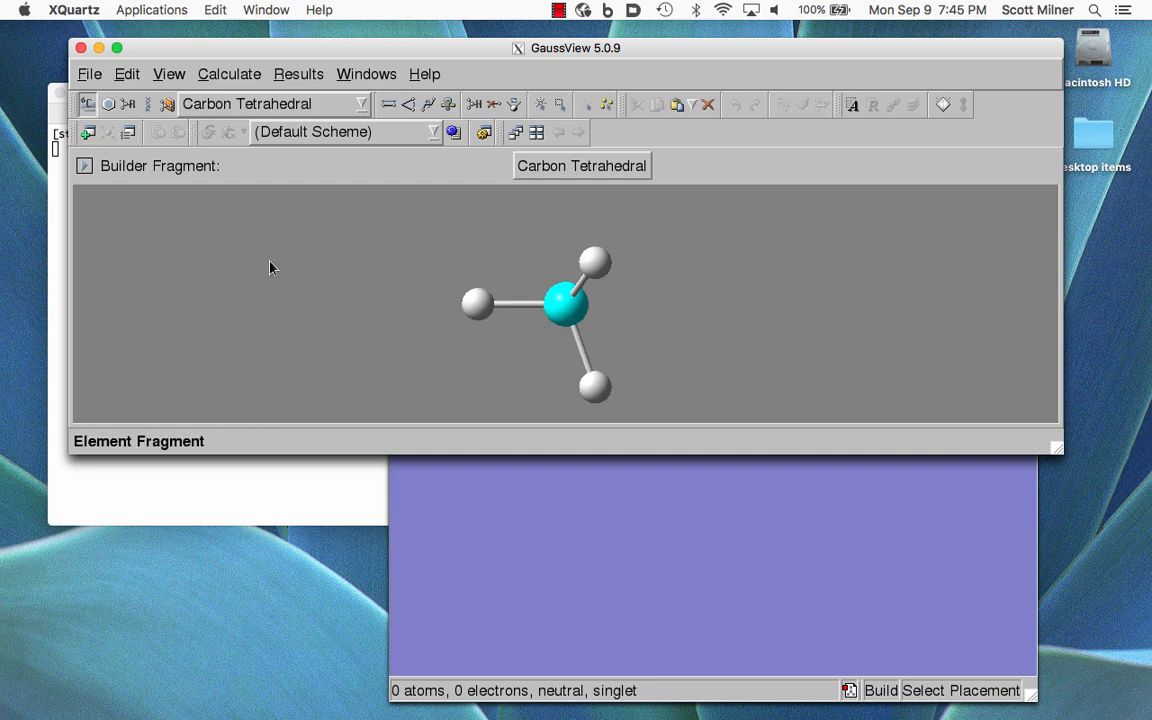
# Step: Examine the available element fragments and ring fragments for the molecule builder
pyautogui.click(88, 105)
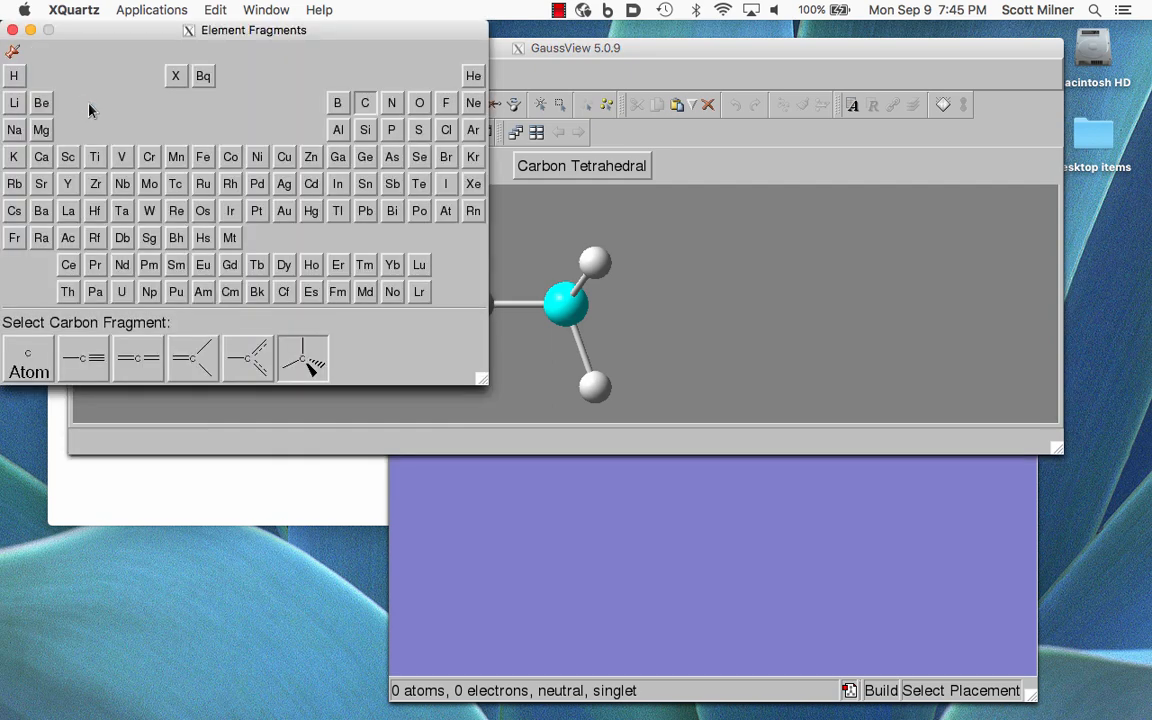
pyautogui.click(12, 30)
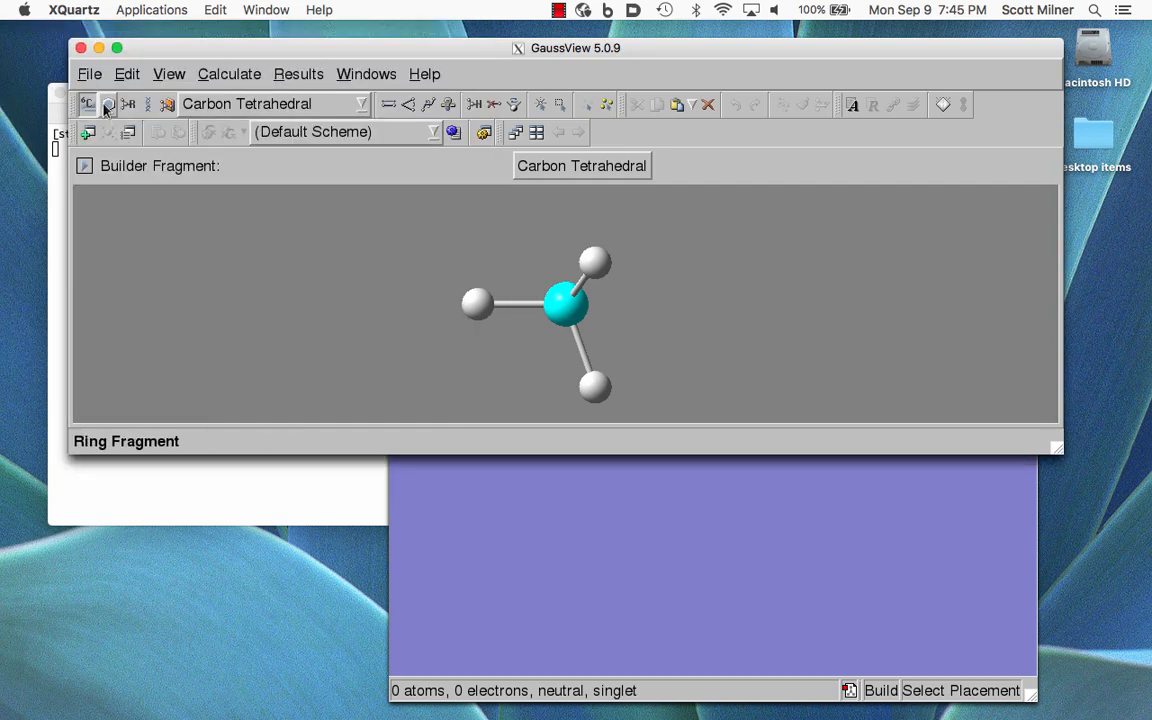
pyautogui.click(107, 105)
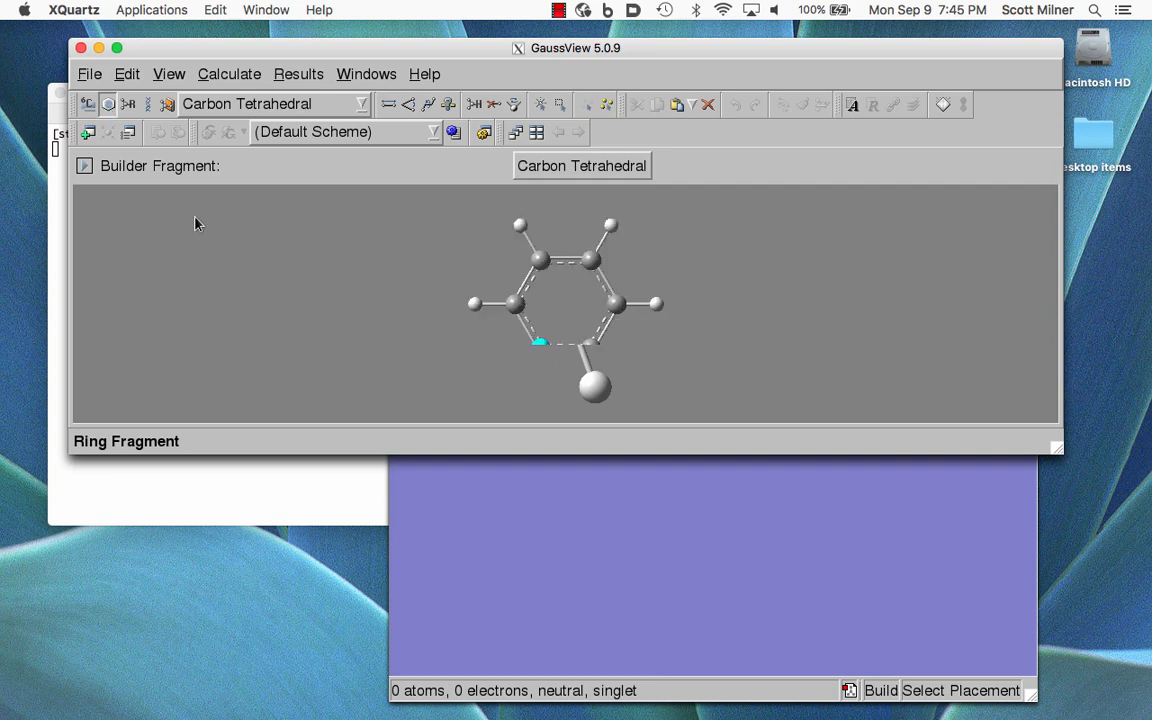
pyautogui.click(584, 166)
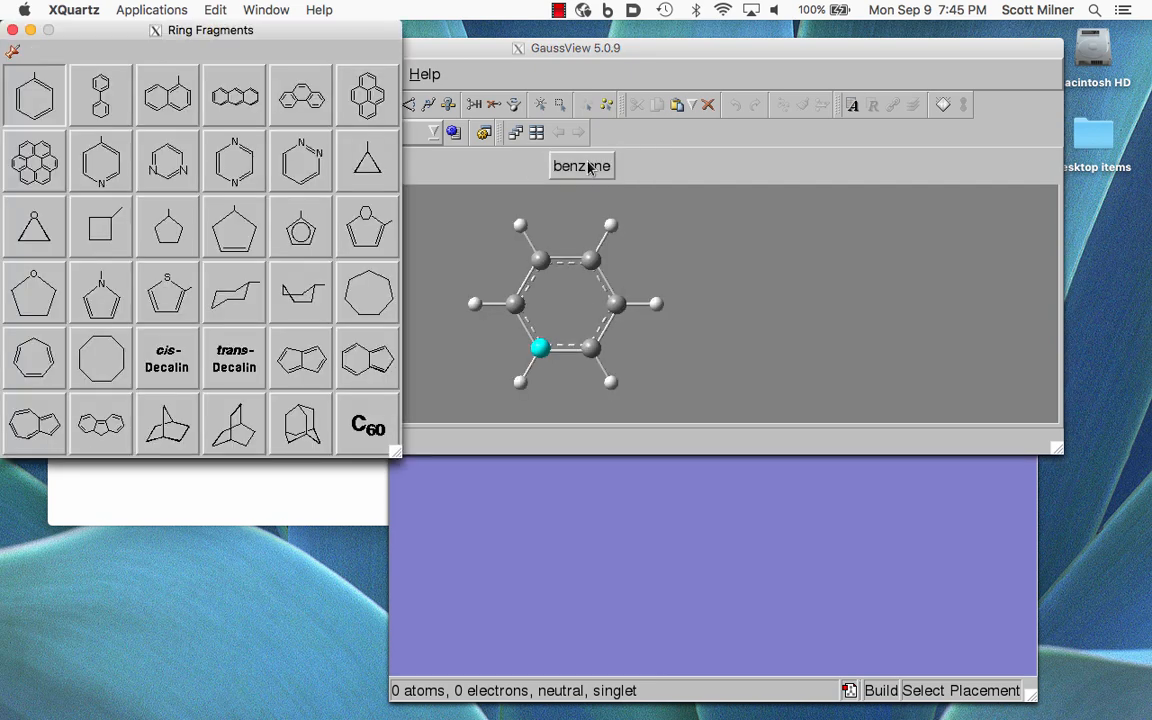
pyautogui.click(12, 30)
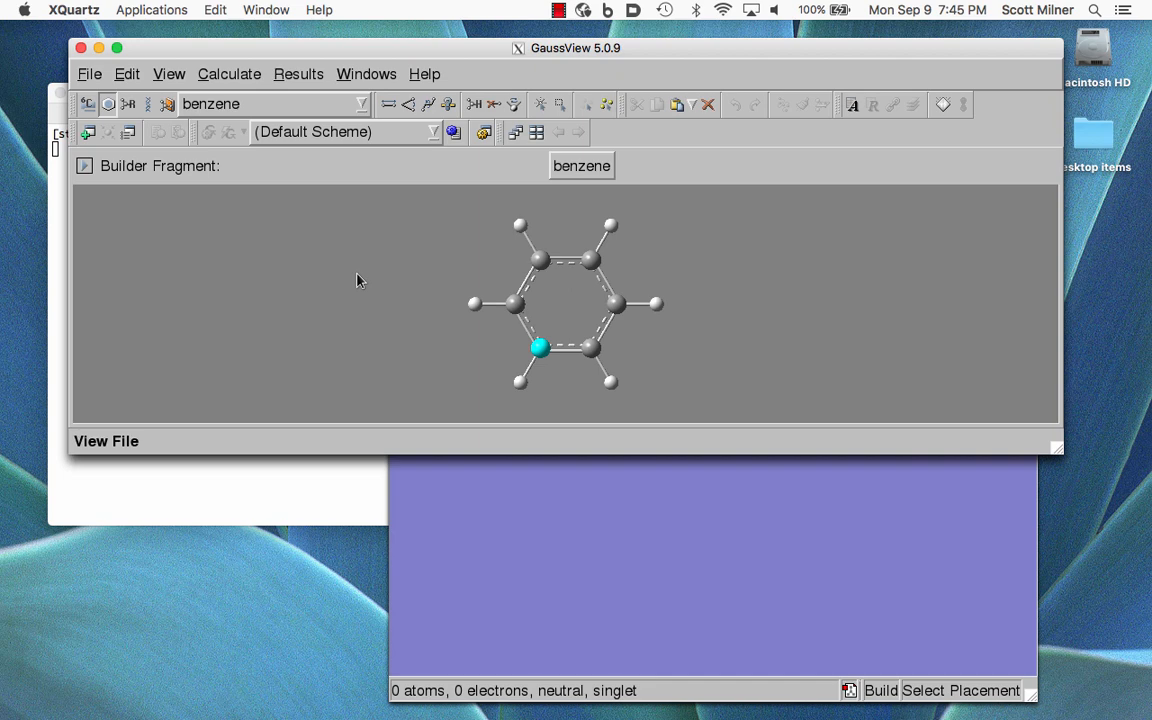
# Step: Build ethylene in the empty molecule view by joining two Carbon Trivalent (S-S-D) fragments at the double bond
pyautogui.click(86, 106)
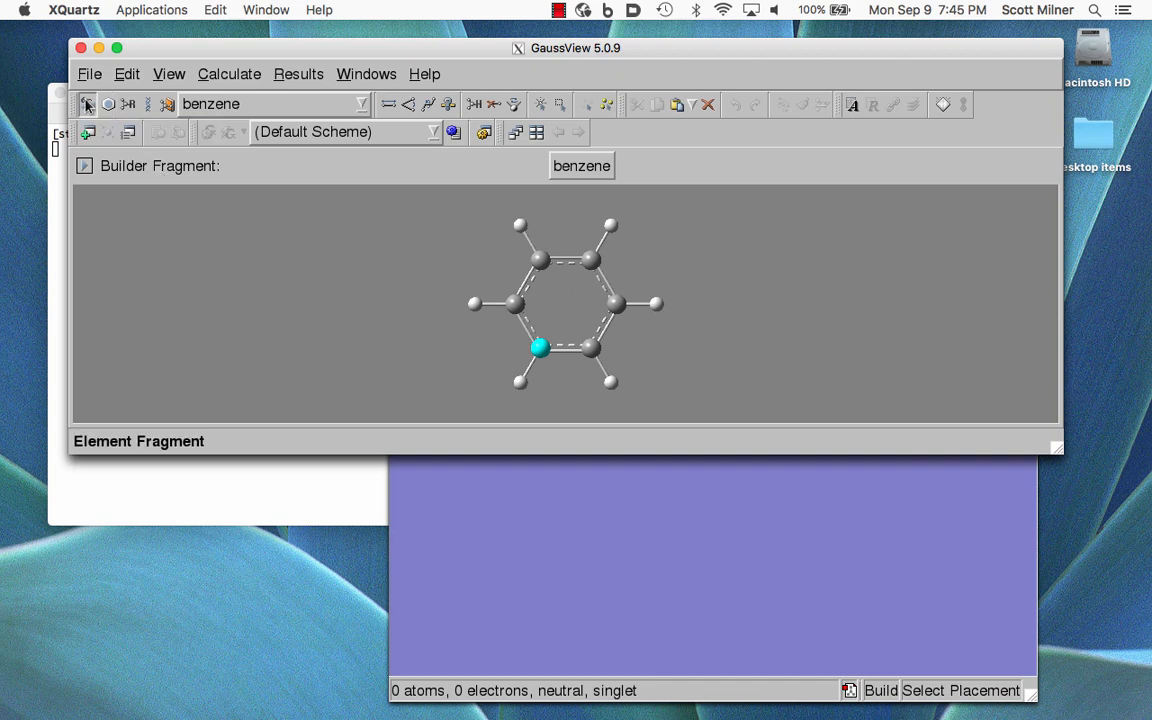
pyautogui.click(546, 168)
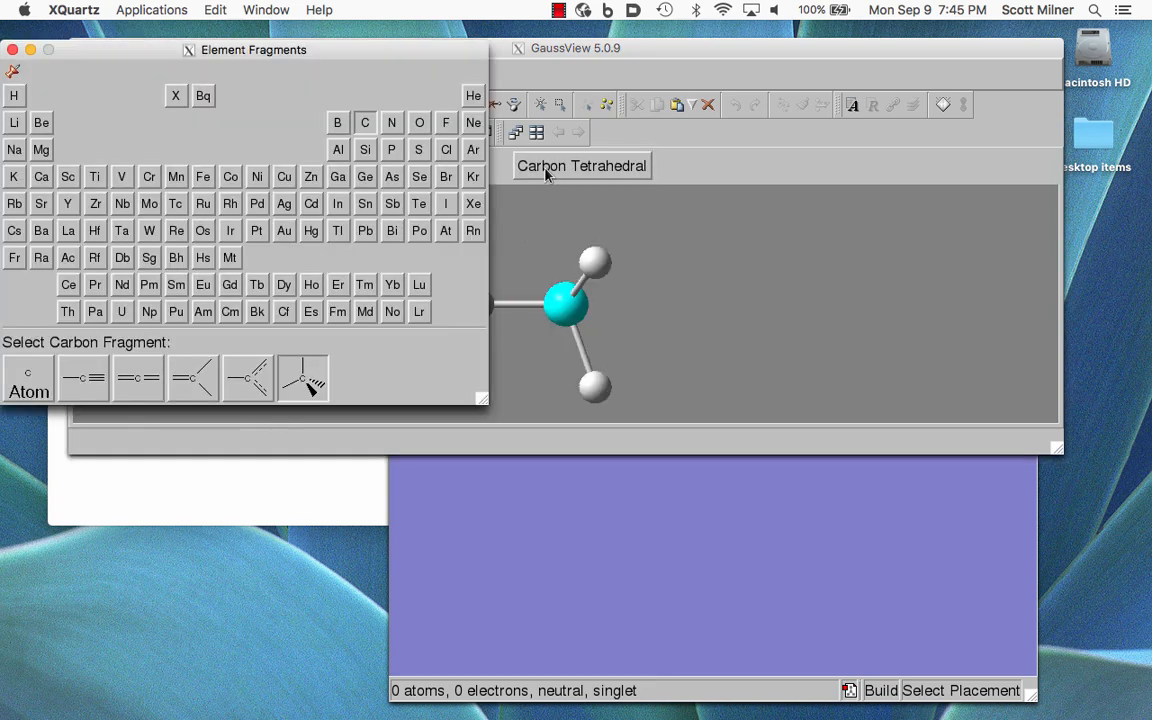
pyautogui.click(190, 382)
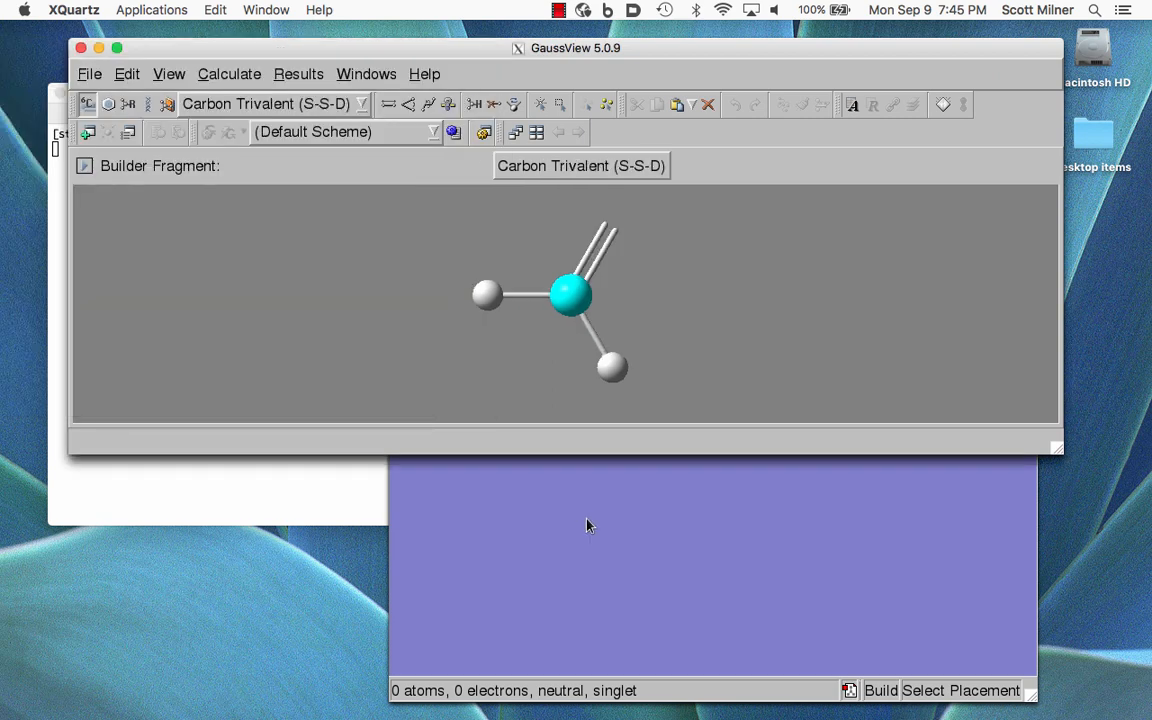
pyautogui.click(616, 536)
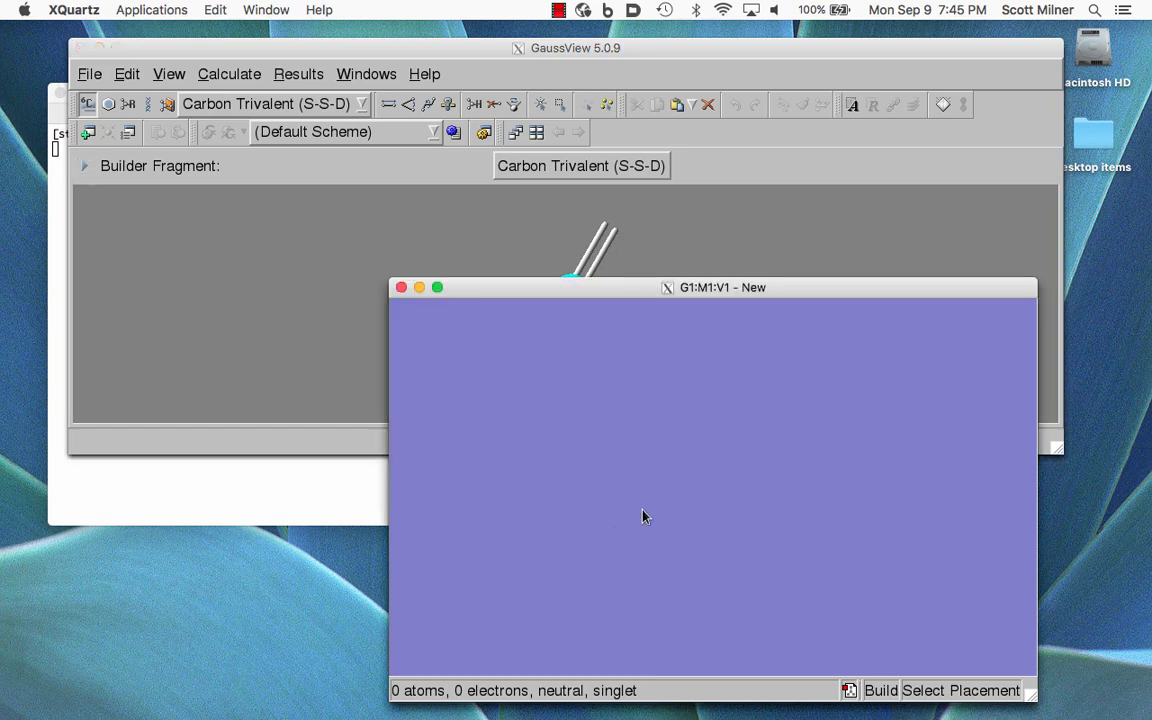
pyautogui.click(643, 514)
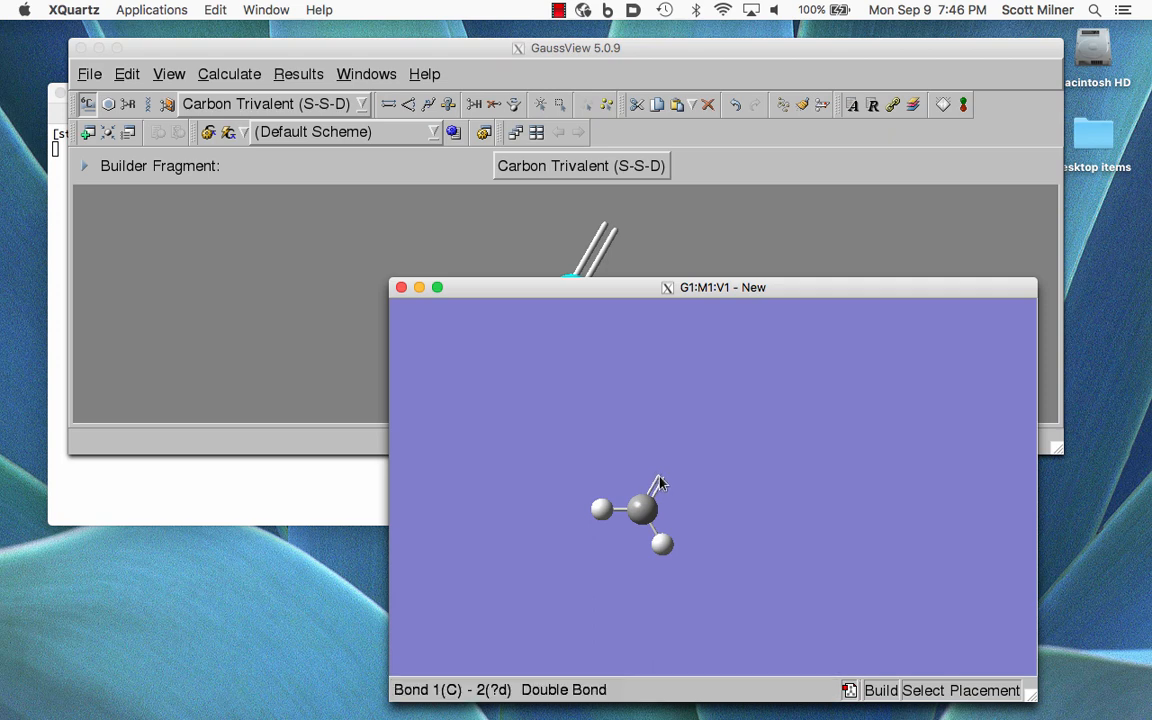
pyautogui.click(659, 483)
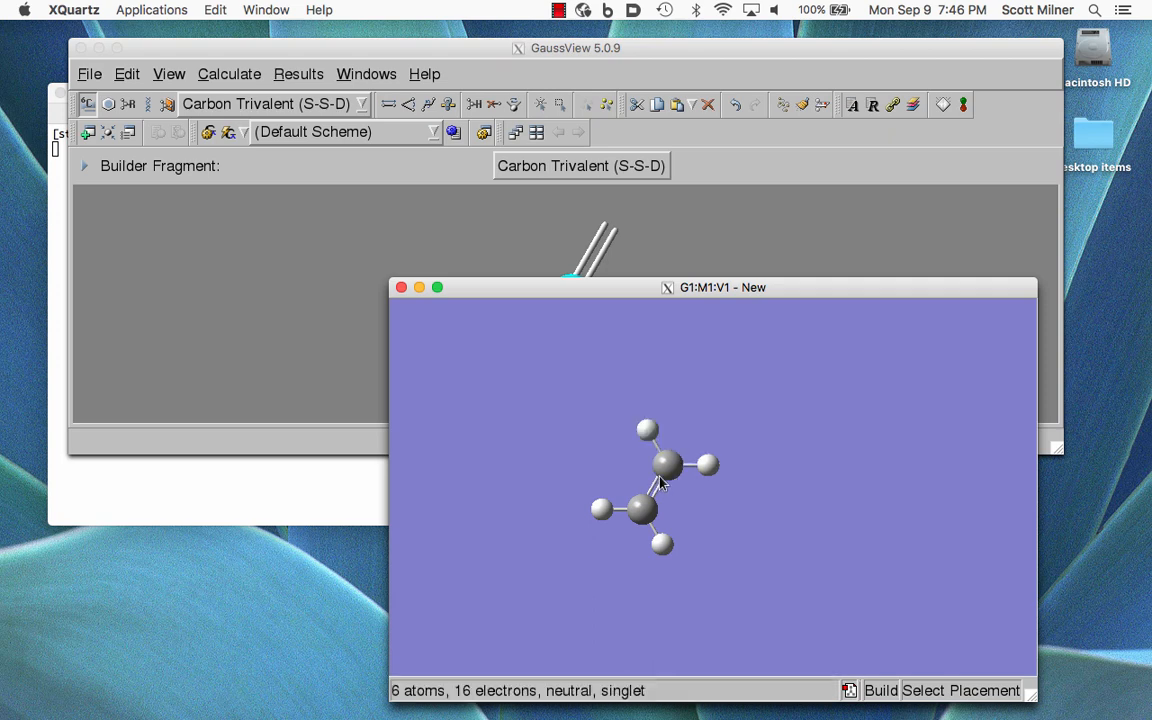
# Step: Replace one hydrogen on each ethylene carbon, on opposite sides of the double bond, with a Carbon Tetrahedral fragment
pyautogui.click(357, 272)
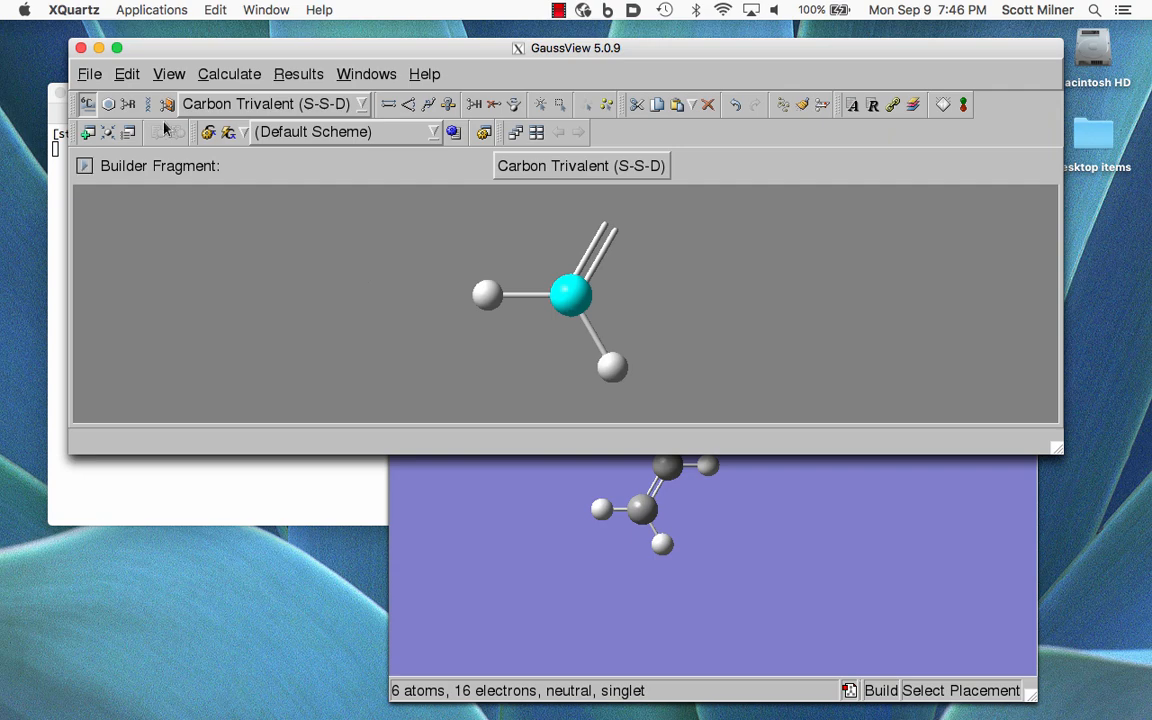
pyautogui.click(502, 168)
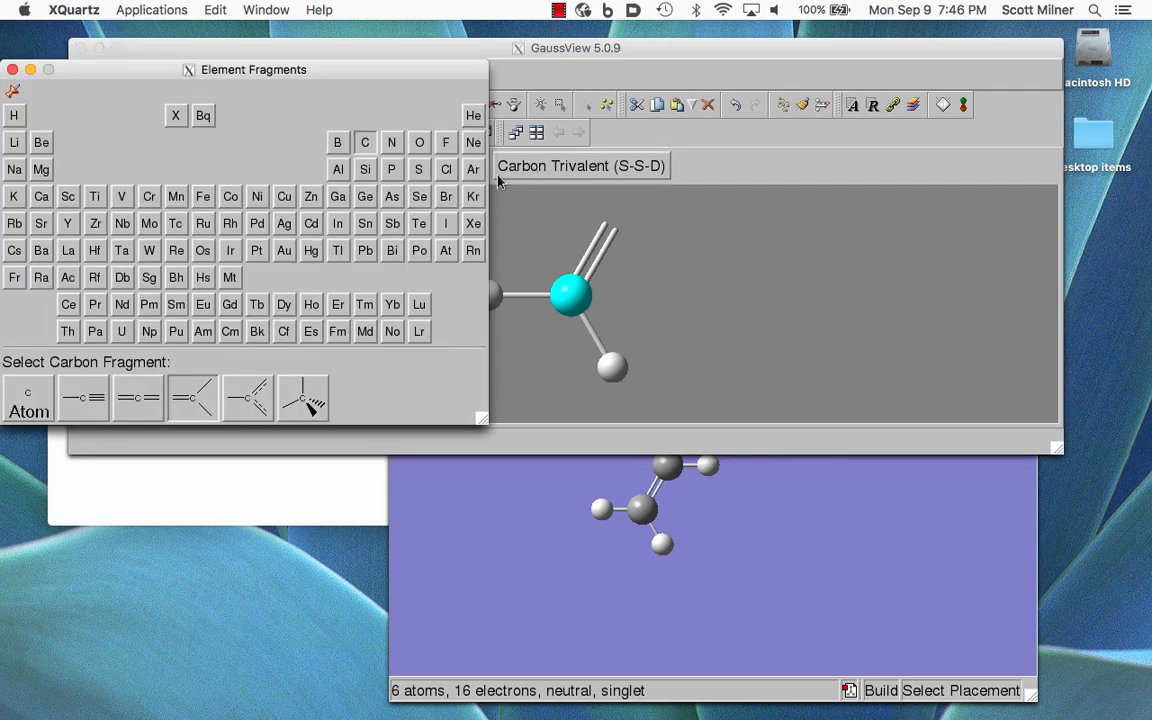
pyautogui.click(305, 398)
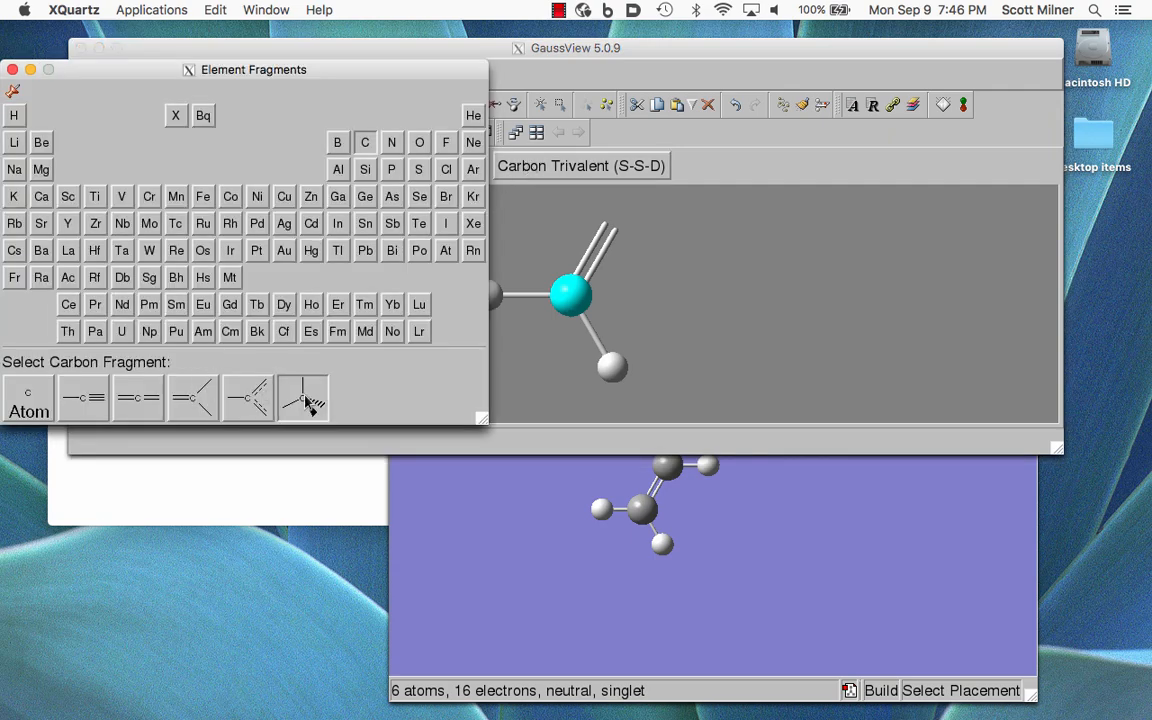
pyautogui.click(462, 506)
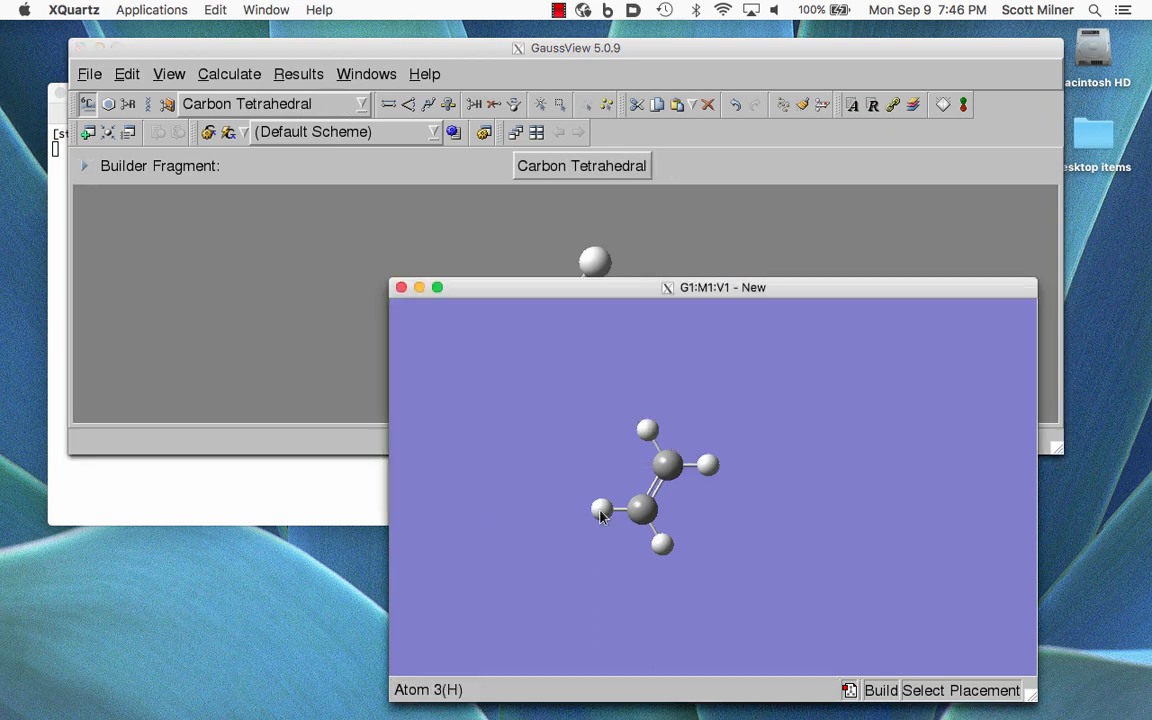
pyautogui.click(600, 512)
pyautogui.click(708, 467)
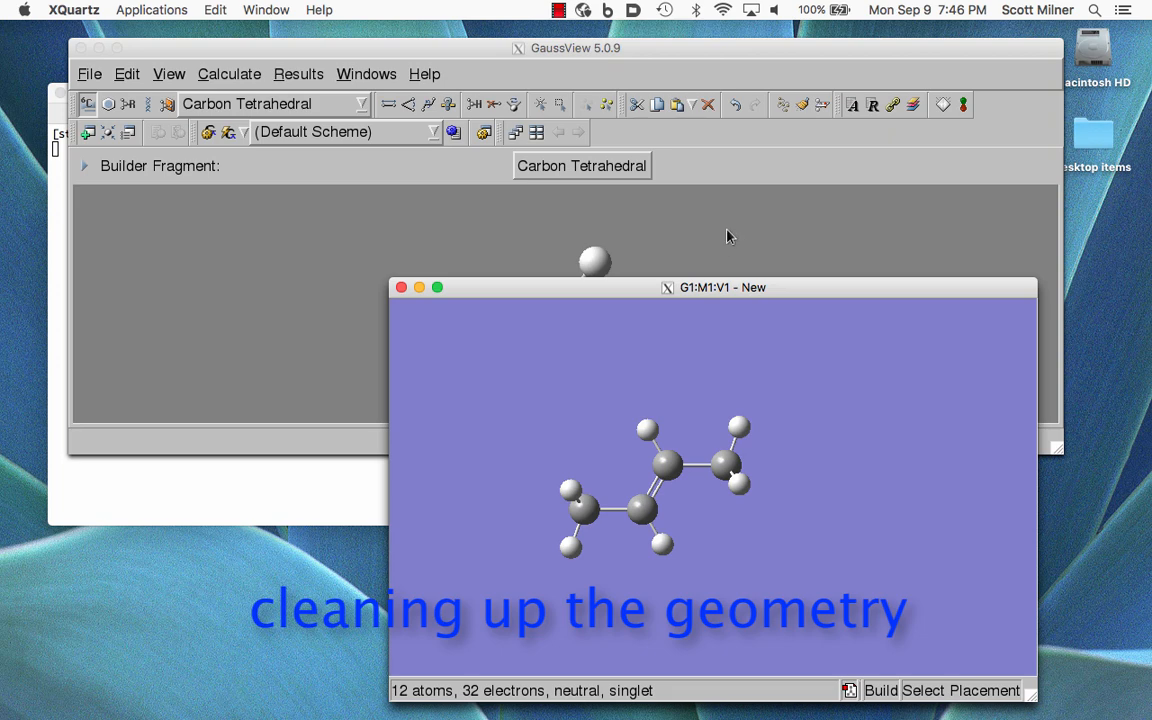
# Step: Clean up the geometry of the butene molecule and bring its view to the front
pyautogui.click(752, 48)
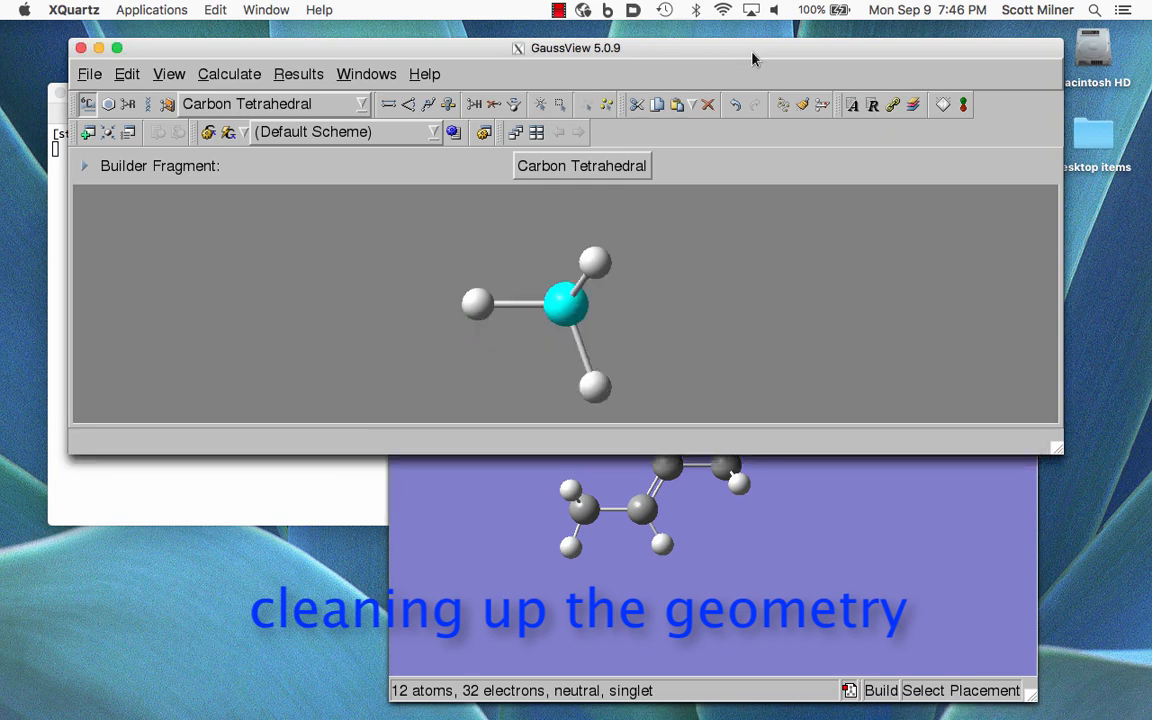
pyautogui.click(802, 106)
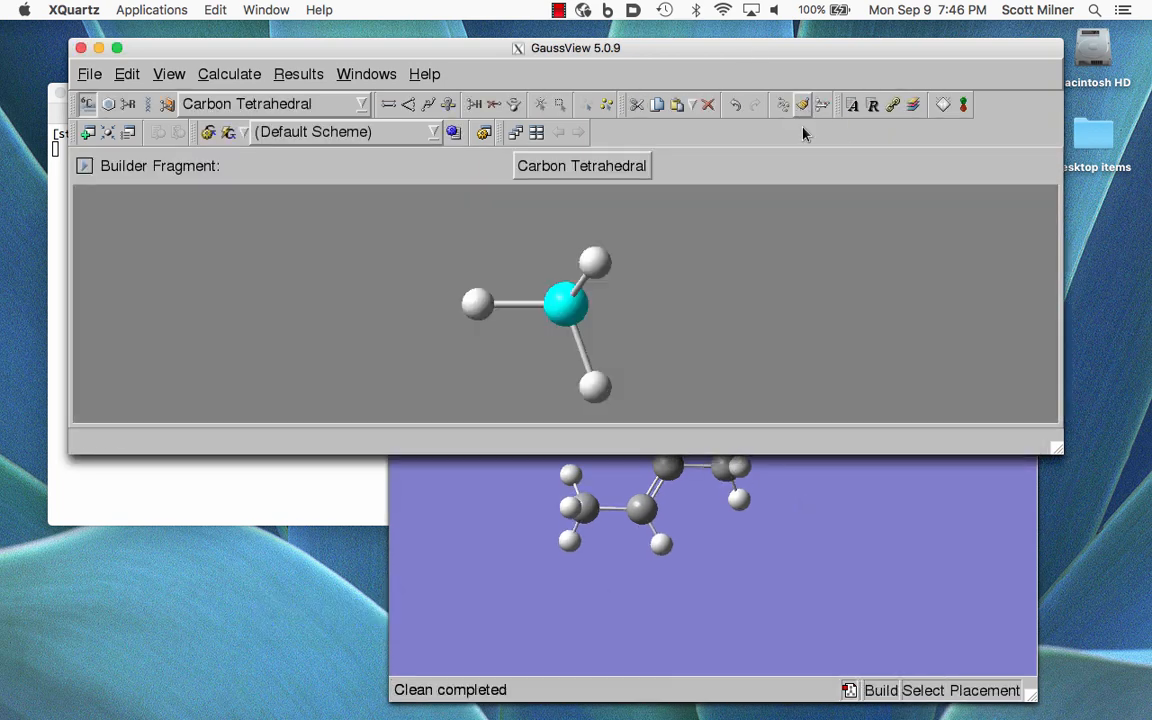
pyautogui.click(812, 533)
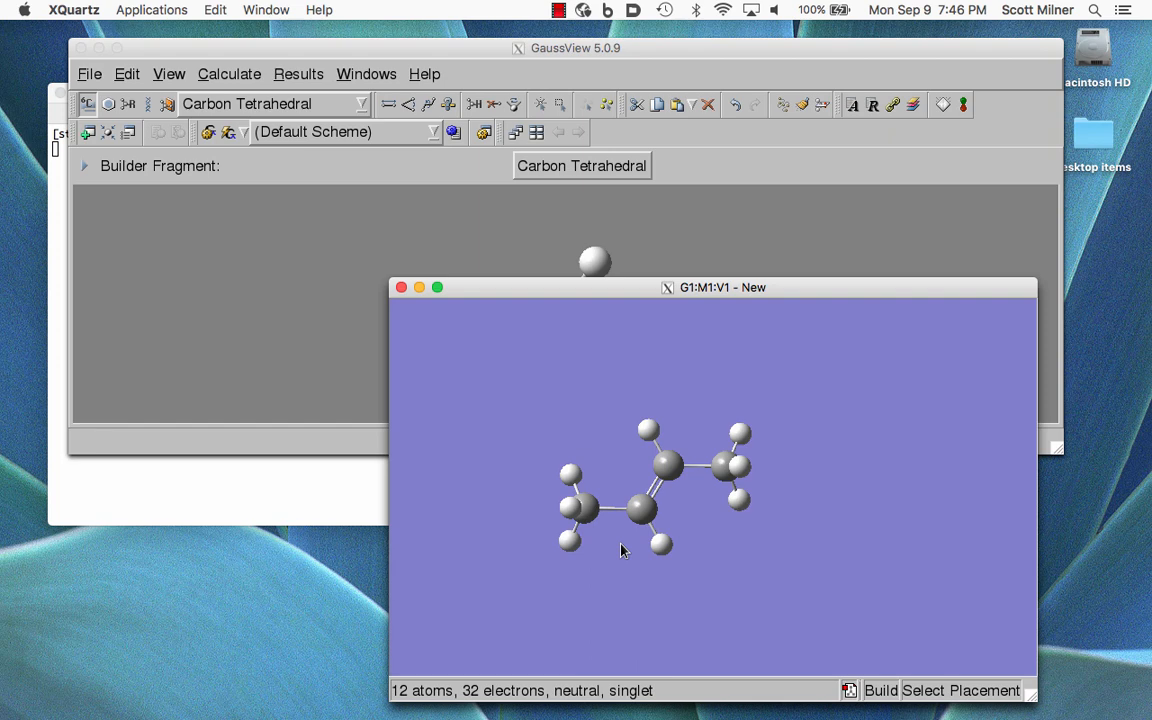
# Step: Open the Gaussian calculation setup for the molecule and set the job type to Optimization
pyautogui.click(240, 278)
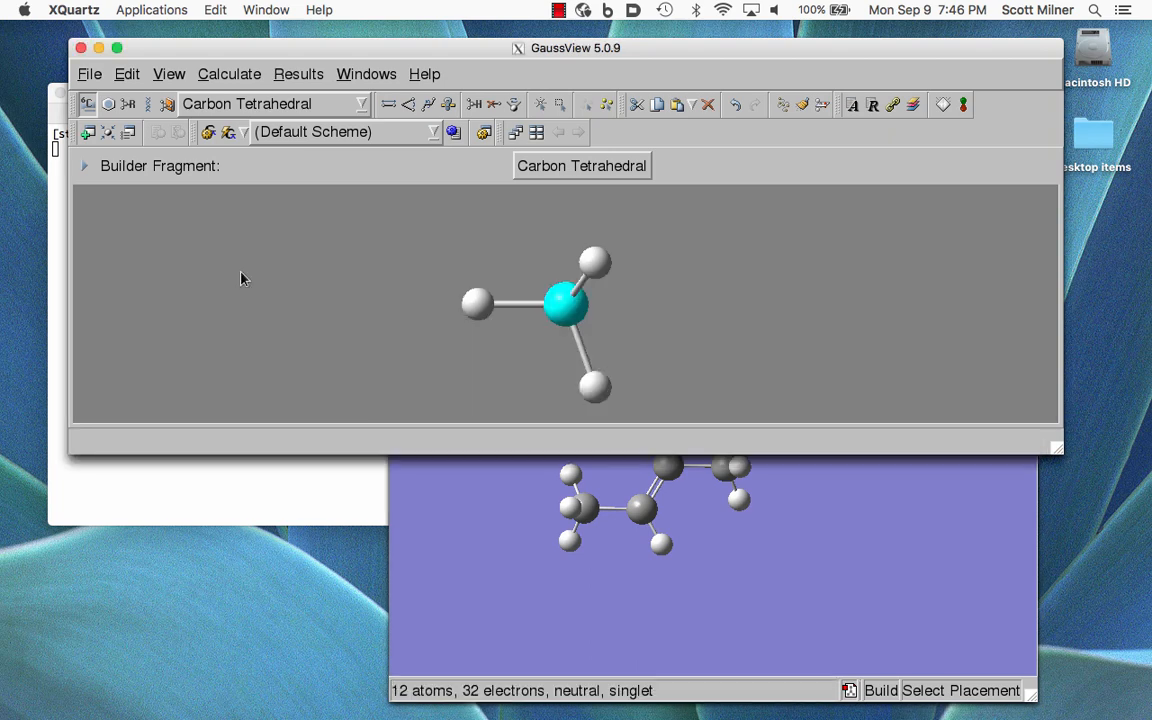
pyautogui.click(228, 74)
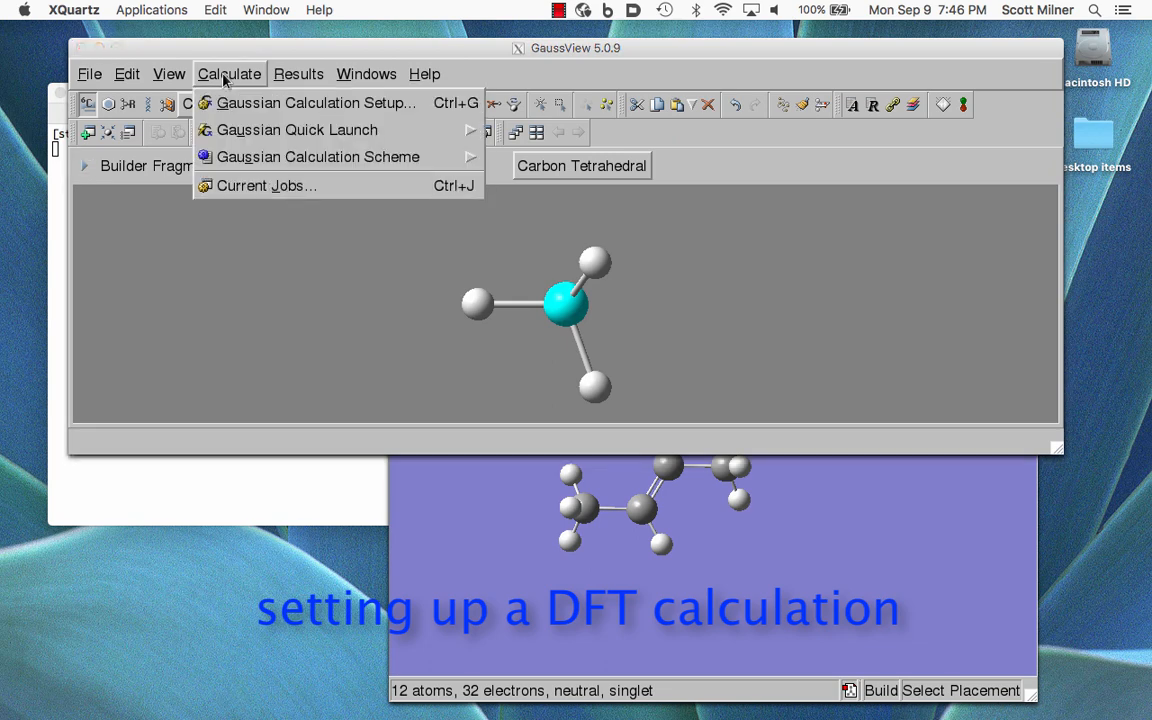
pyautogui.click(242, 105)
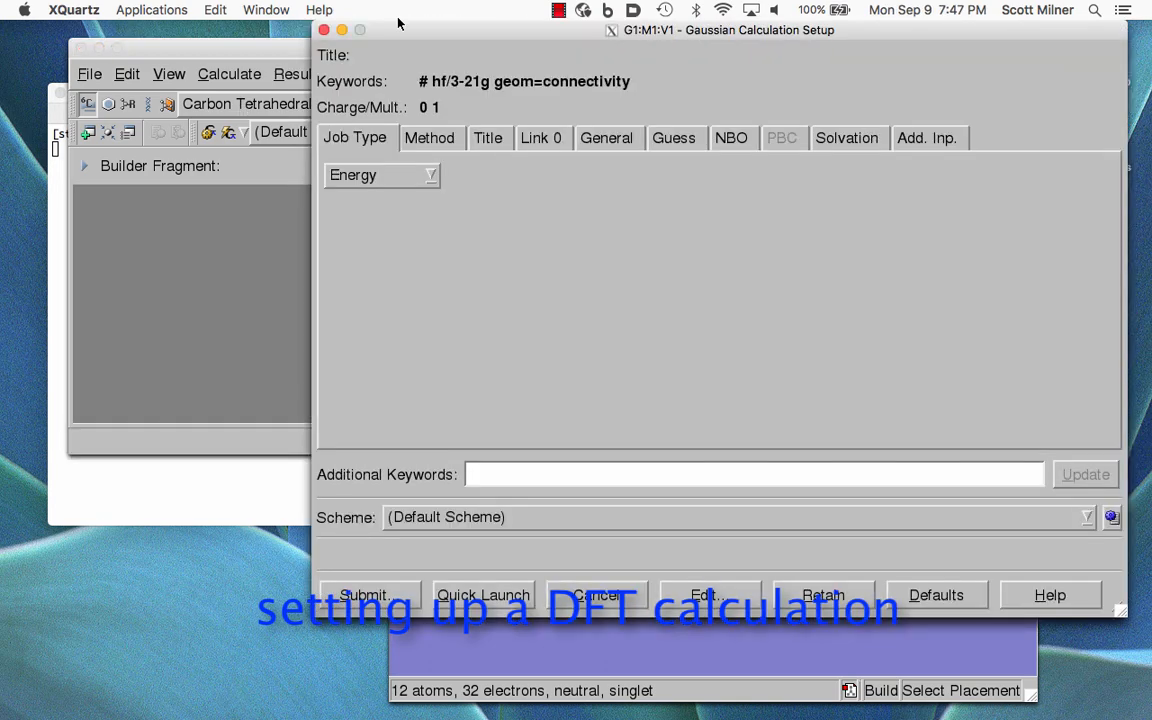
pyautogui.moveTo(409, 33); pyautogui.dragTo(197, 84)
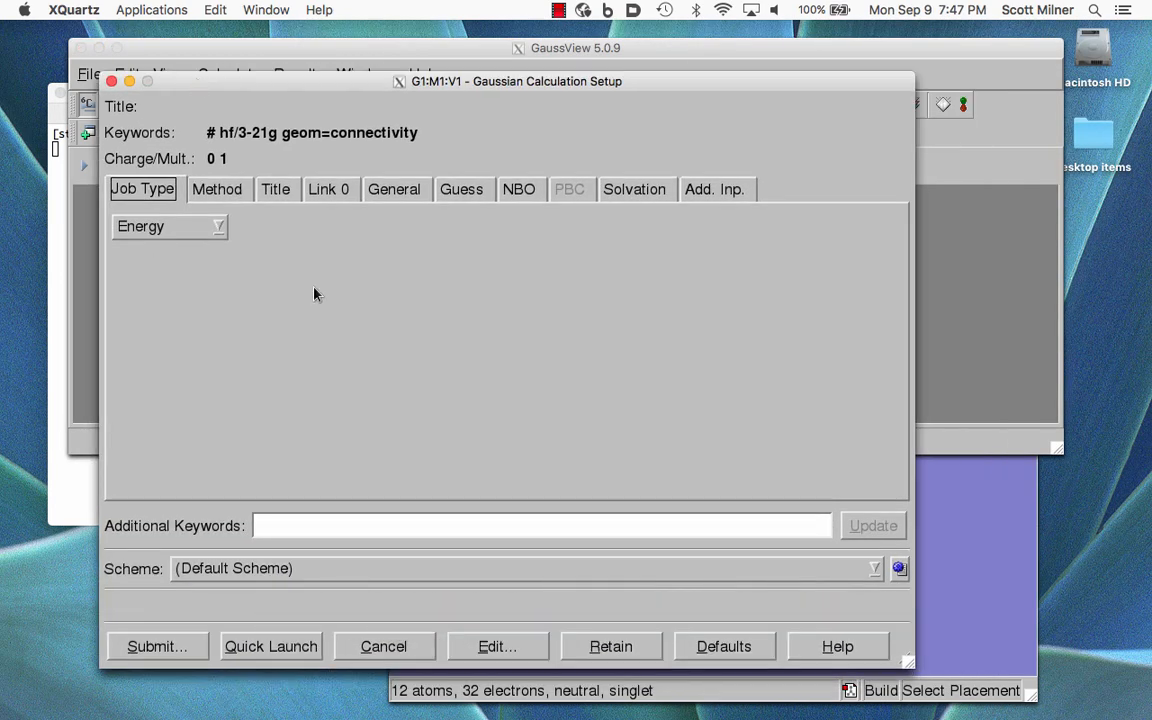
pyautogui.click(170, 227)
pyautogui.click(166, 275)
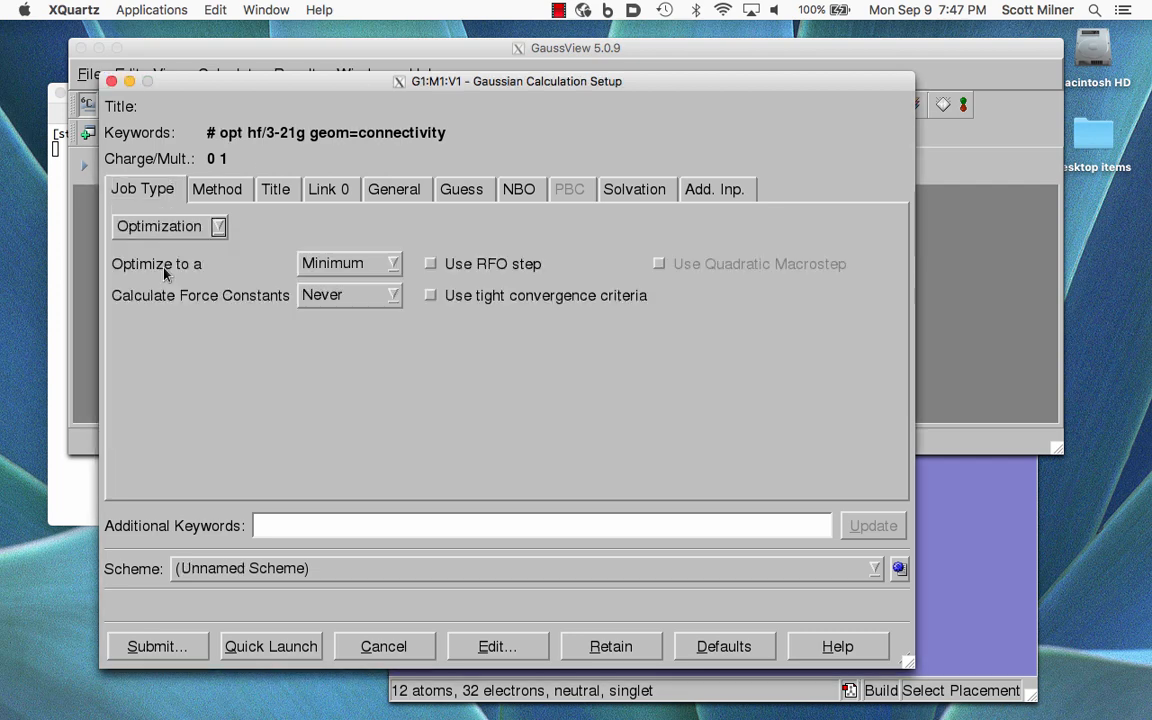
# Step: Set the calculation method to DFT with the B3LYP functional and the 6-31G basis set
pyautogui.click(216, 192)
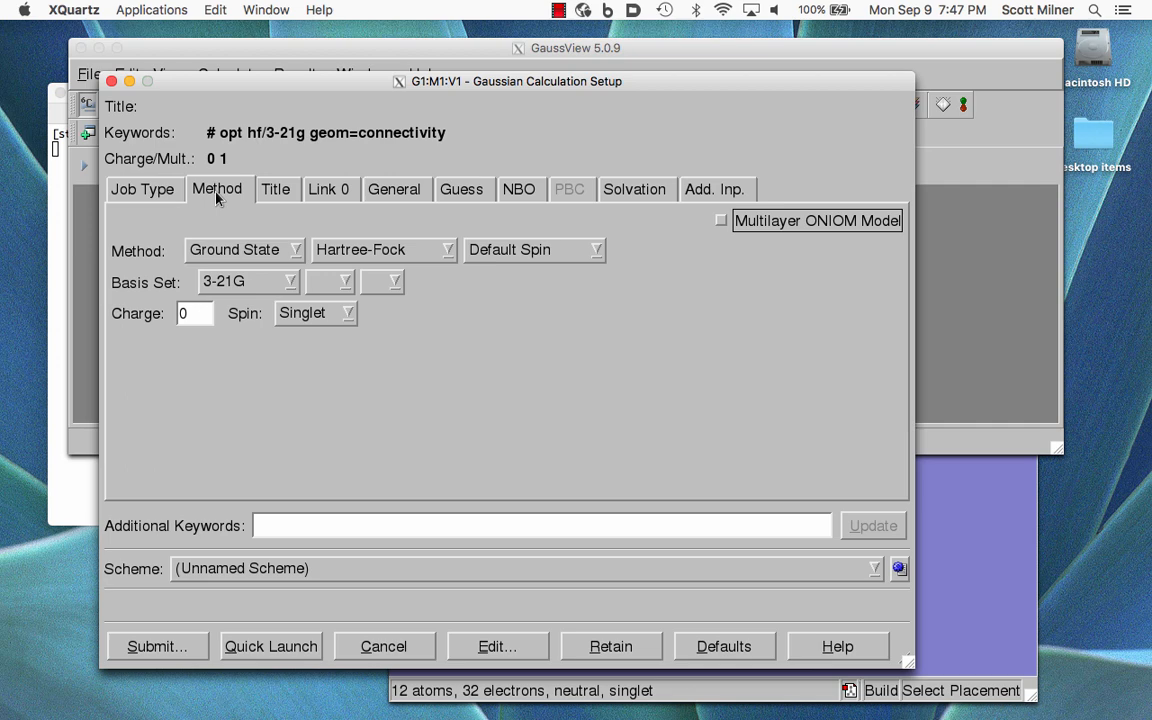
pyautogui.click(352, 251)
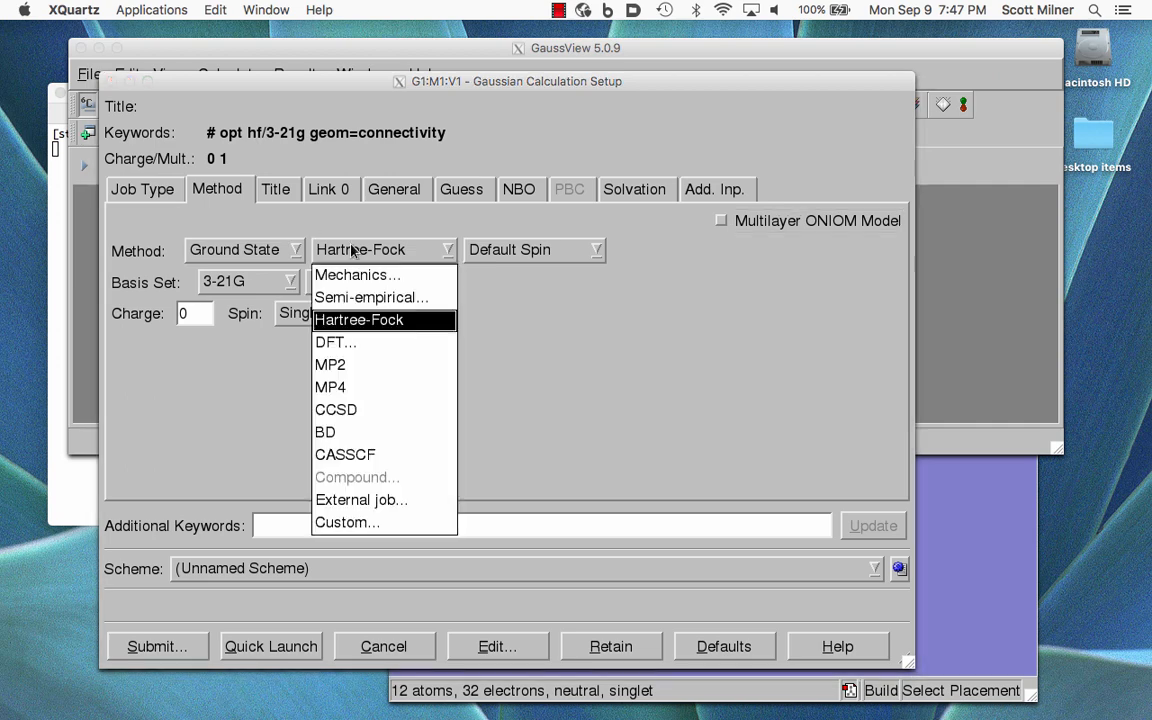
pyautogui.click(345, 343)
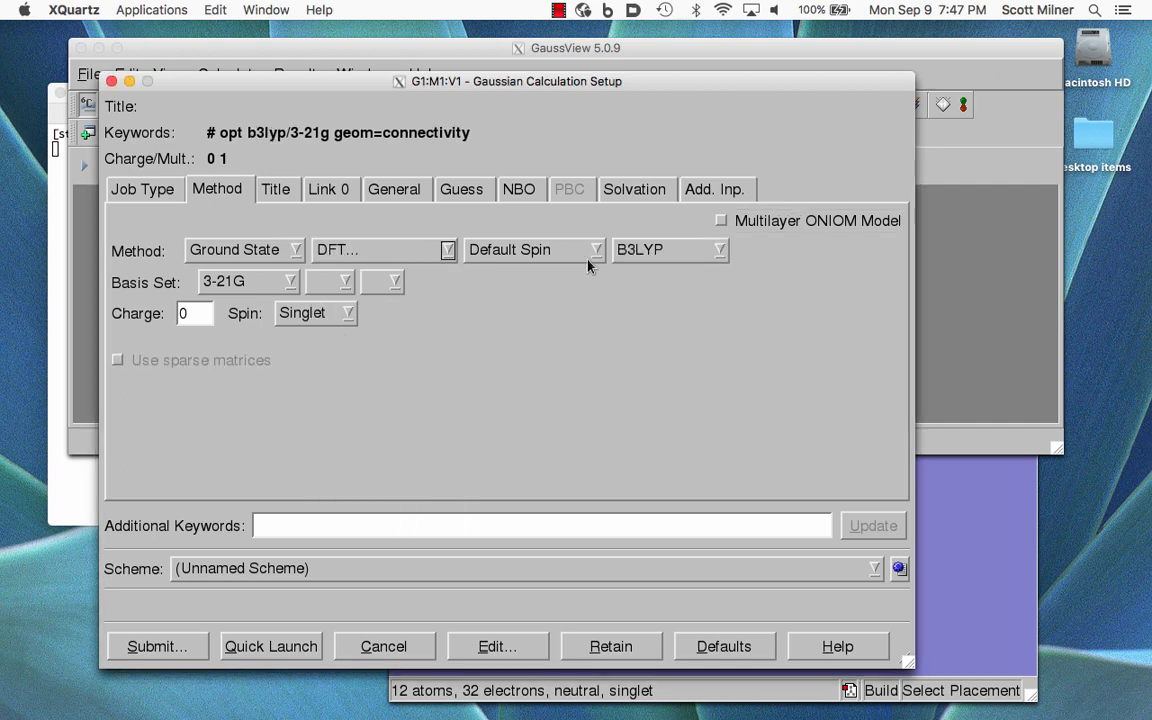
pyautogui.click(648, 252)
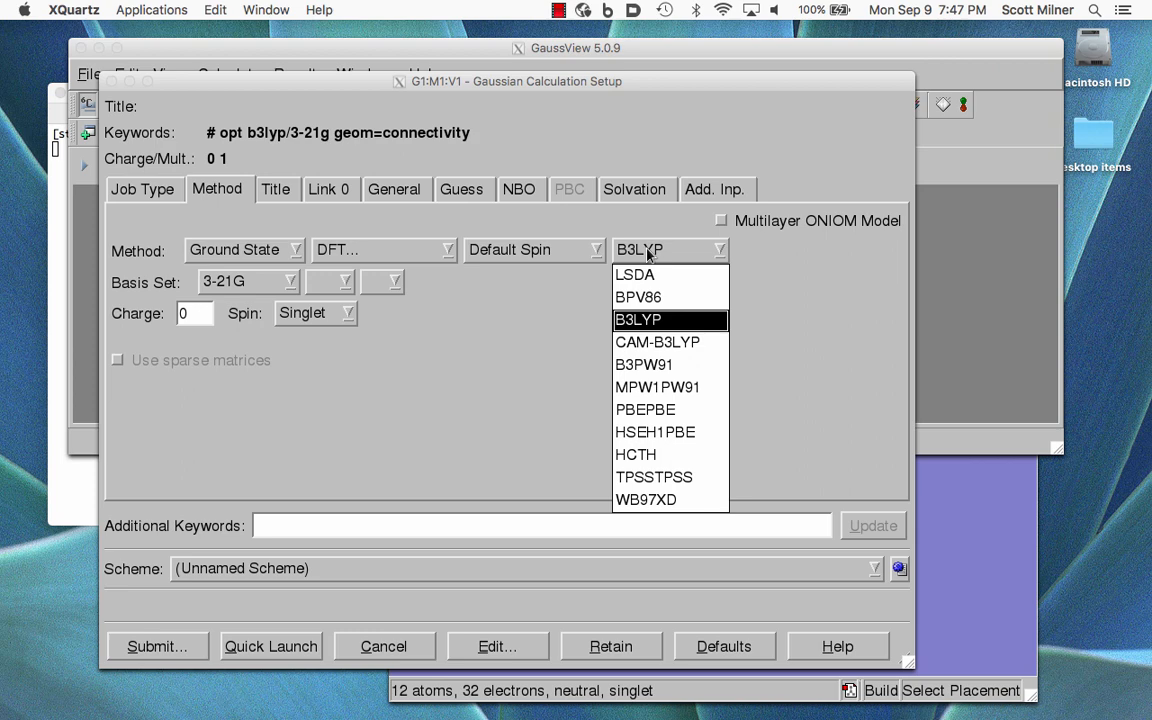
pyautogui.click(647, 254)
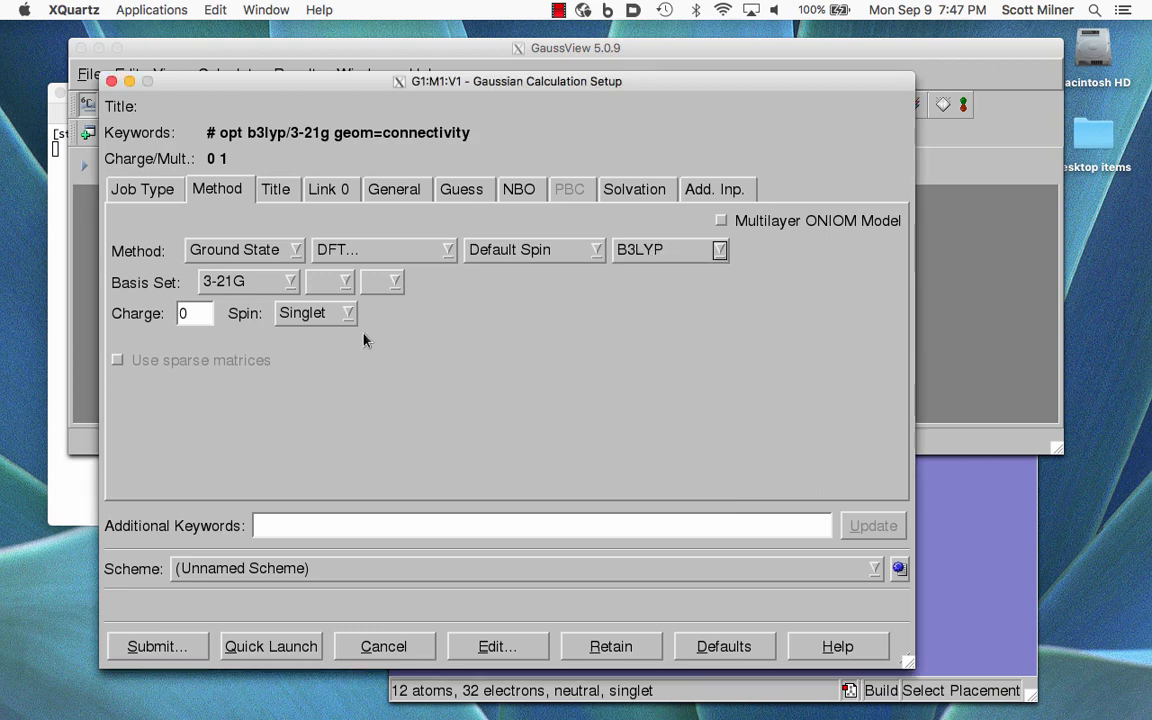
pyautogui.click(248, 285)
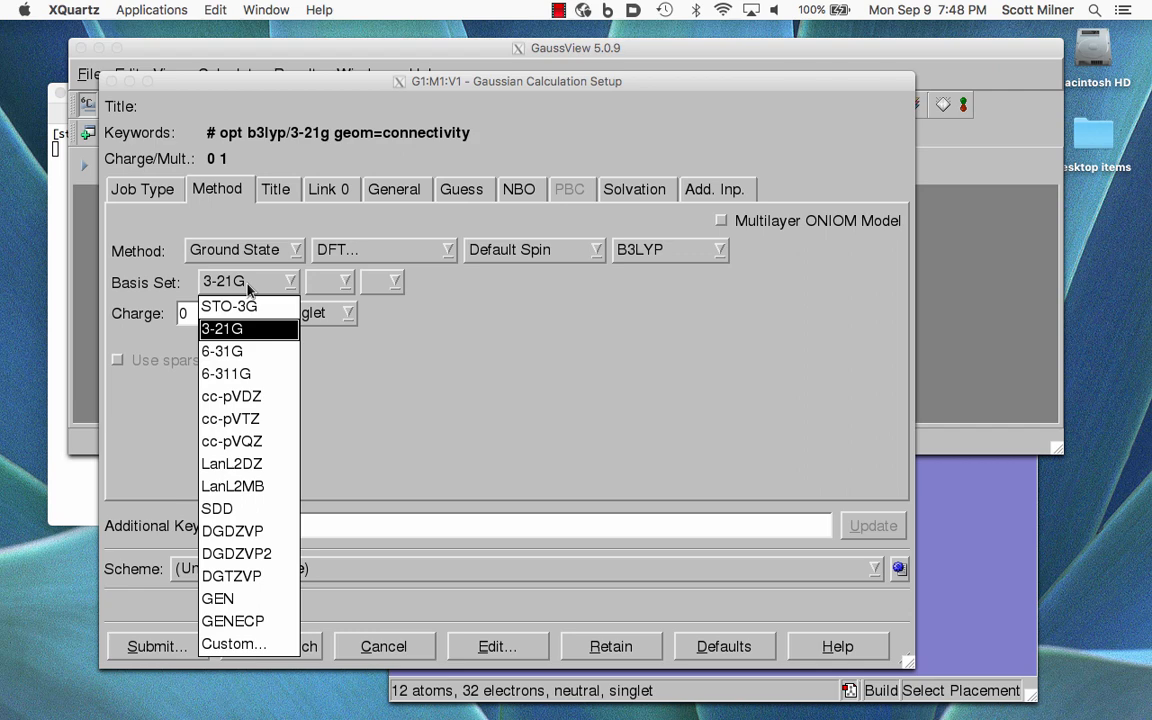
pyautogui.click(234, 355)
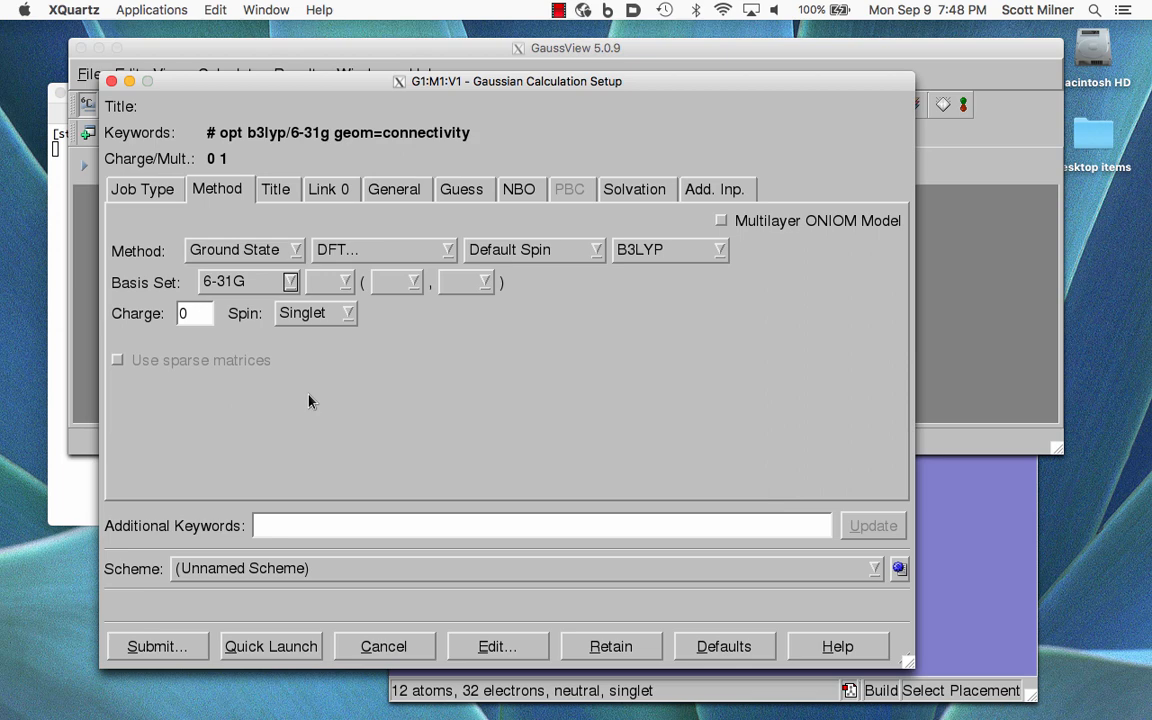
# Step: Title the job "2-butene opt" and add the keyword POP=ESP for electrostatic charge fitting
pyautogui.click(277, 191)
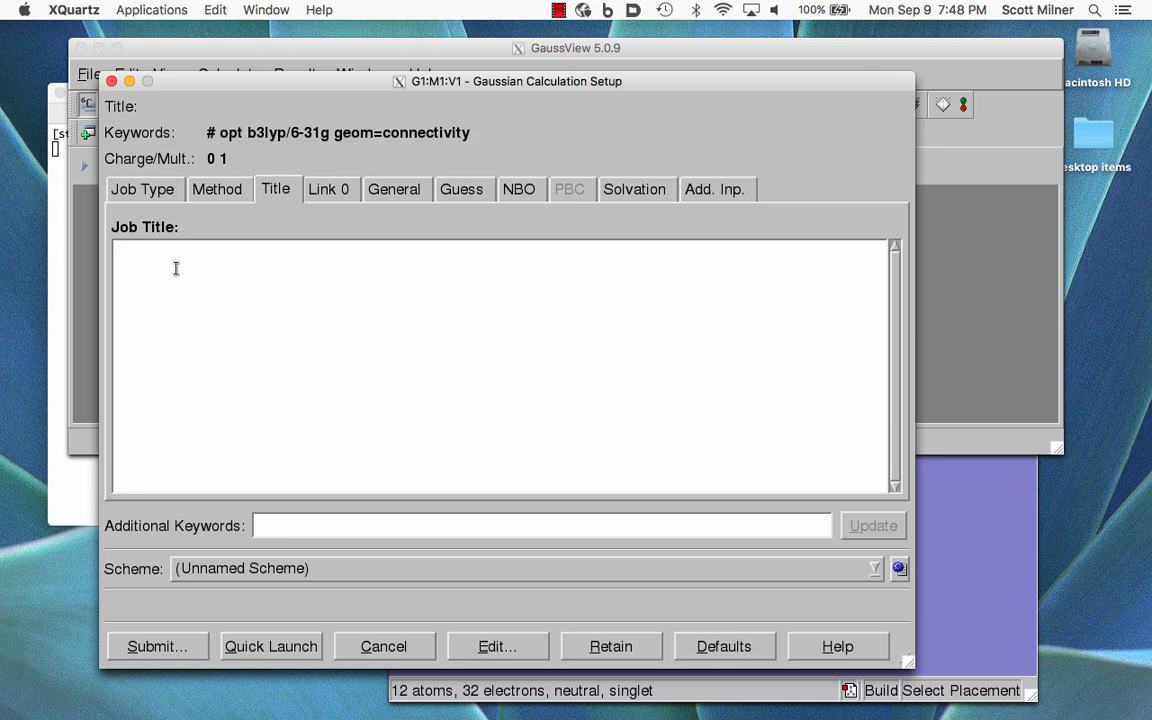
pyautogui.write('2-butene opt')
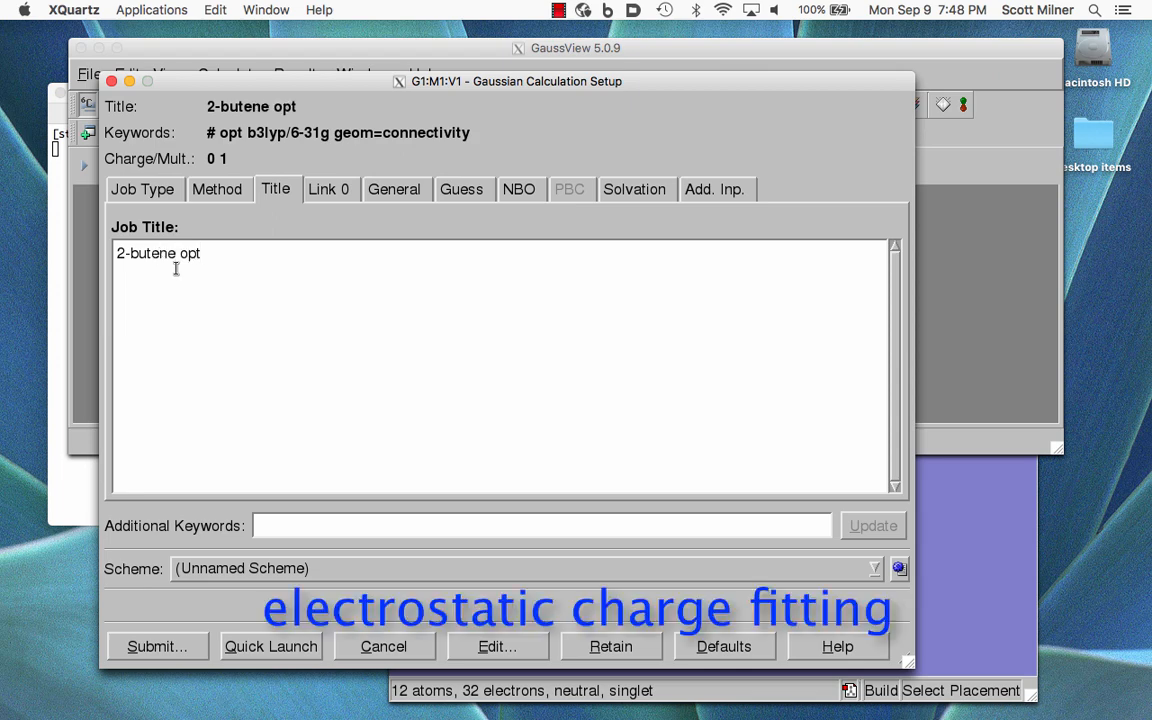
pyautogui.click(155, 195)
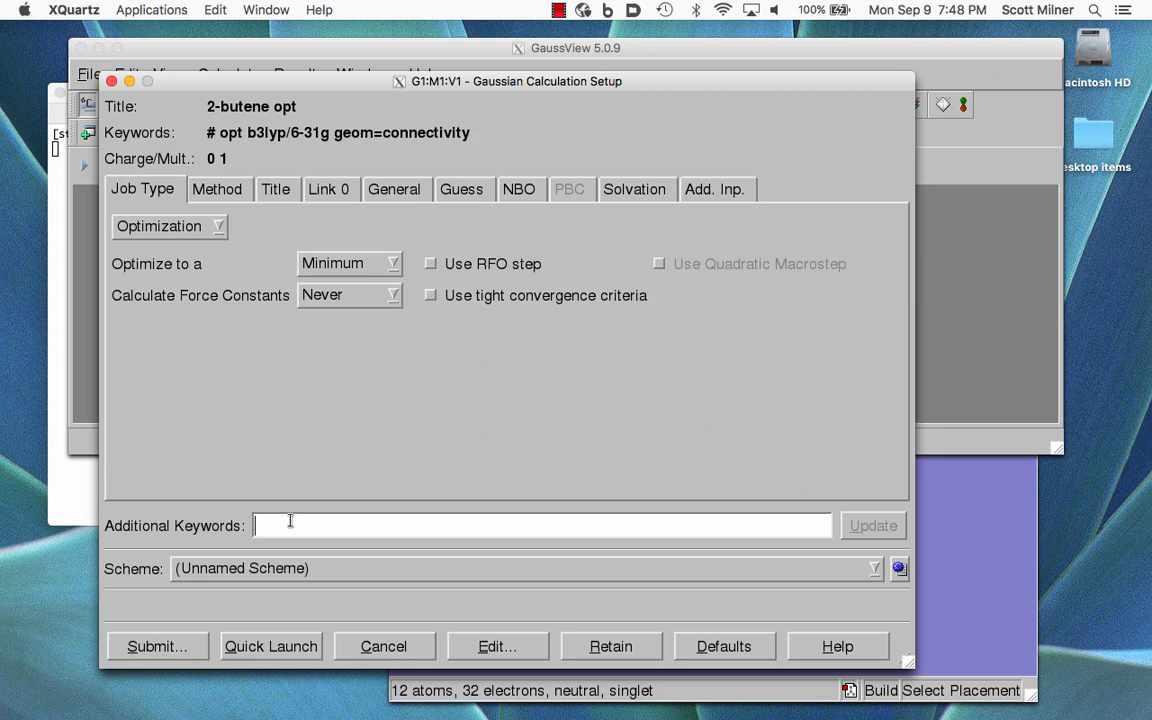
pyautogui.write('POP')
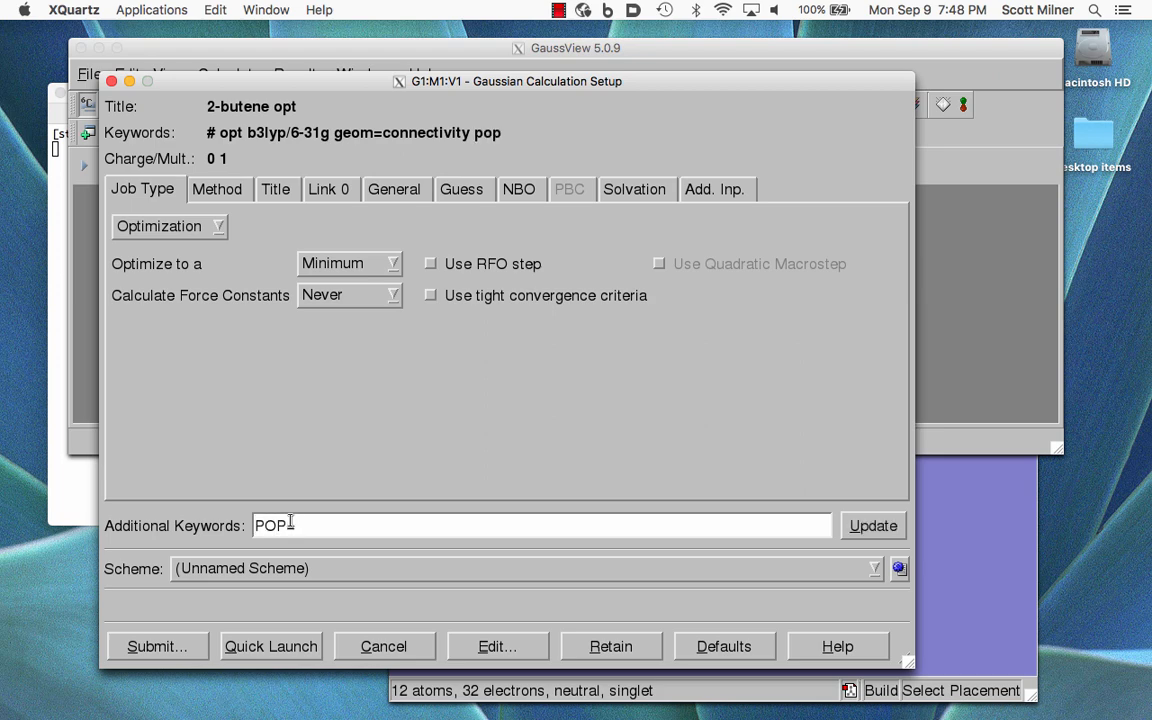
pyautogui.write('=ESP')
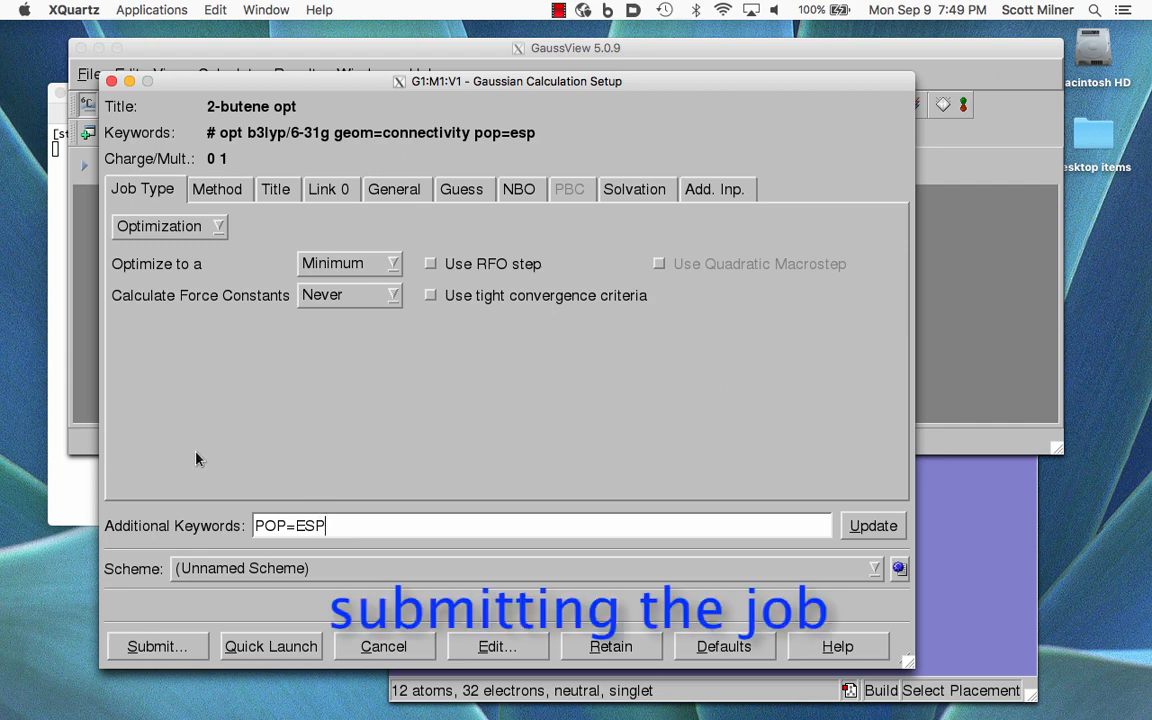
# Step: Submit the optimization to Gaussian, saving its input file as 2-butene.com in the test folder
pyautogui.click(158, 646)
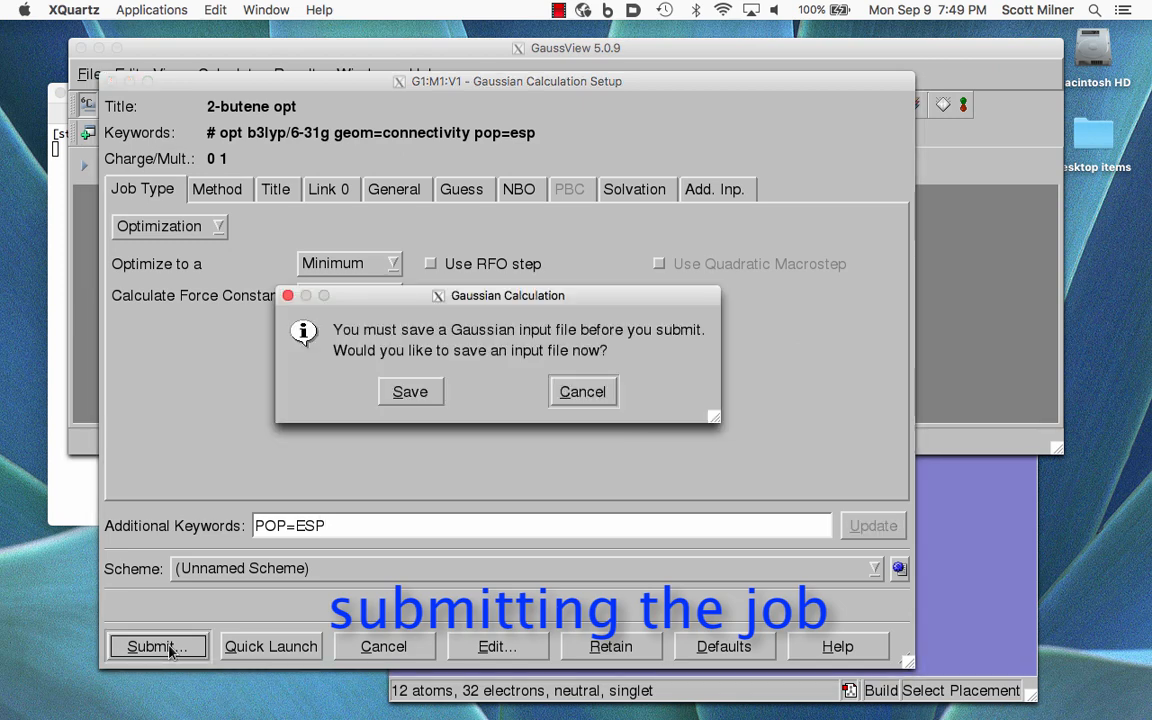
pyautogui.click(418, 393)
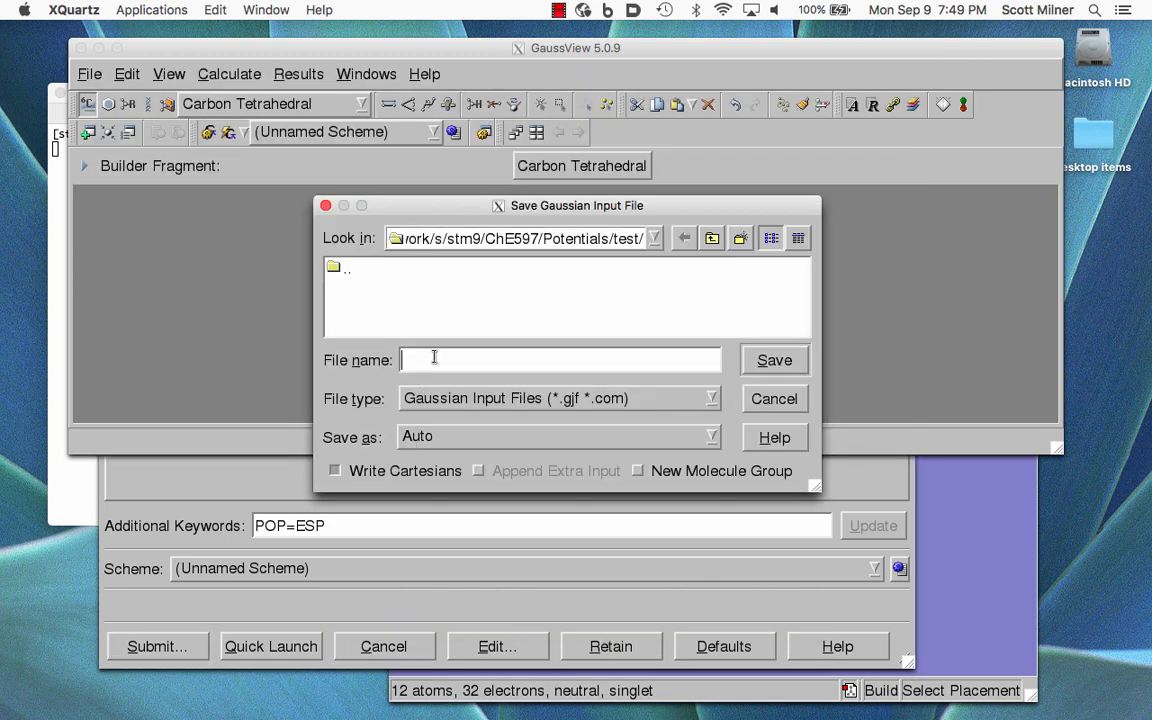
pyautogui.write('2-butene.com')
pyautogui.click(758, 364)
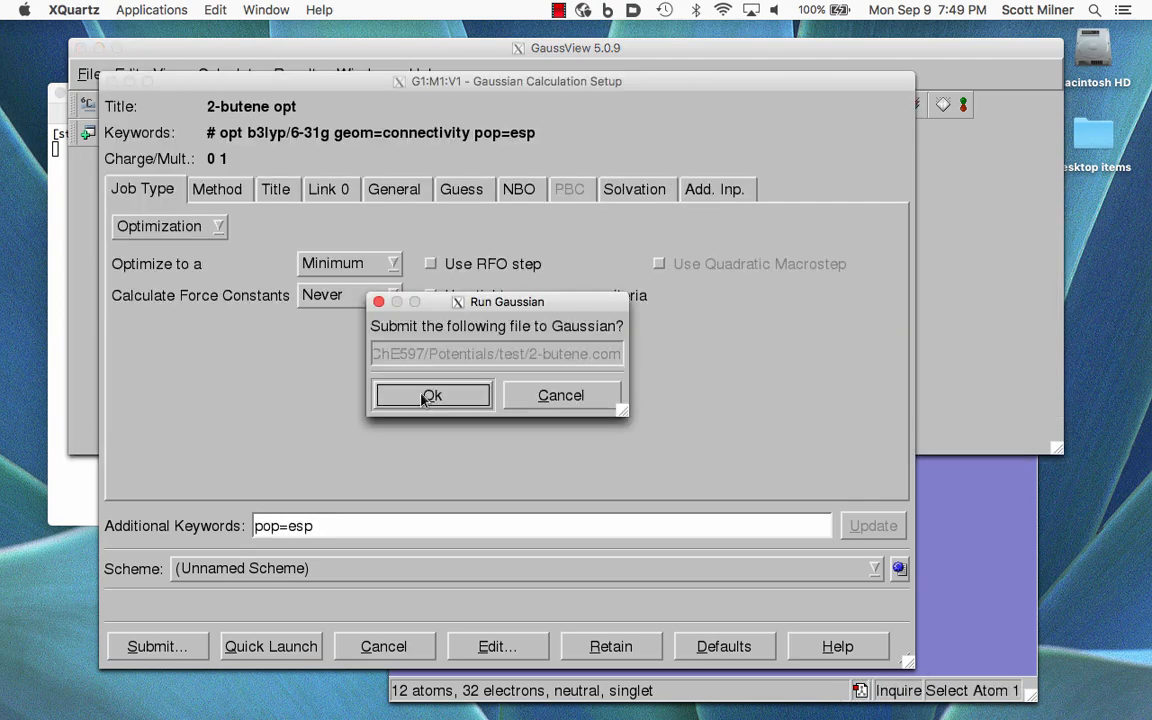
pyautogui.click(428, 396)
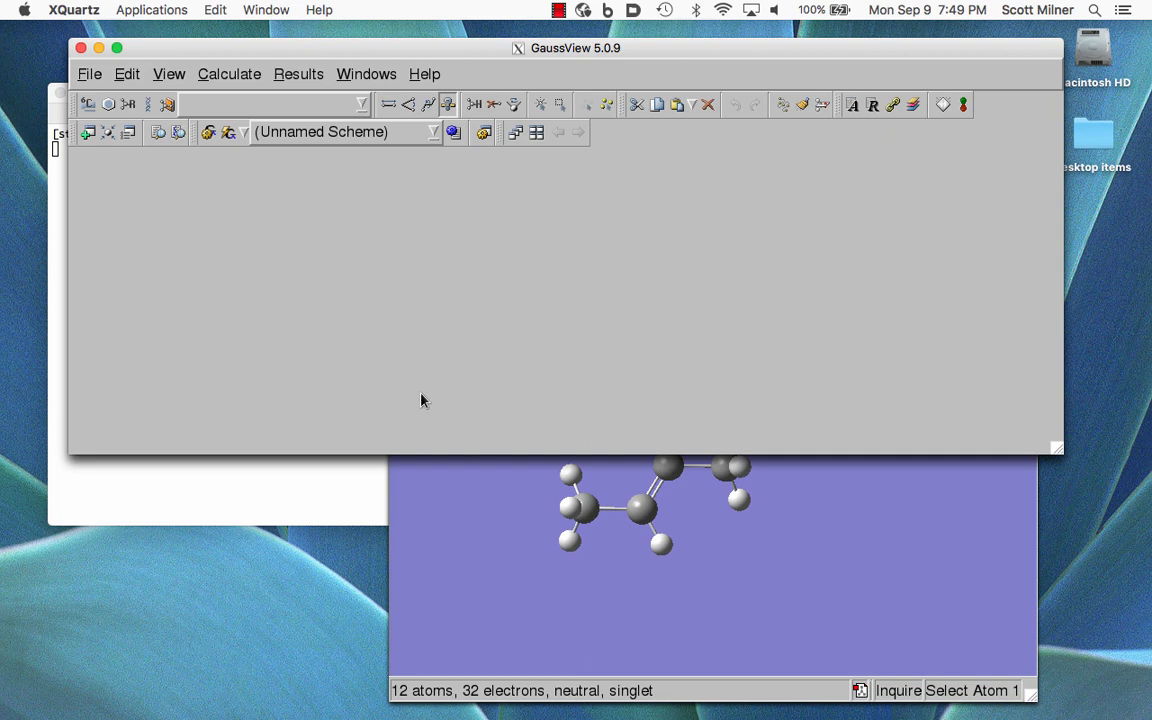
# Step: Check the list of currently running Gaussian jobs, then close it
pyautogui.click(233, 76)
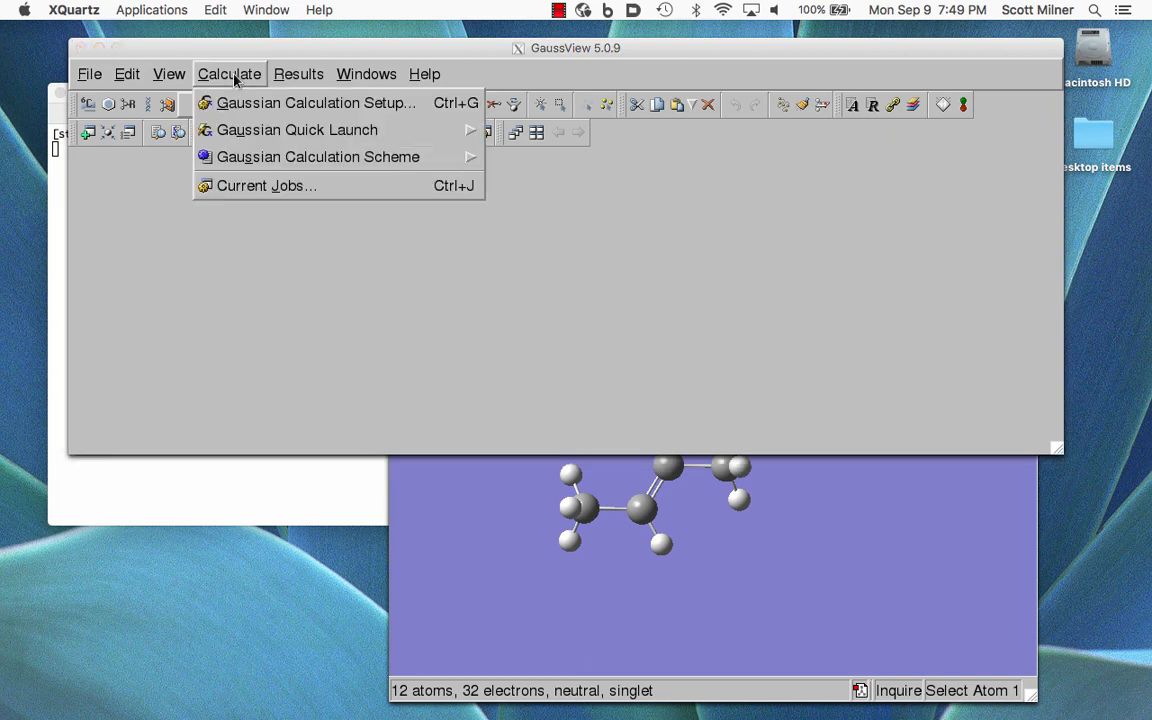
pyautogui.click(246, 187)
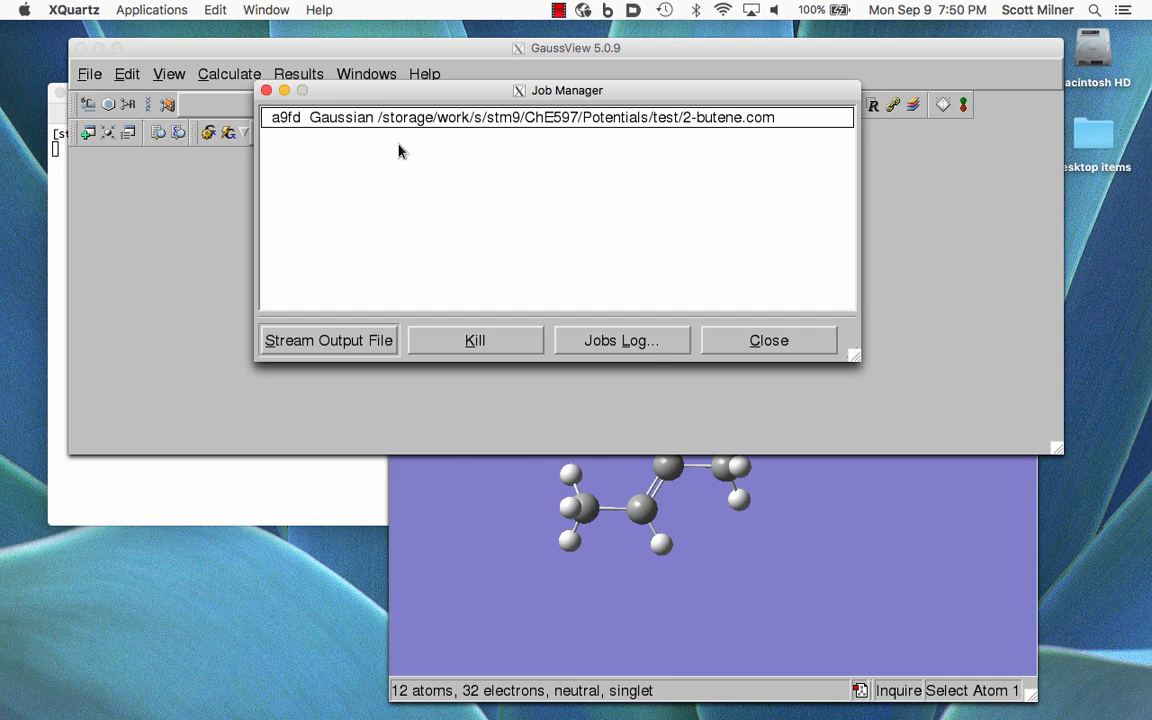
pyautogui.click(266, 90)
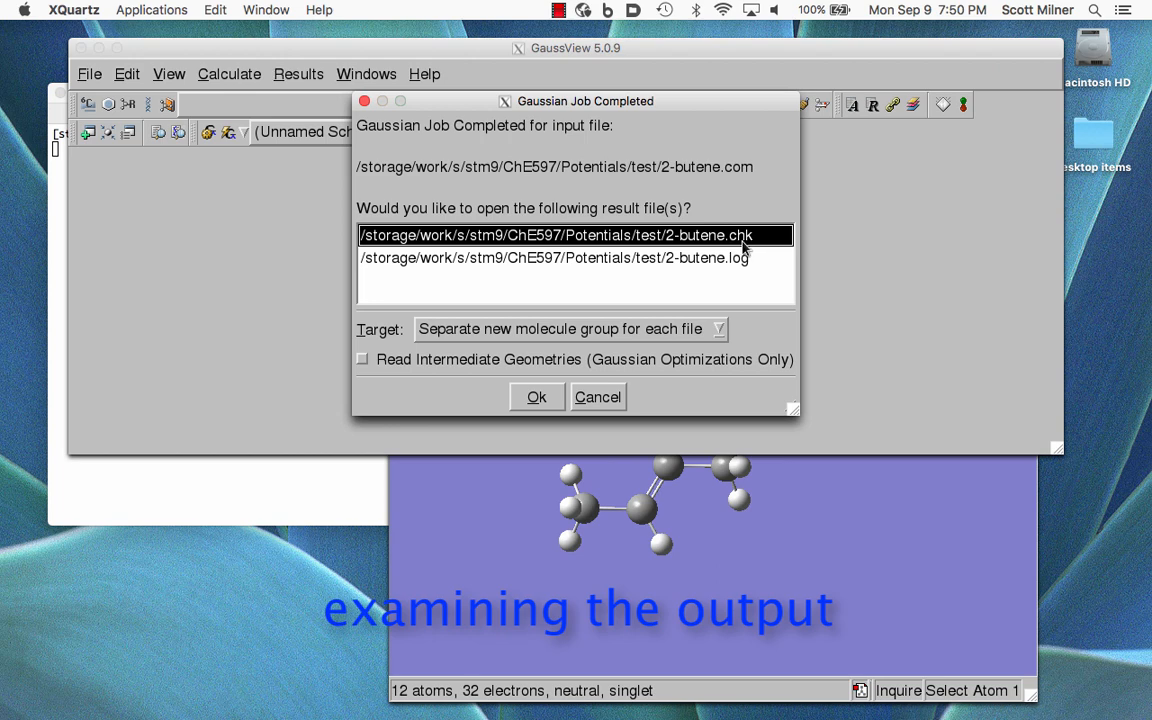
# Step: Open the completed job's 2-butene.log result file and move the molecule window clear of the main window's toolbars
pyautogui.click(705, 261)
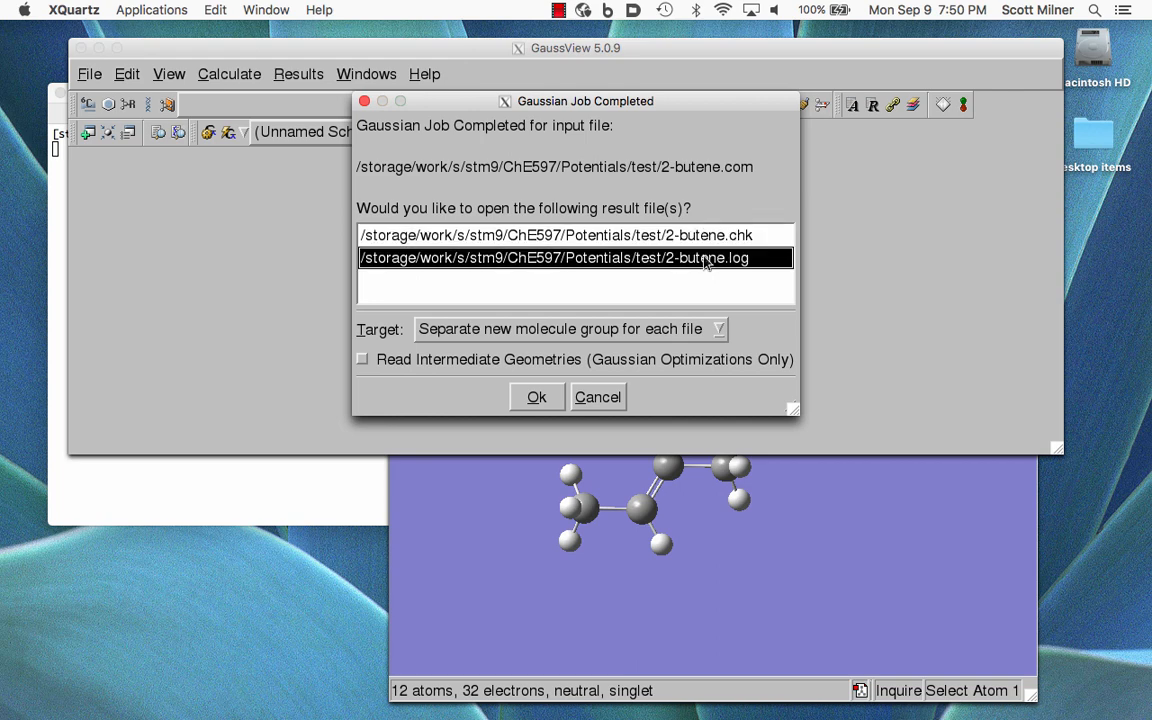
pyautogui.click(535, 399)
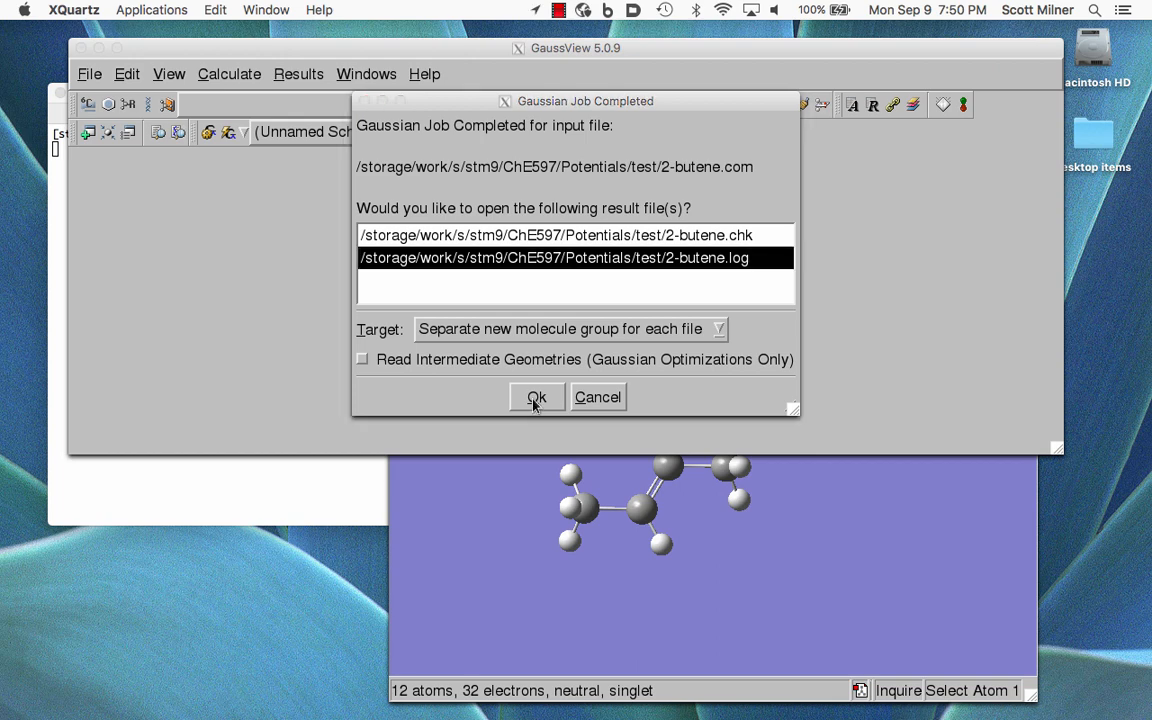
pyautogui.click(536, 398)
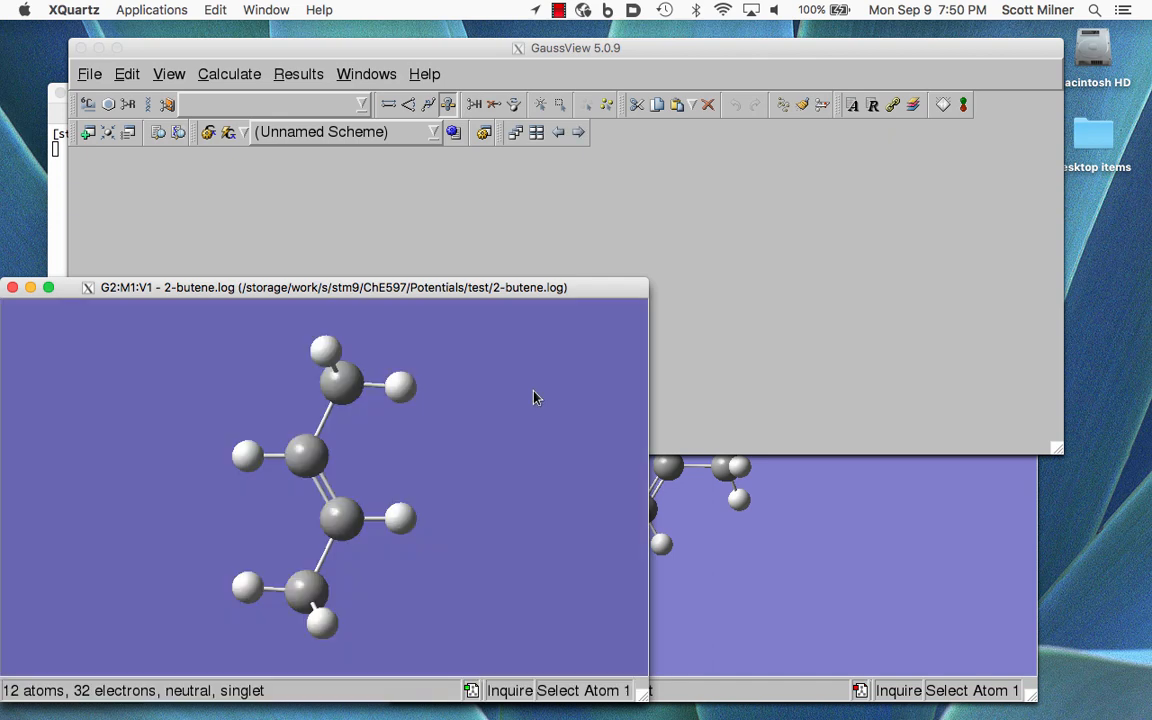
pyautogui.moveTo(333, 289); pyautogui.dragTo(822, 232)
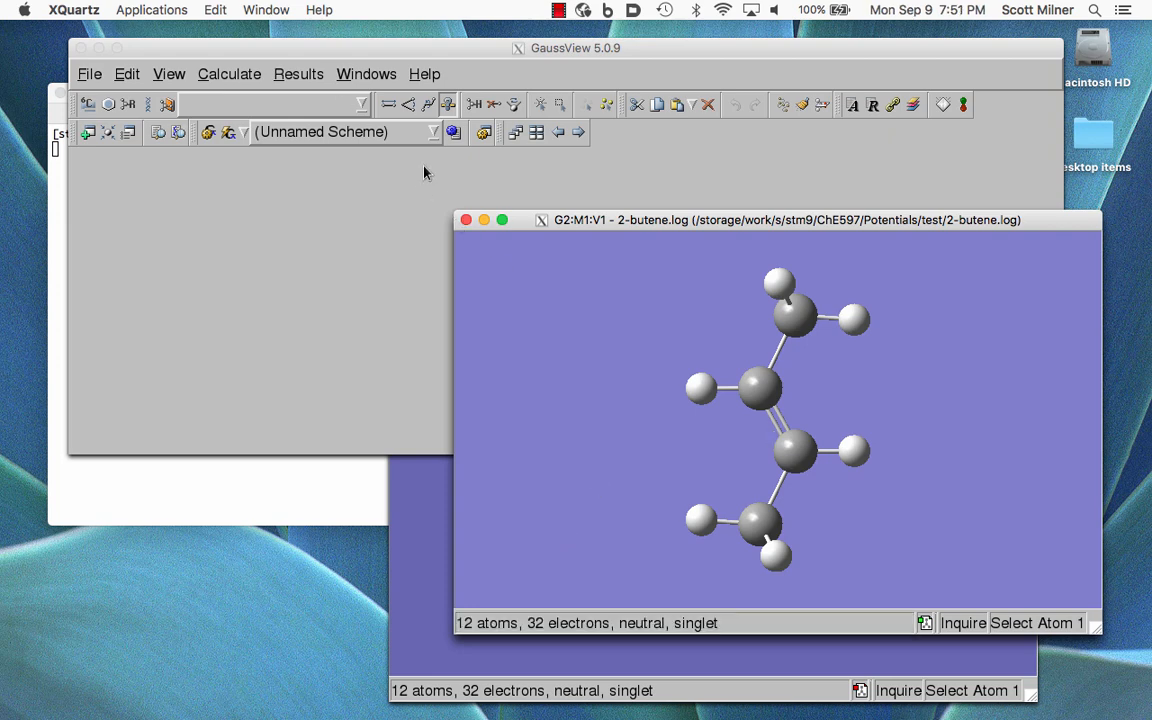
# Step: Review the calculation summary of the optimized 2-butene, widening it to read the units, and close it
pyautogui.click(315, 52)
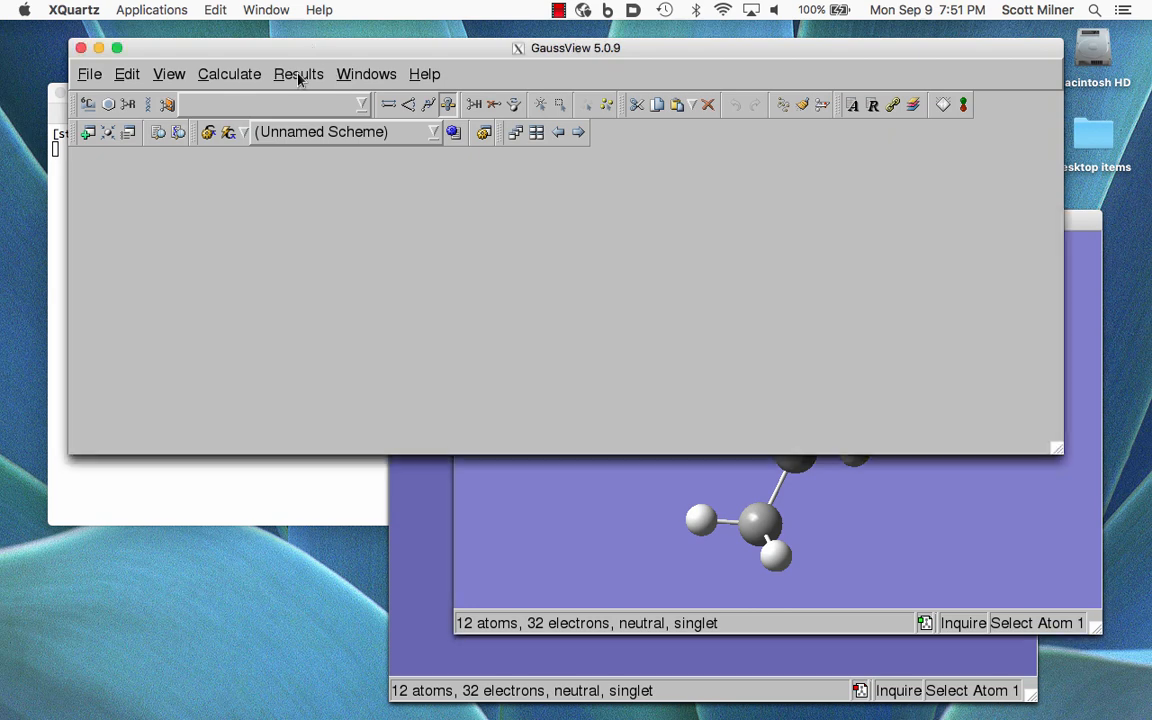
pyautogui.click(299, 77)
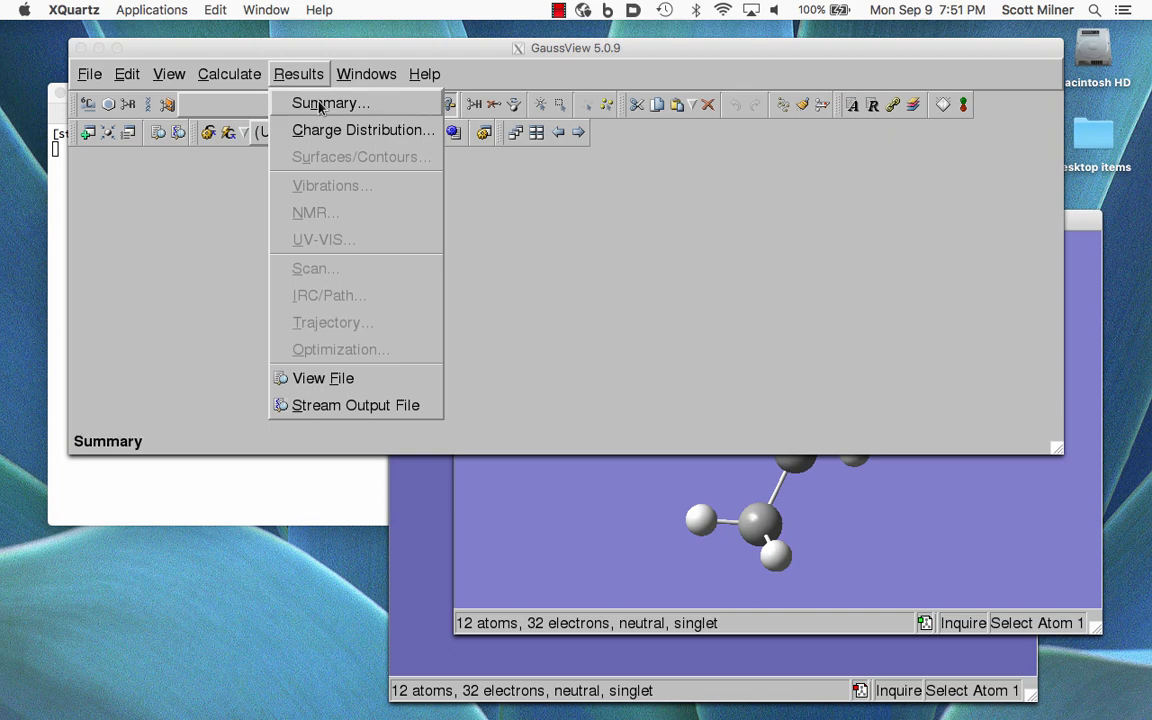
pyautogui.click(320, 105)
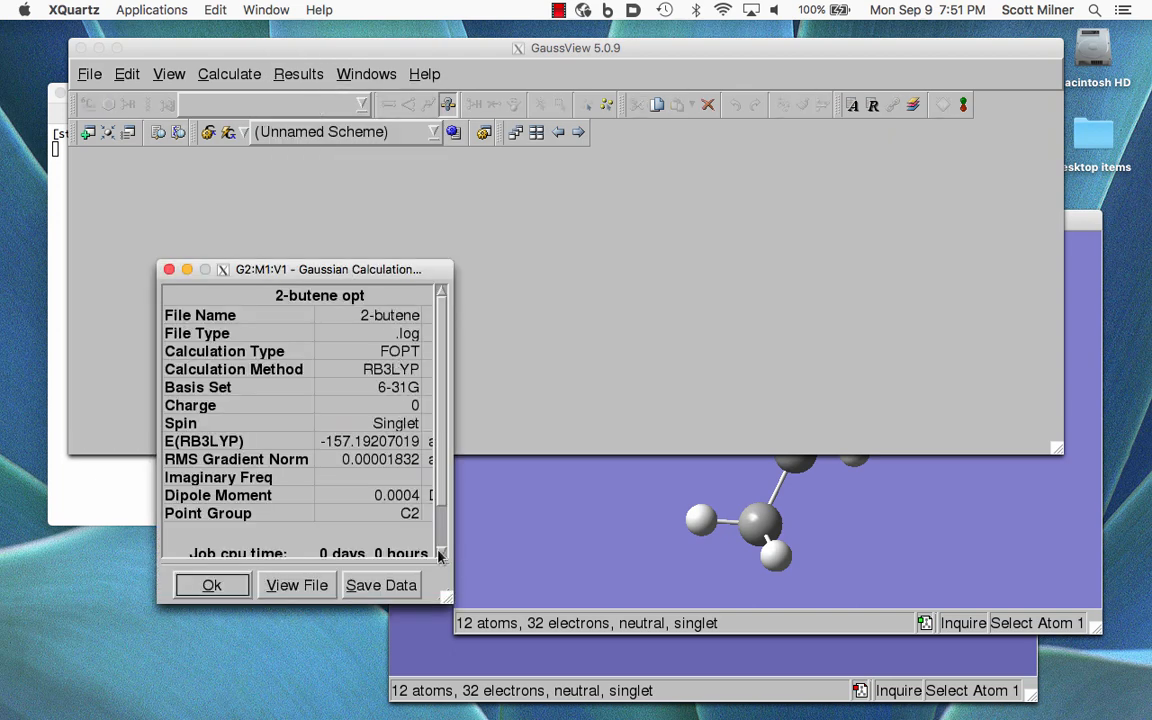
pyautogui.moveTo(449, 600); pyautogui.dragTo(499, 617)
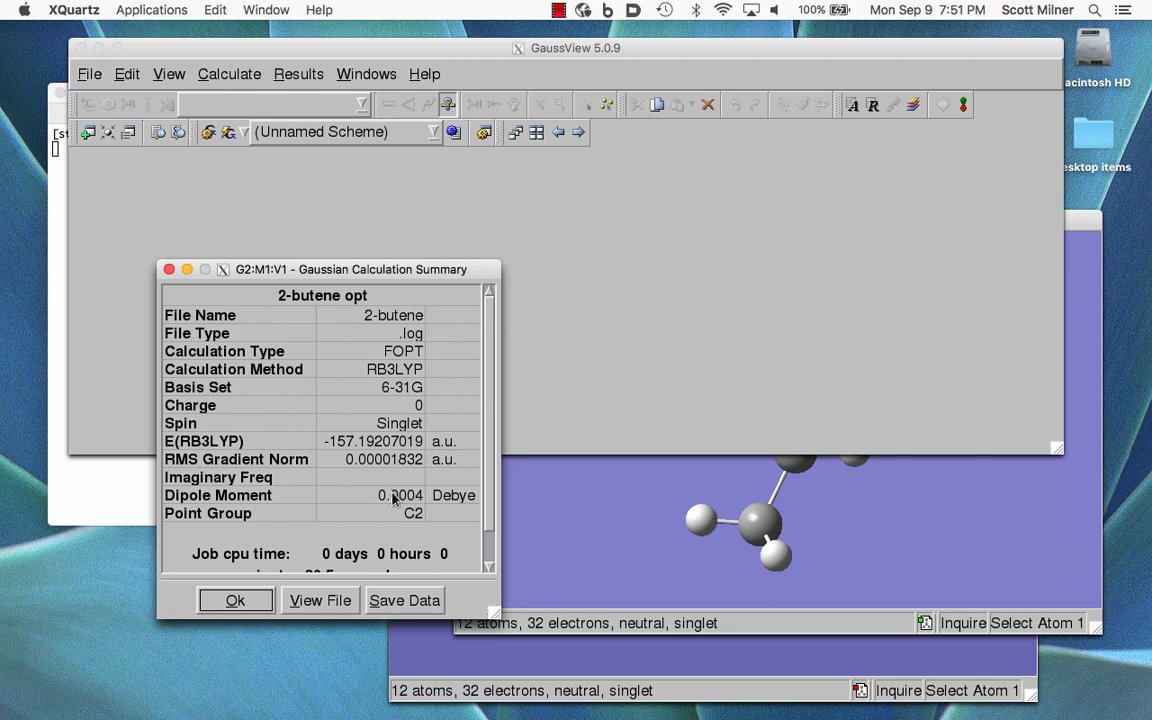
pyautogui.click(238, 602)
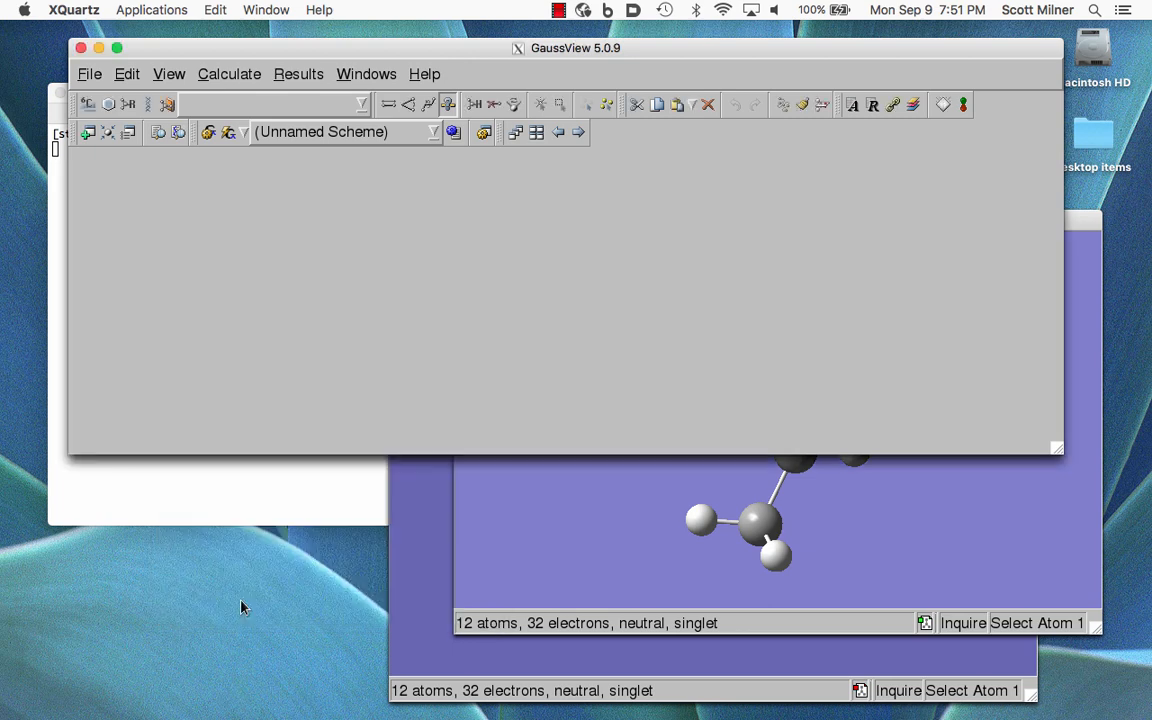
# Step: Display the ESP atomic charges as numbers on the optimized 2-butene and examine them up close
pyautogui.click(293, 78)
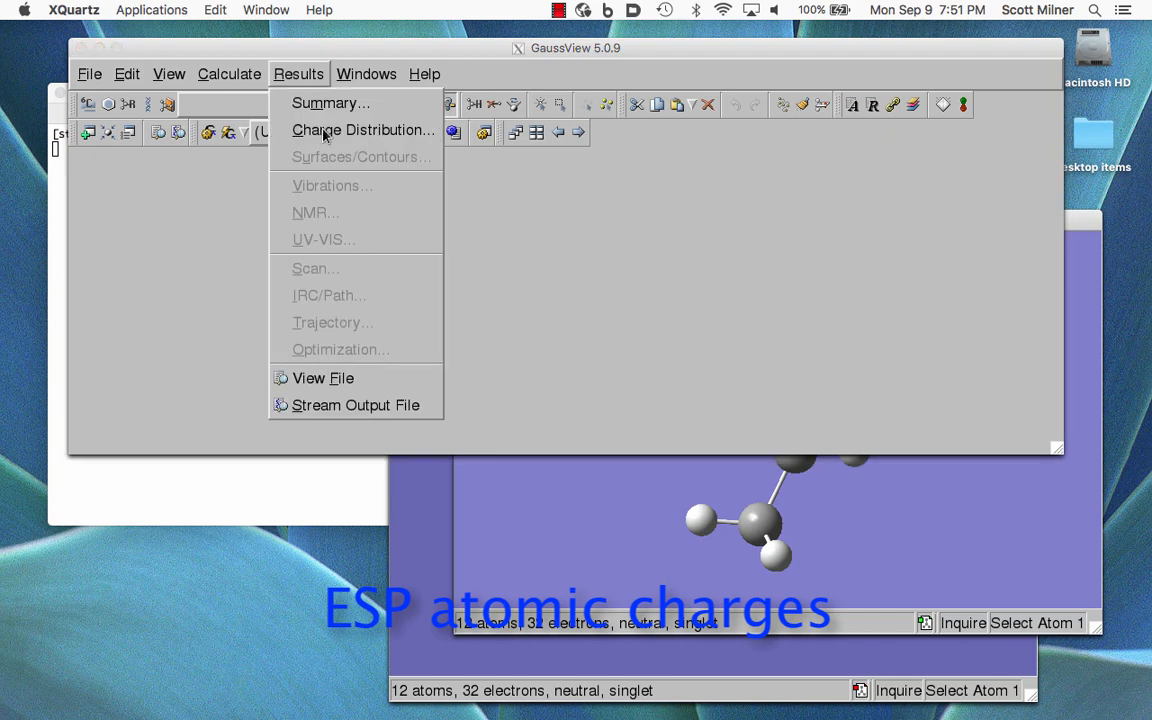
pyautogui.click(324, 131)
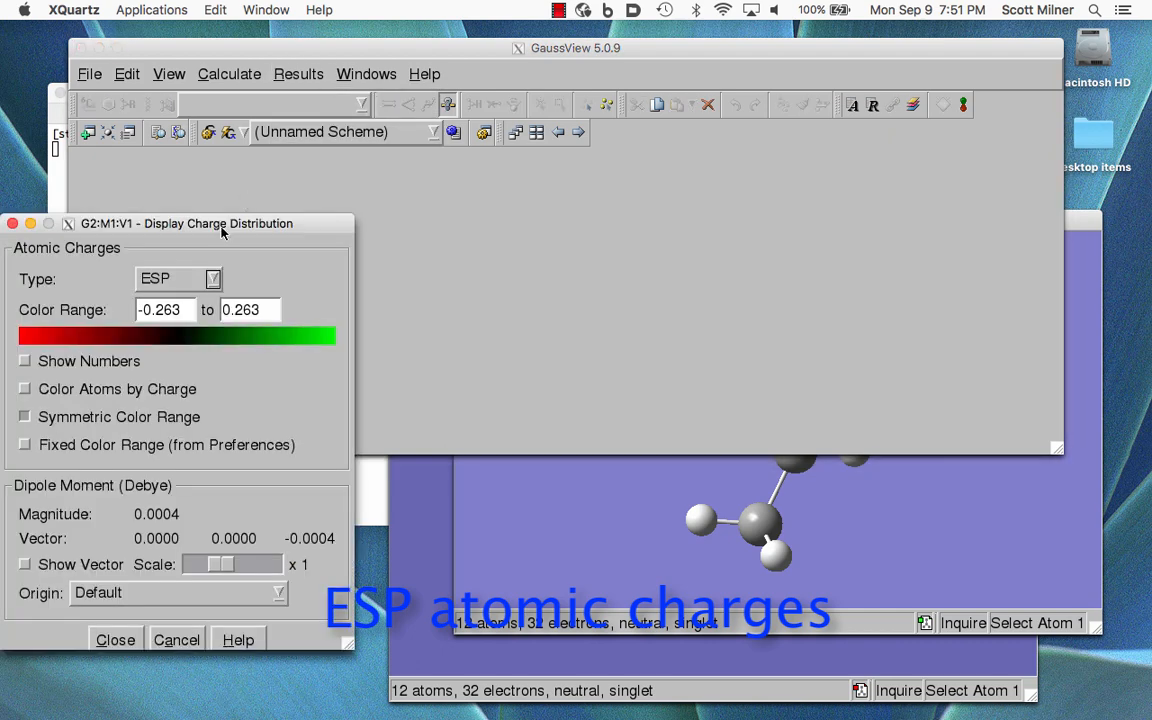
pyautogui.moveTo(250, 223); pyautogui.dragTo(291, 204)
pyautogui.click(544, 529)
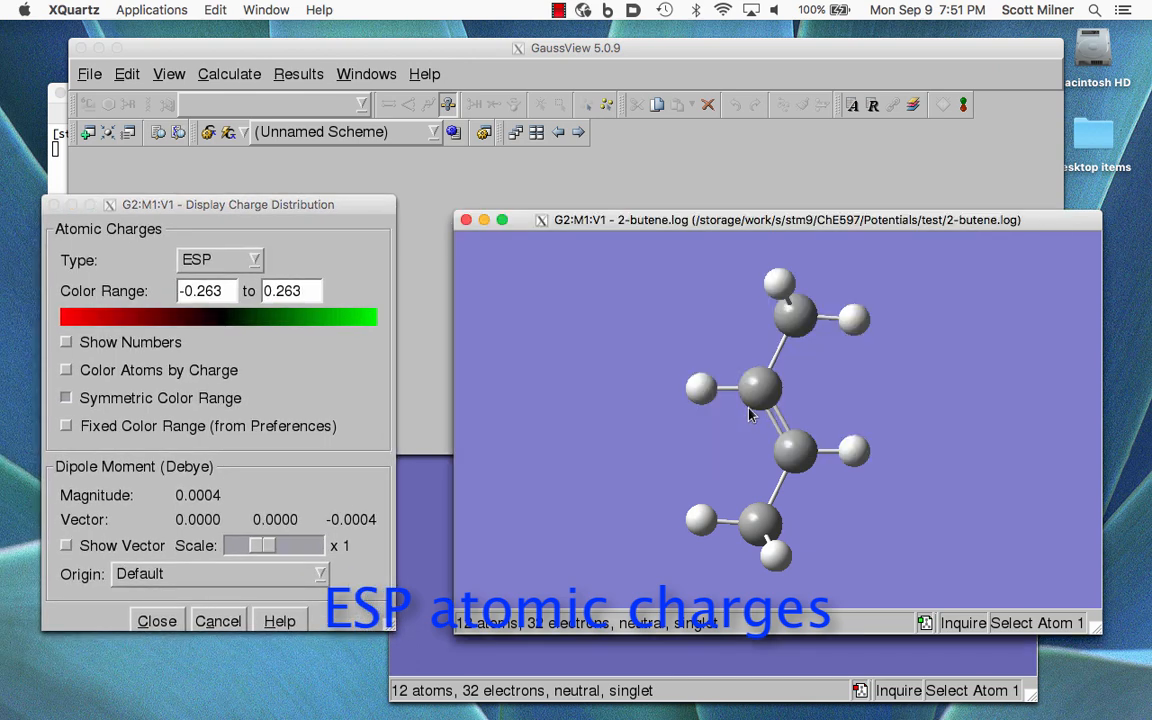
pyautogui.click(66, 343)
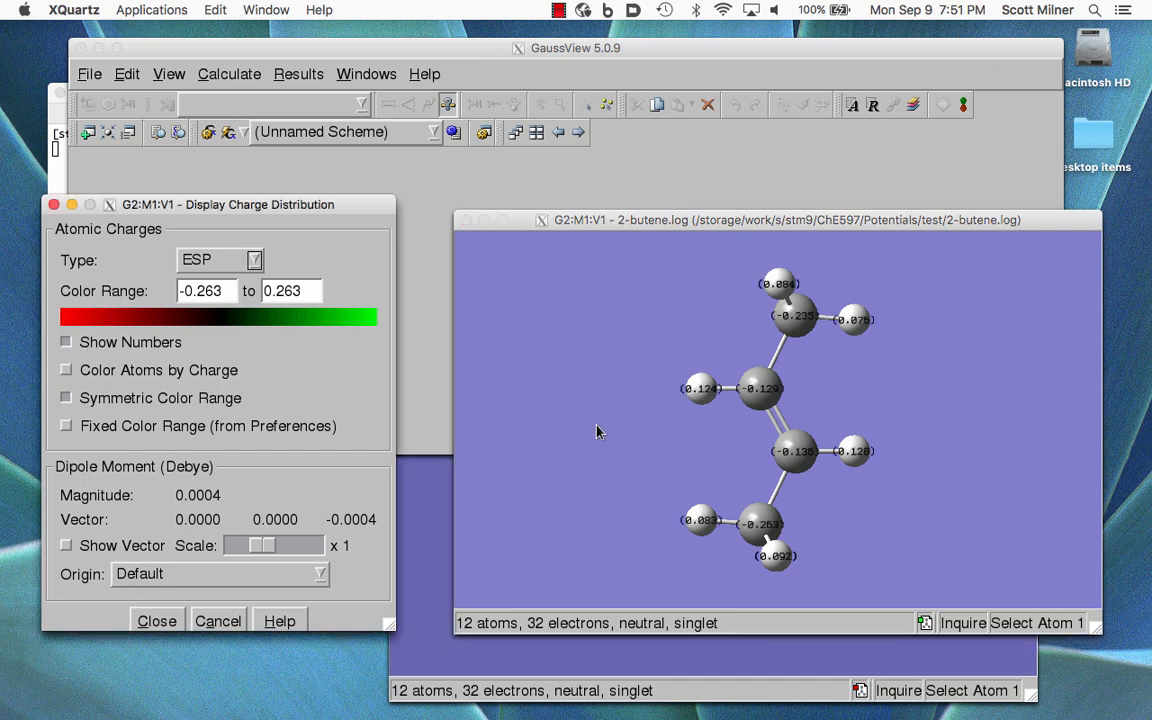
pyautogui.scroll(-2, 597, 431)
pyautogui.scroll(3, 597, 431)
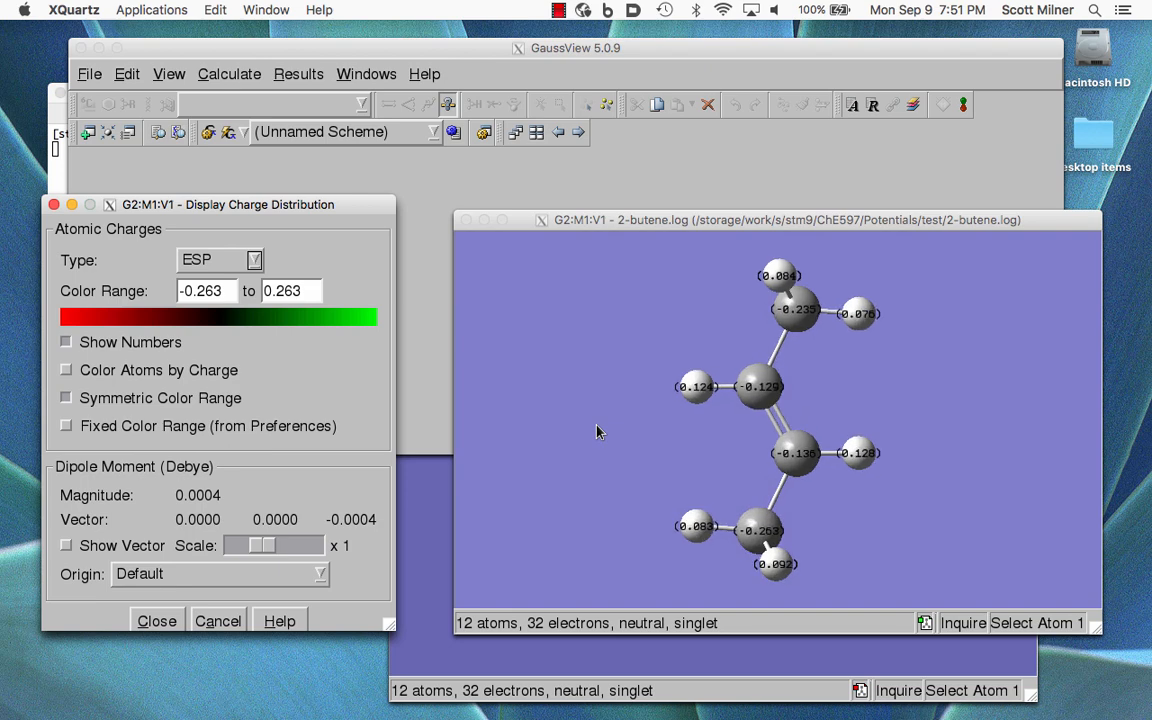
pyautogui.scroll(3, 597, 431)
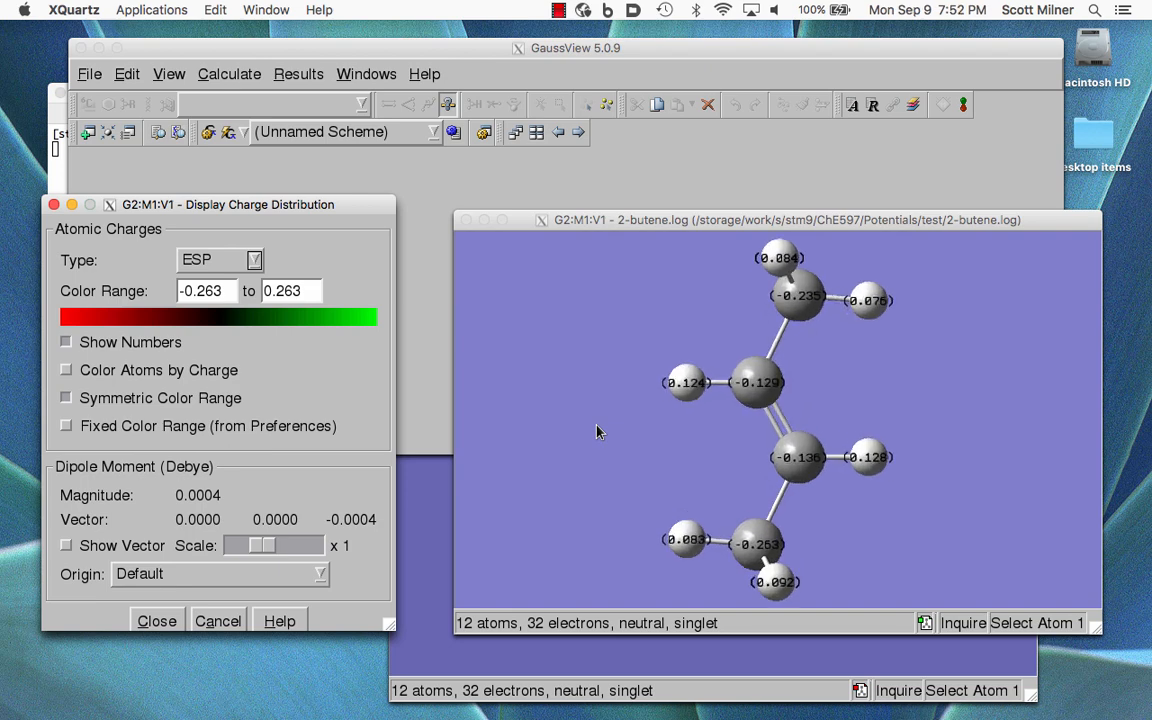
pyautogui.scroll(1, 597, 431)
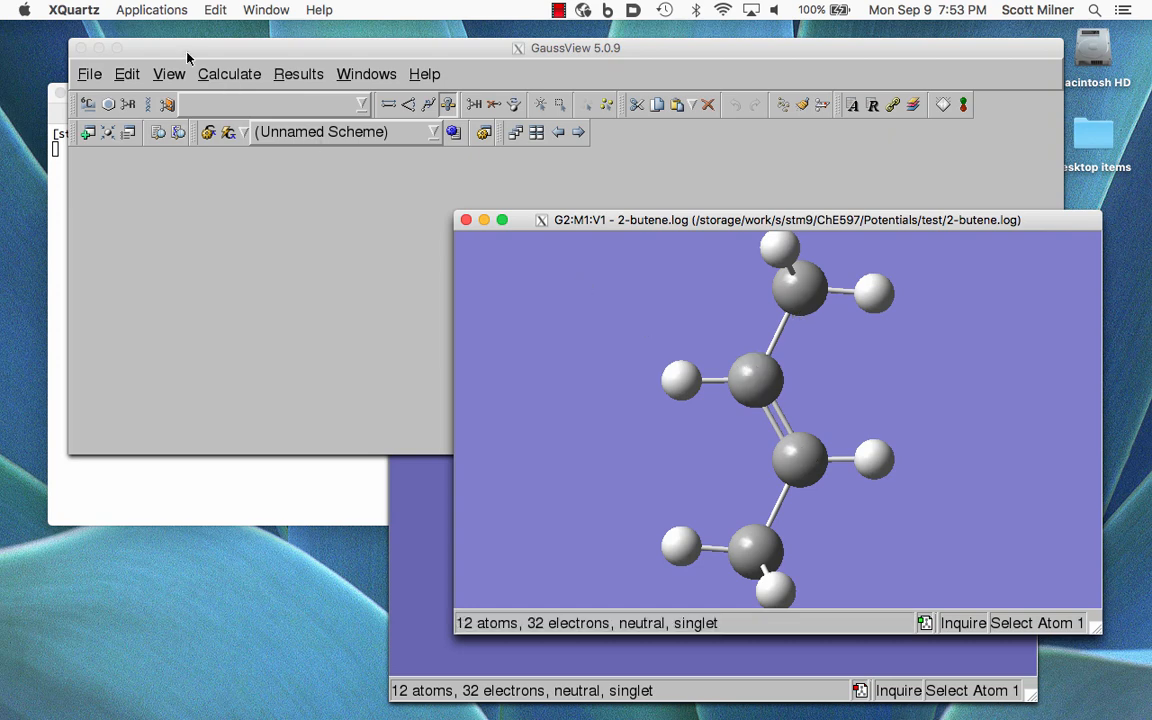
# Step: Show the atom number labels on the optimized 2-butene and bring its view to the front
pyautogui.click(160, 78)
pyautogui.click(169, 80)
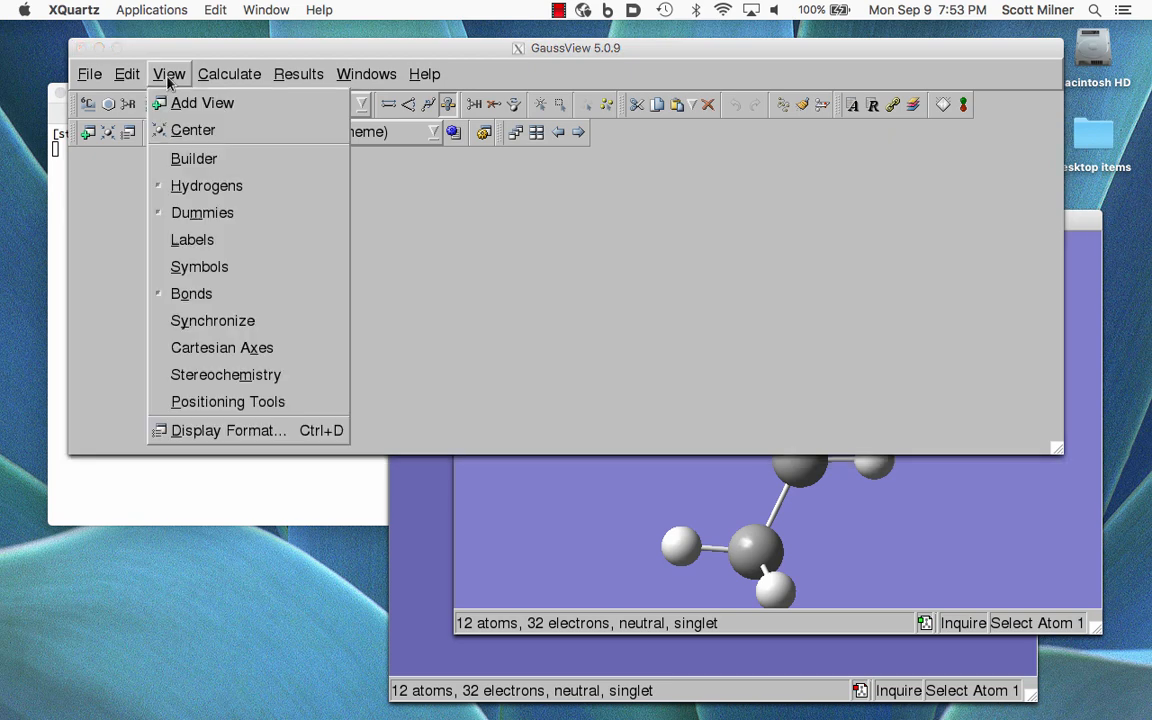
pyautogui.click(476, 433)
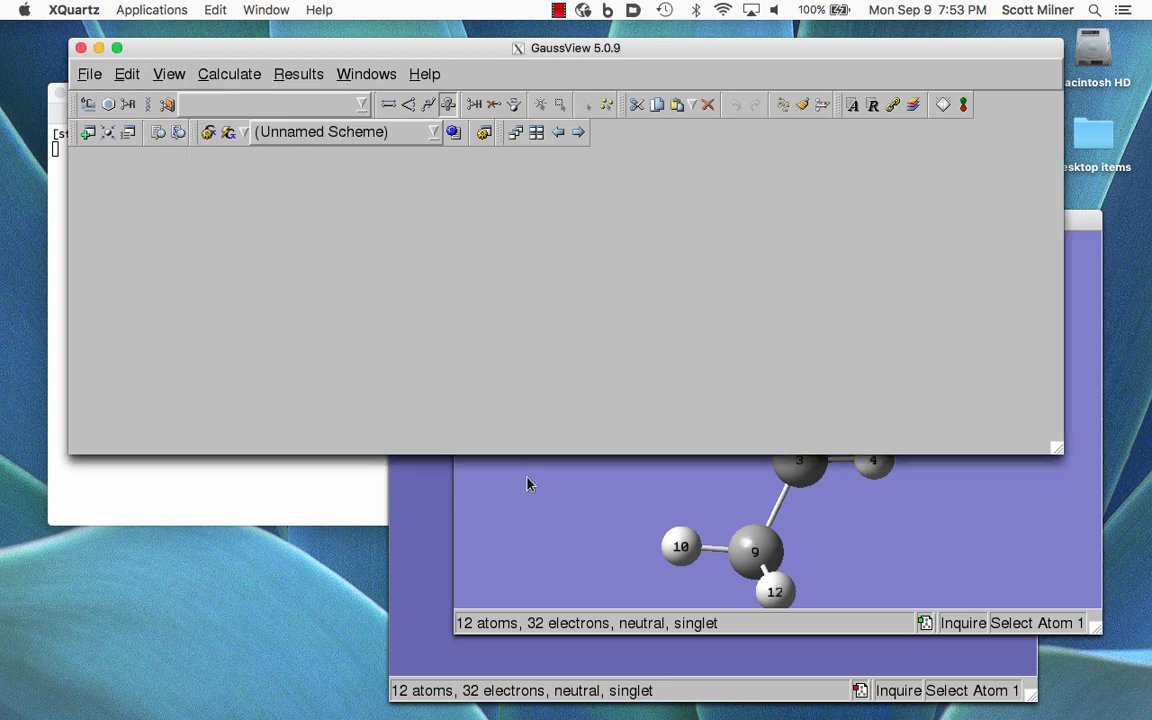
pyautogui.click(527, 481)
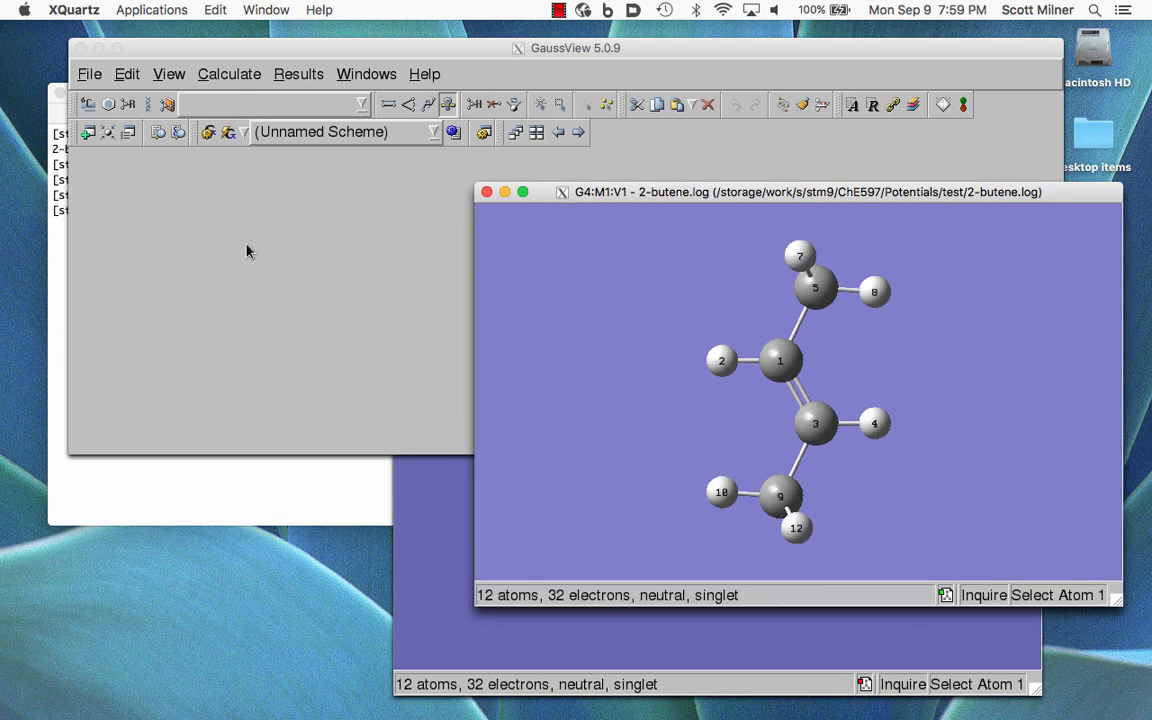
# Step: Save the optimized 2-butene as a Gaussian input file named 2-butene_dih_scan.com in the test folder
pyautogui.click(100, 88)
pyautogui.click(89, 75)
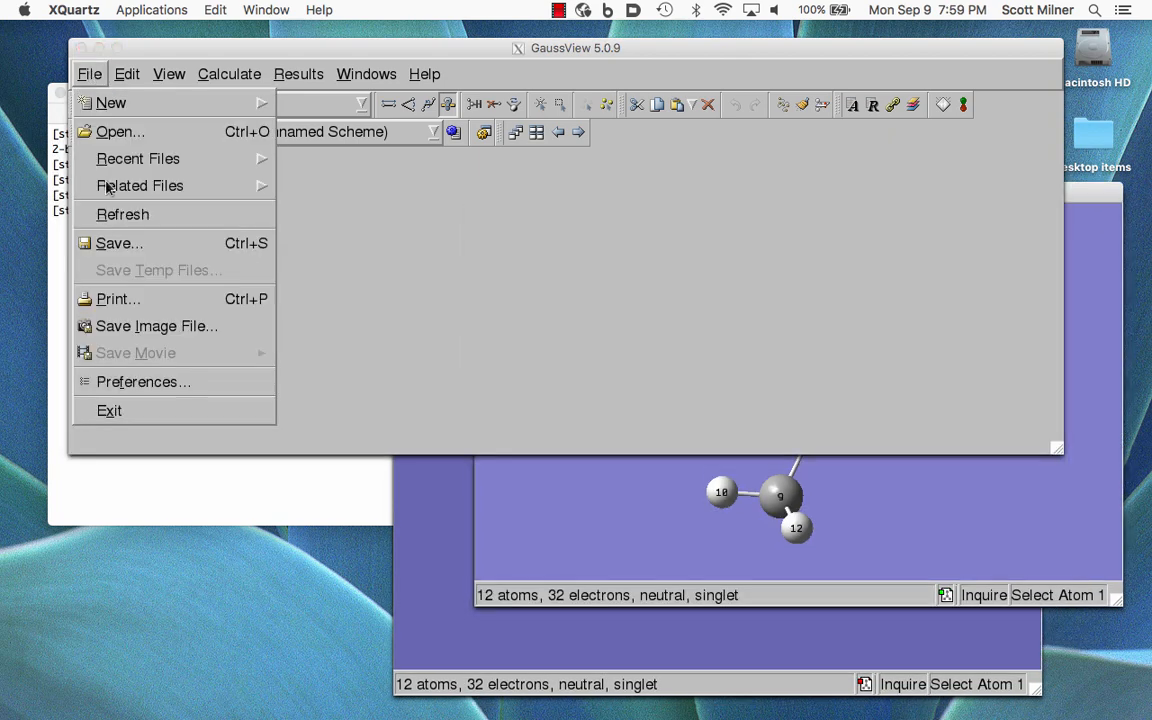
pyautogui.click(128, 244)
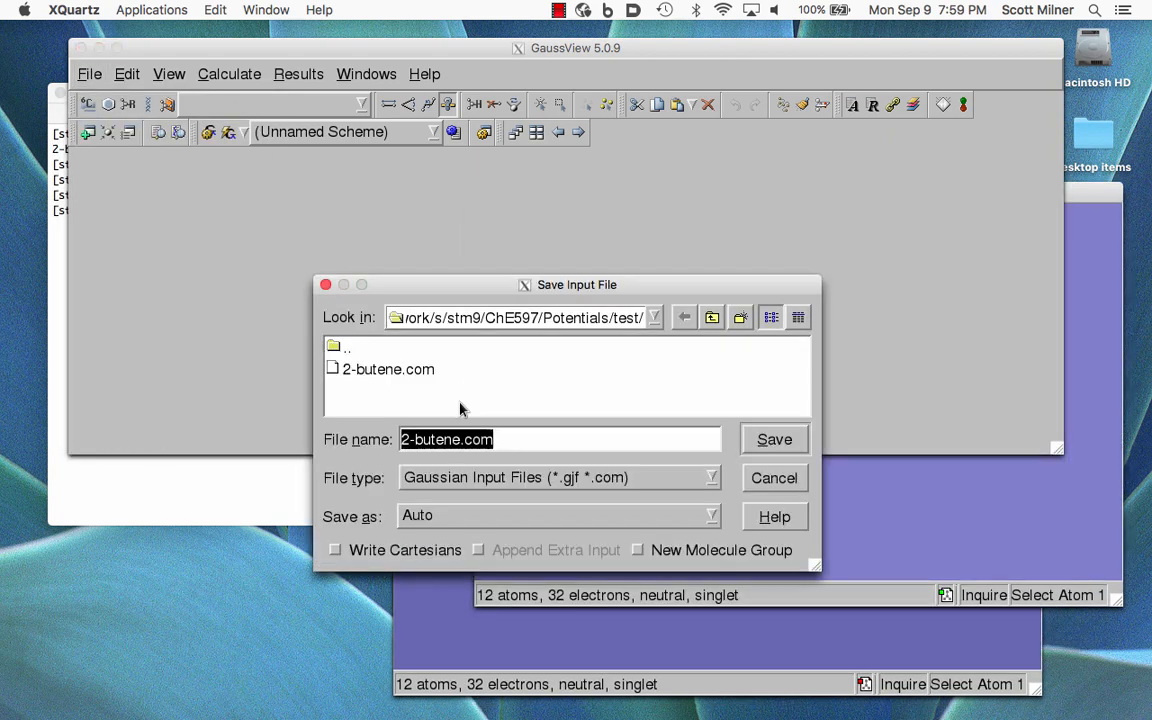
pyautogui.click(459, 447)
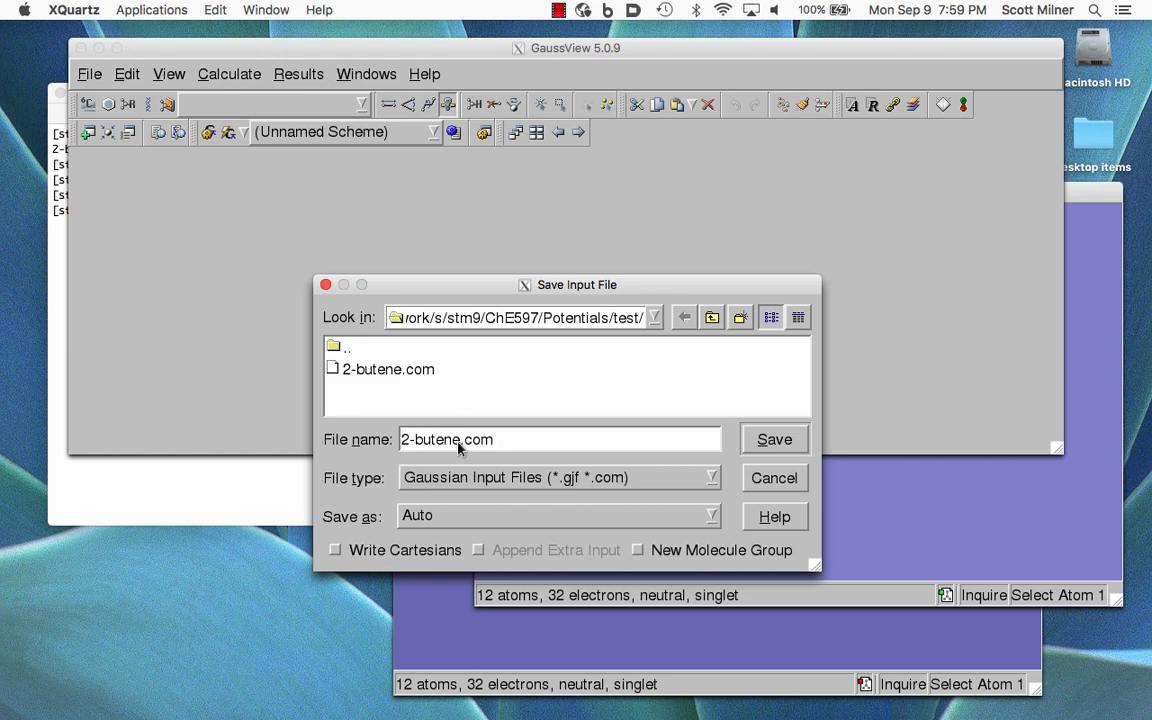
pyautogui.write('_dih_scan')
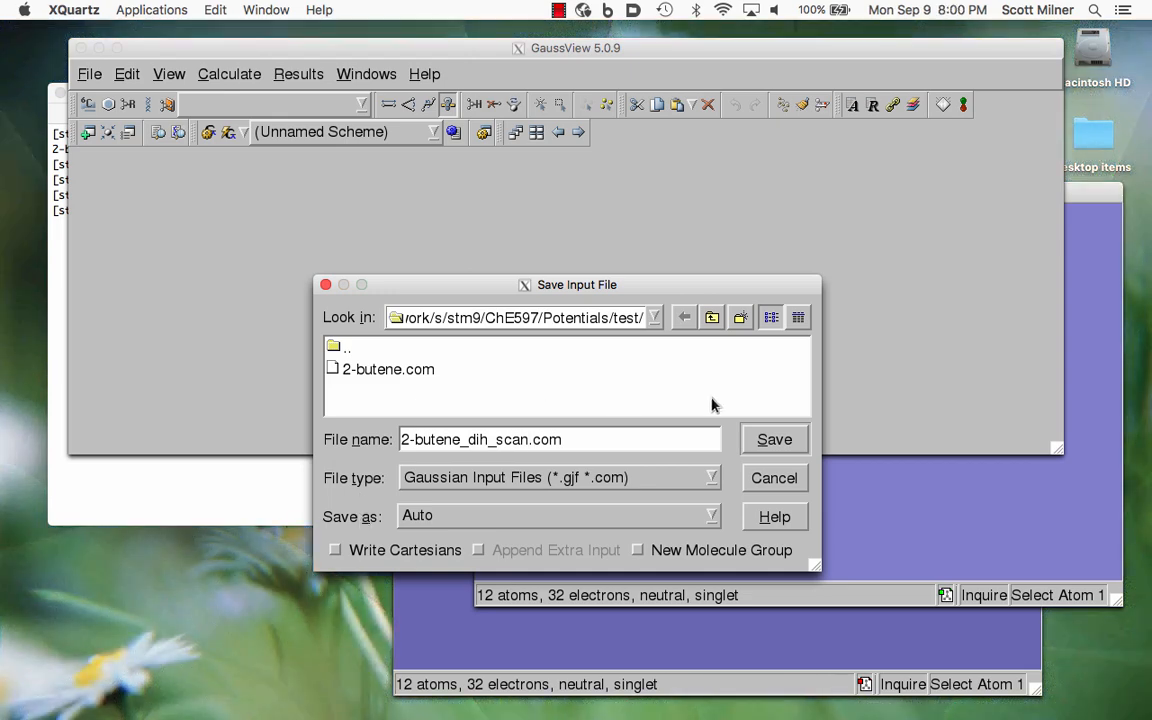
pyautogui.click(767, 441)
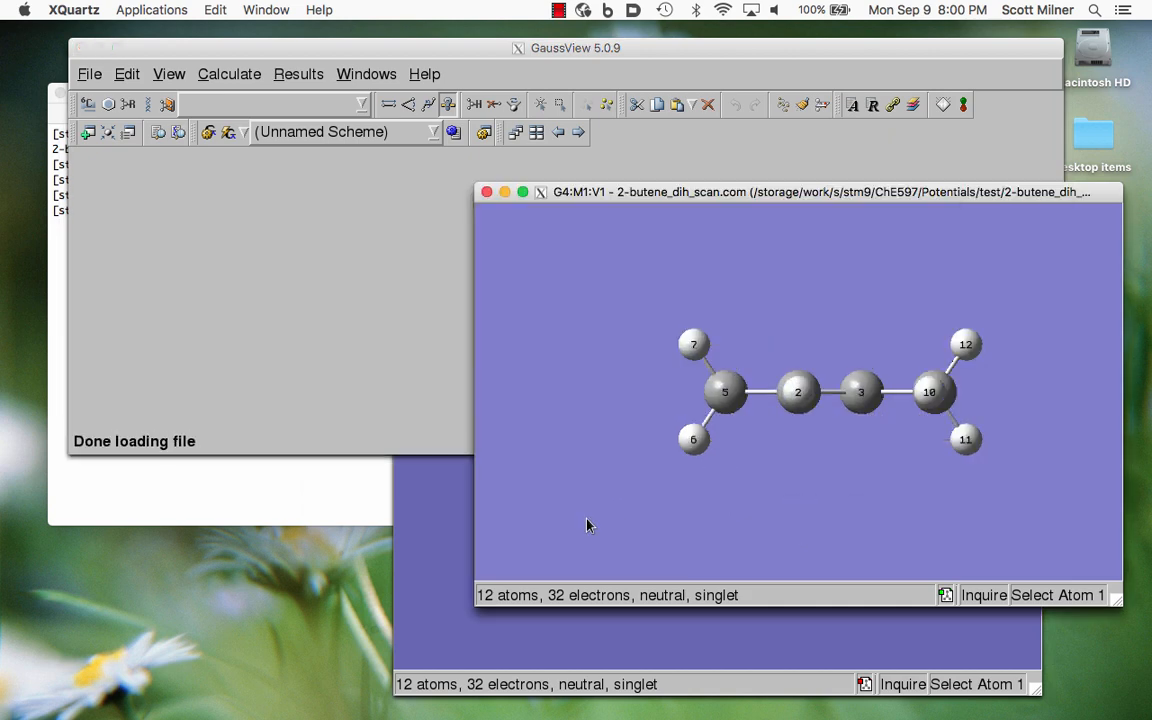
# Step: Add a dihedral through carbon atoms 5, 1, 3 and 9 in the Redundant Coordinate Editor
pyautogui.moveTo(726, 390); pyautogui.dragTo(683, 467)
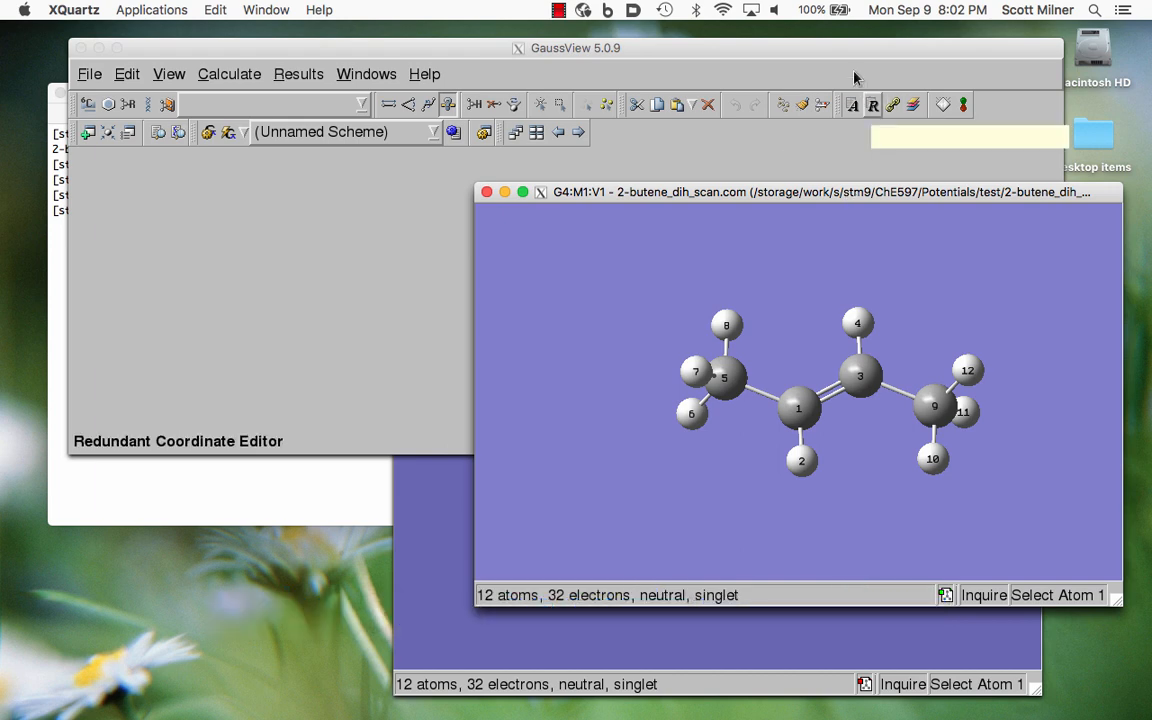
pyautogui.click(872, 107)
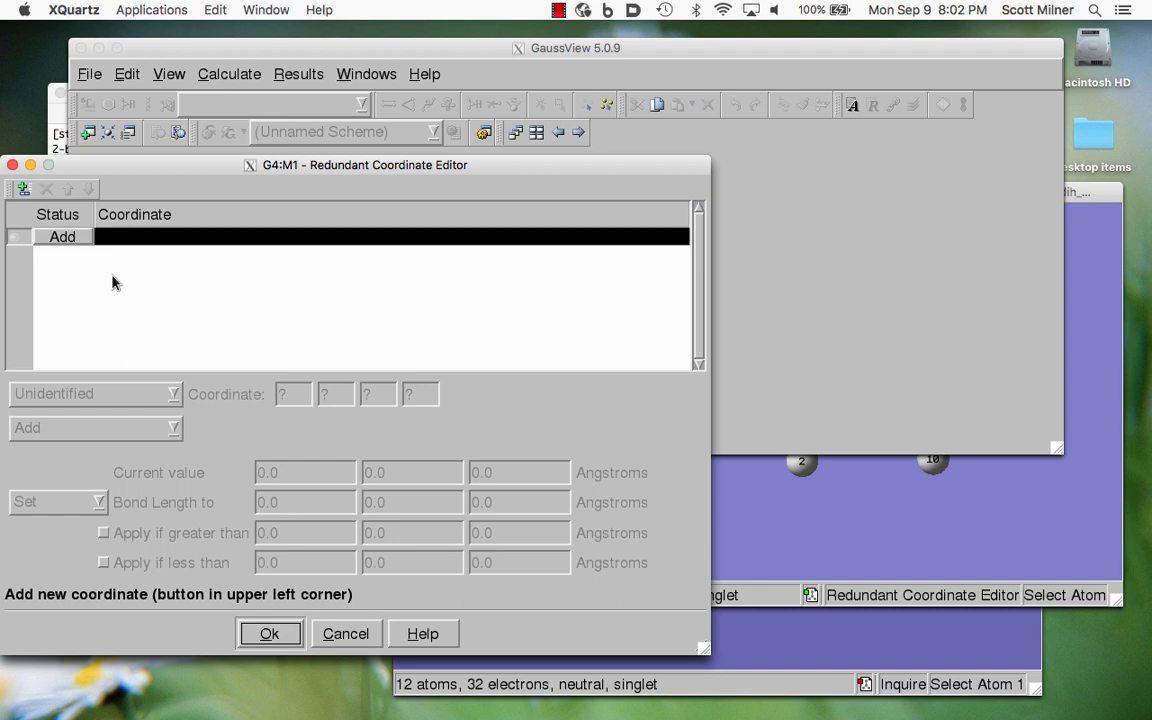
pyautogui.click(63, 237)
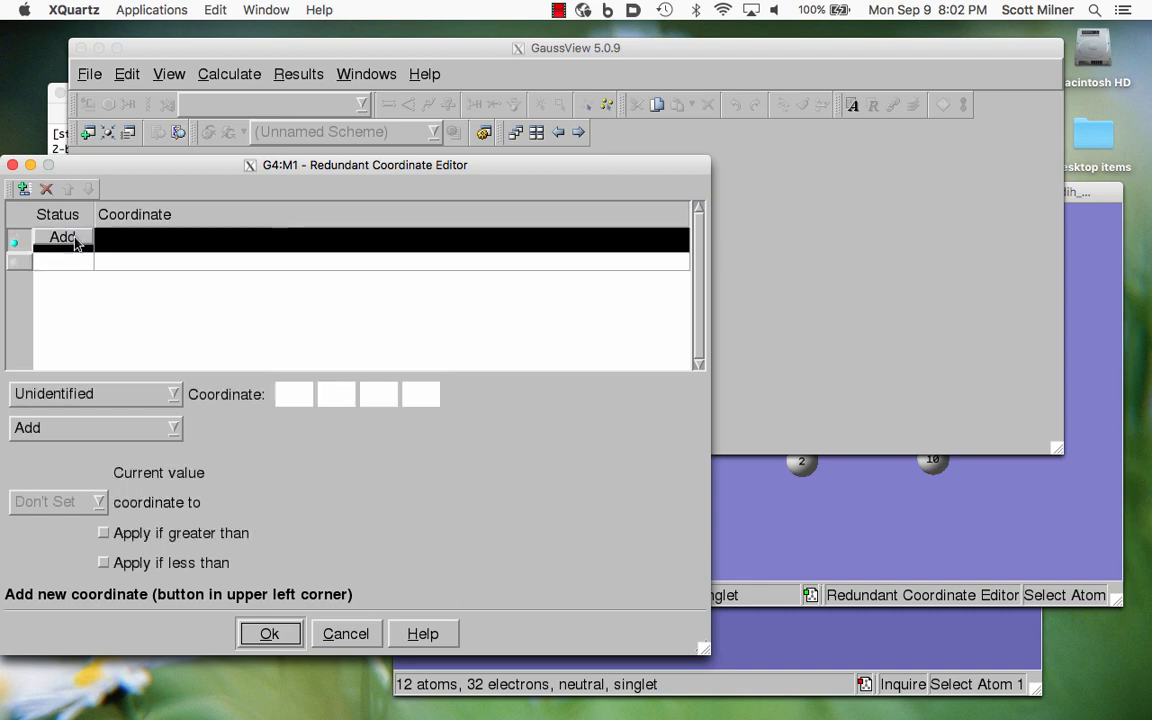
pyautogui.click(108, 396)
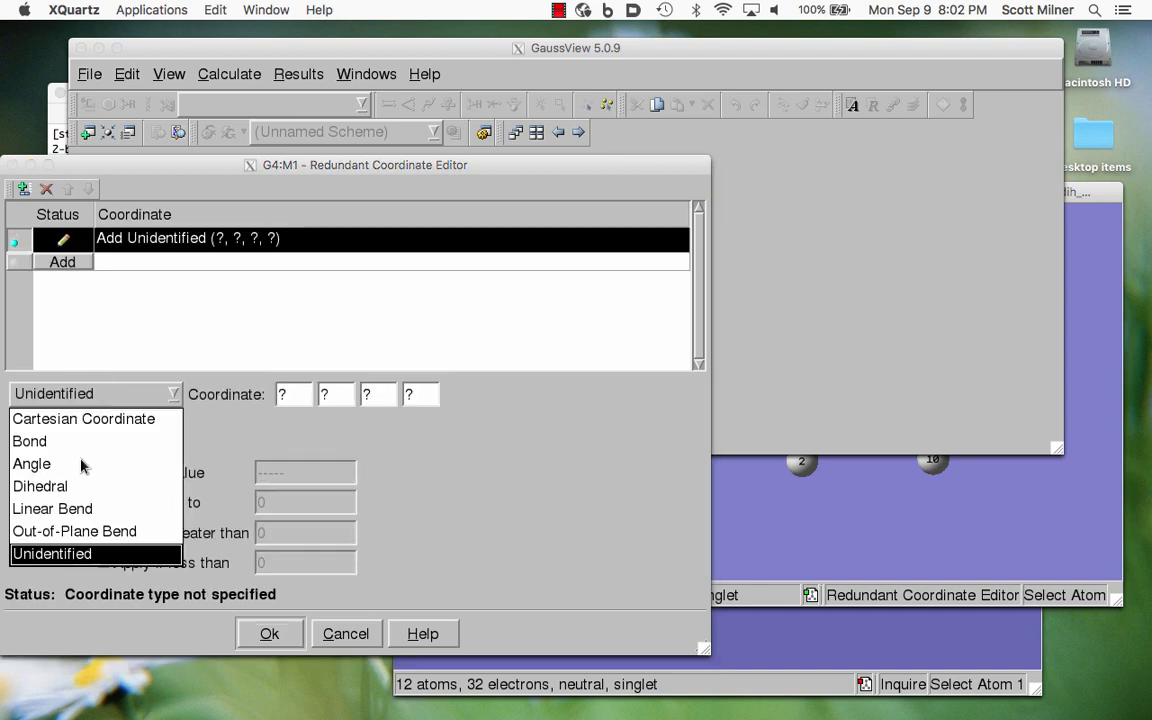
pyautogui.click(60, 488)
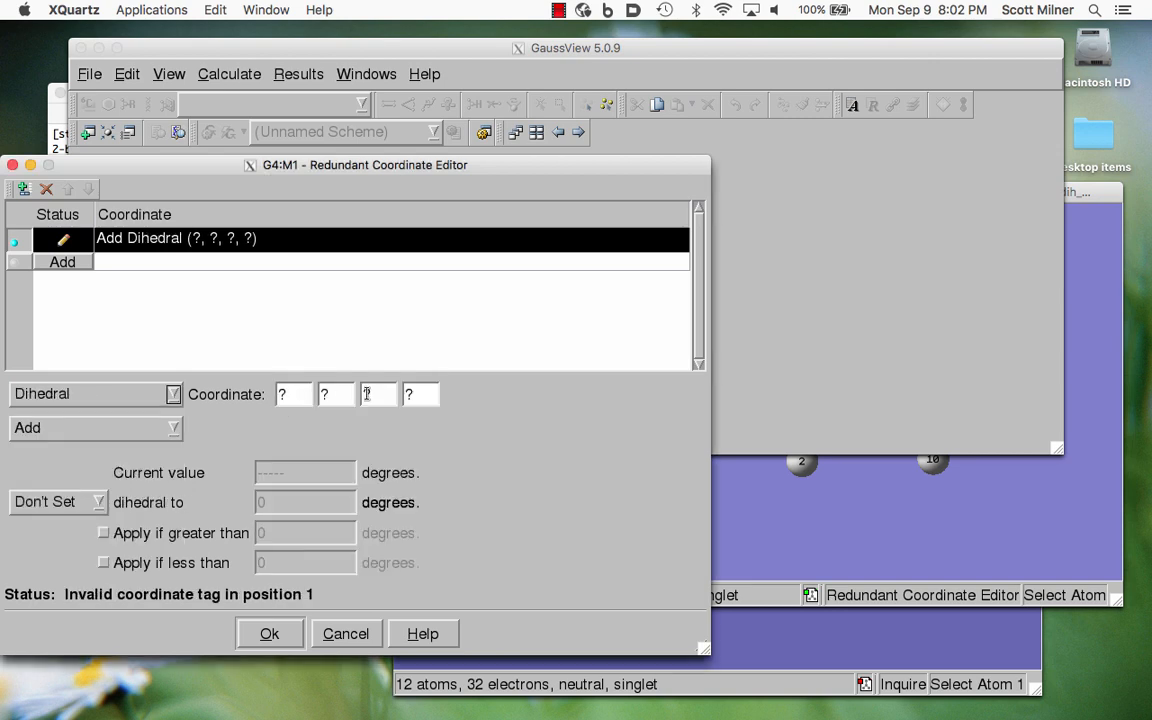
pyautogui.click(741, 494)
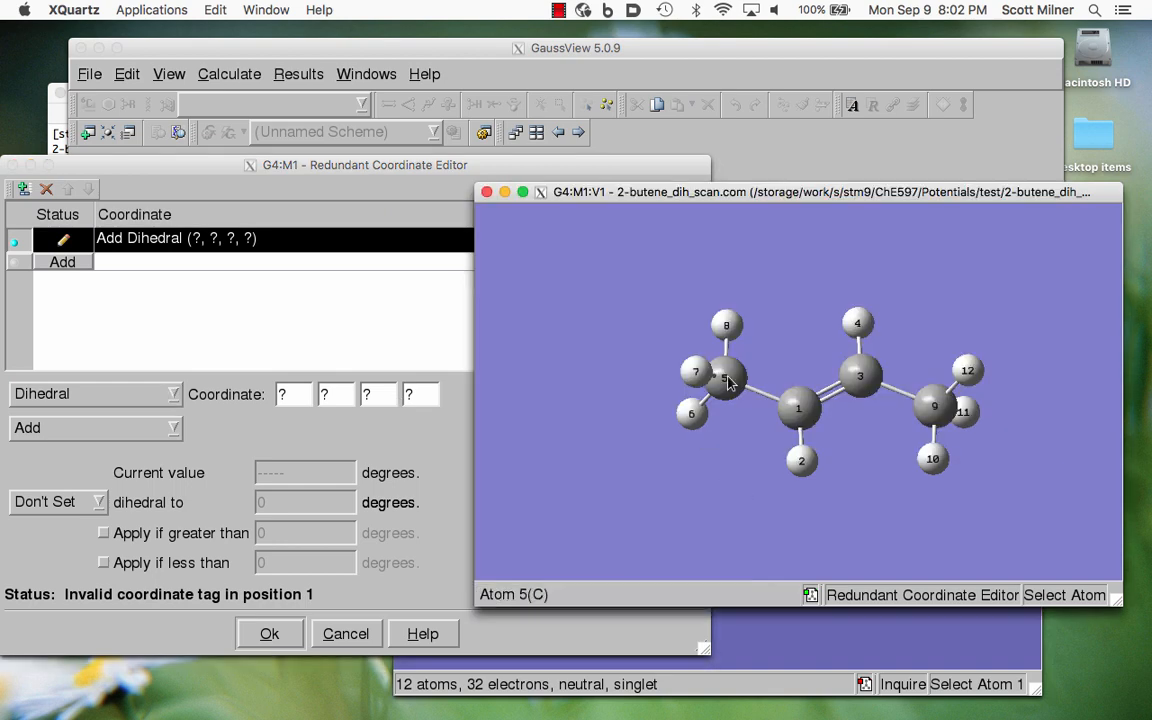
pyautogui.click(755, 401)
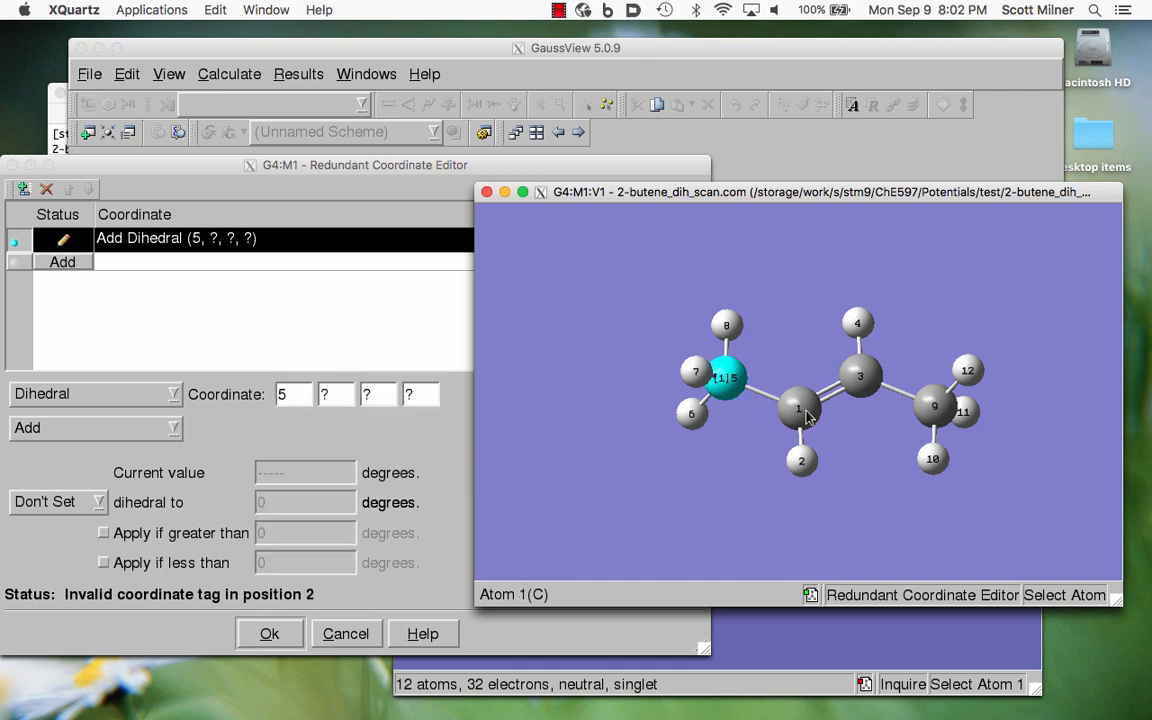
pyautogui.click(800, 406)
pyautogui.click(870, 377)
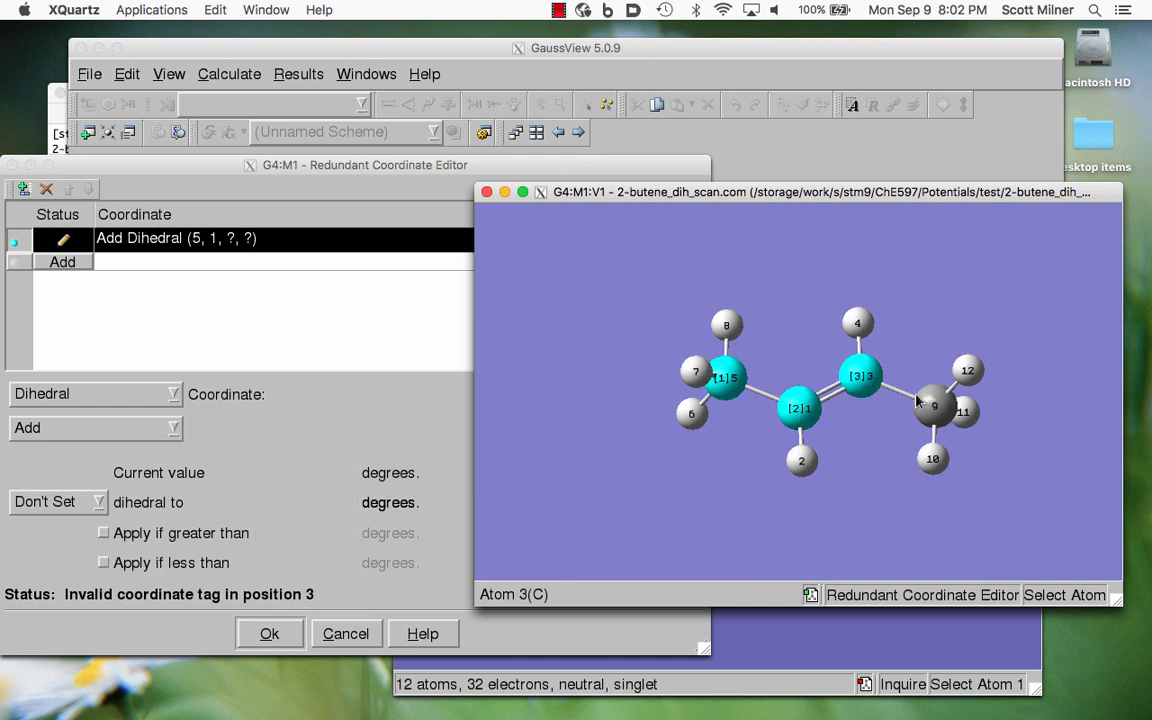
pyautogui.click(935, 408)
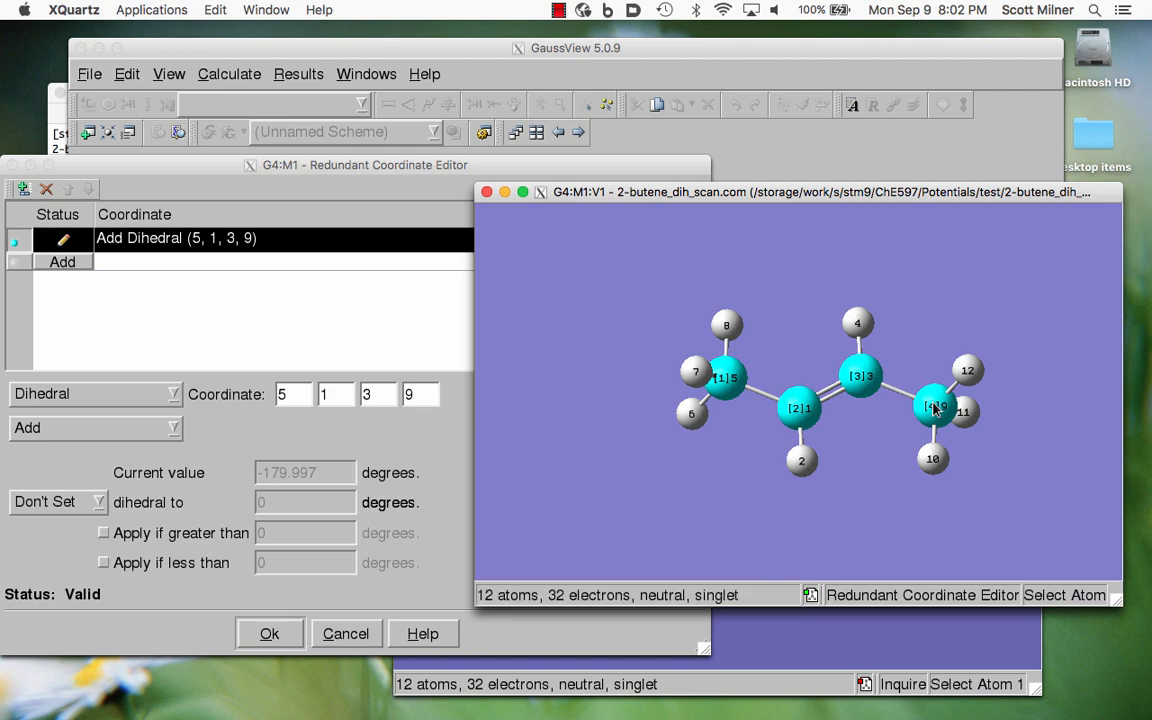
# Step: Make the 5-1-3-9 dihedral a scan coordinate, enter its scan step settings and accept the redundant coordinates
pyautogui.click(256, 444)
pyautogui.click(156, 430)
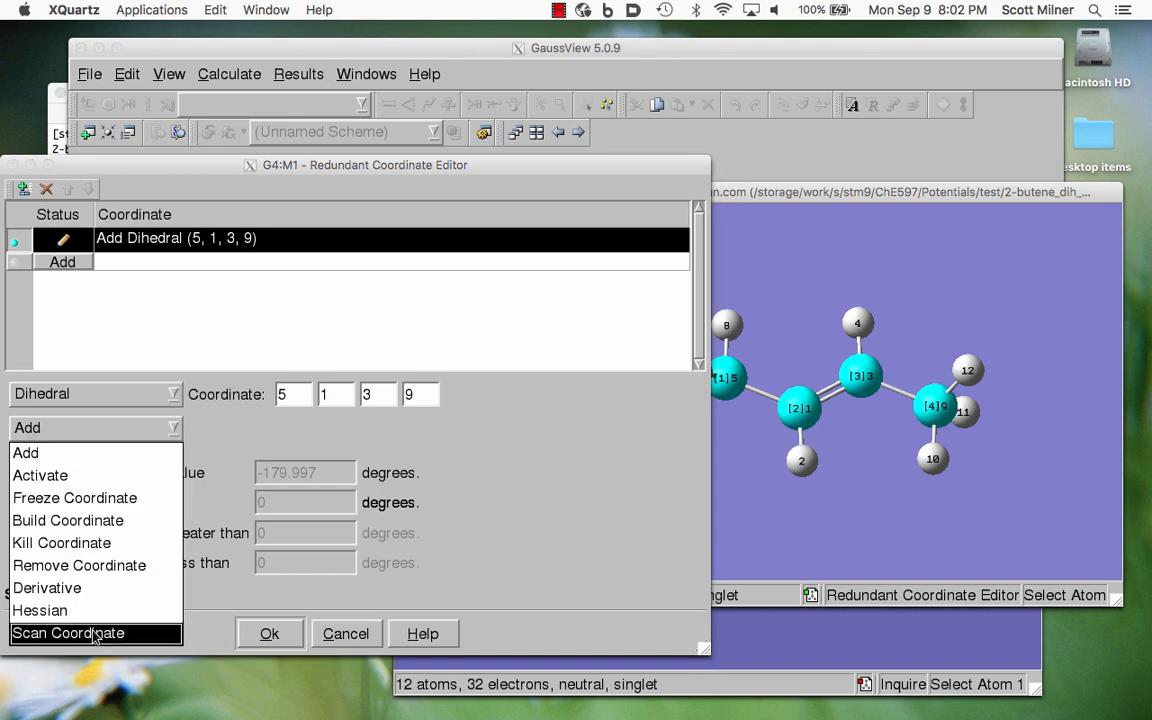
pyautogui.click(92, 634)
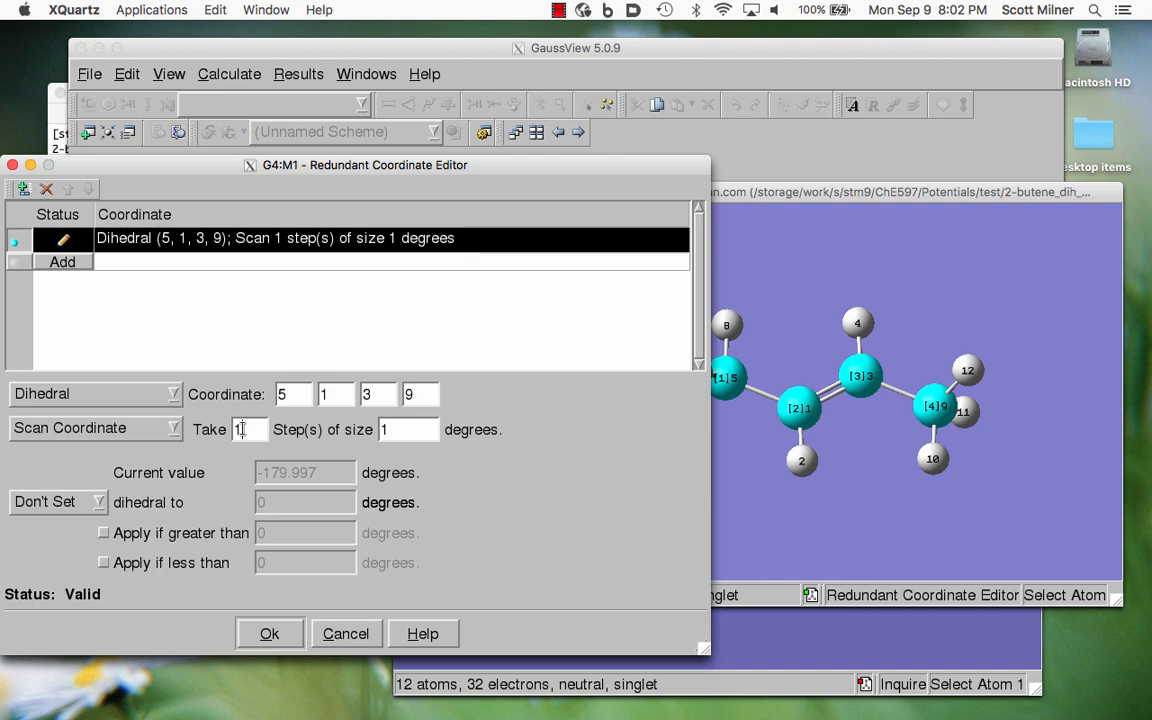
pyautogui.write('0')
pyautogui.click(269, 636)
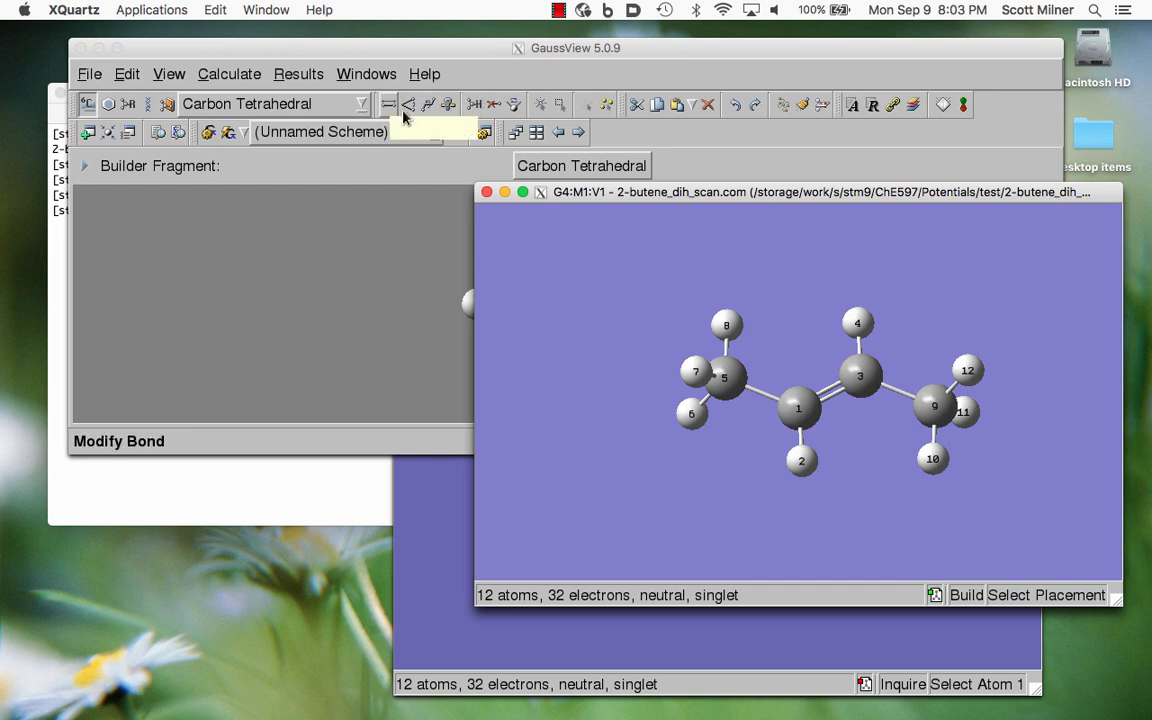
# Step: Select carbon atoms 5, 1, 3 and 9 with the Modify Dihedral tool
pyautogui.click(462, 52)
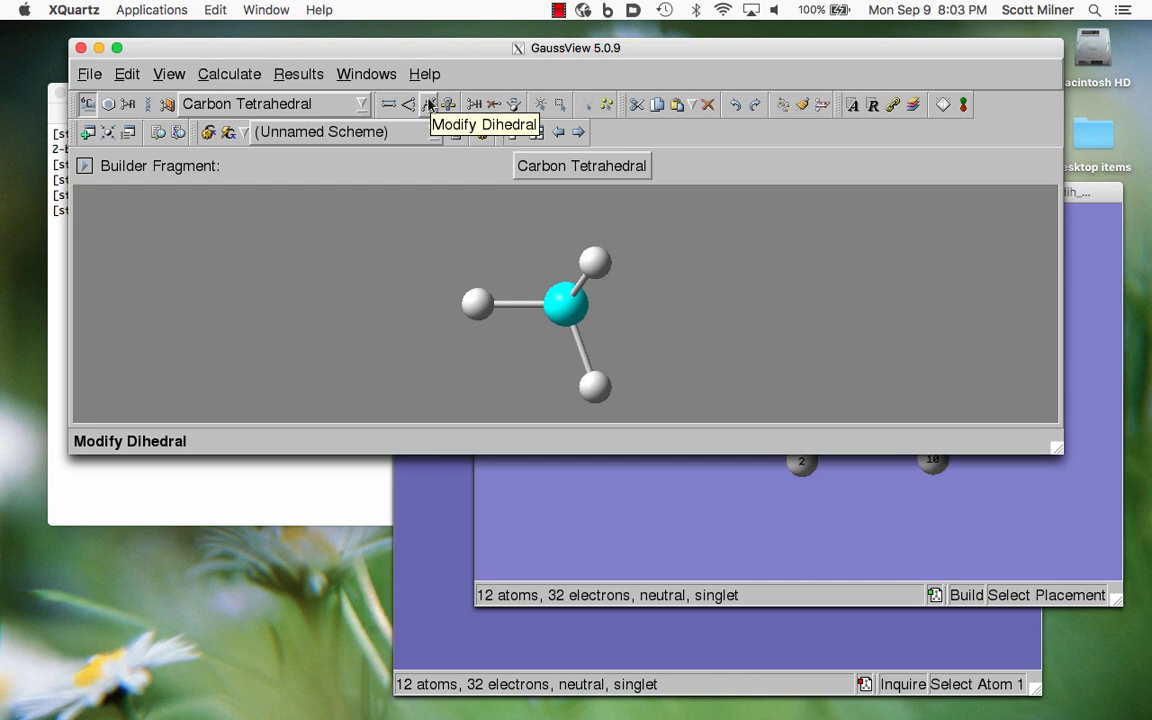
pyautogui.click(429, 106)
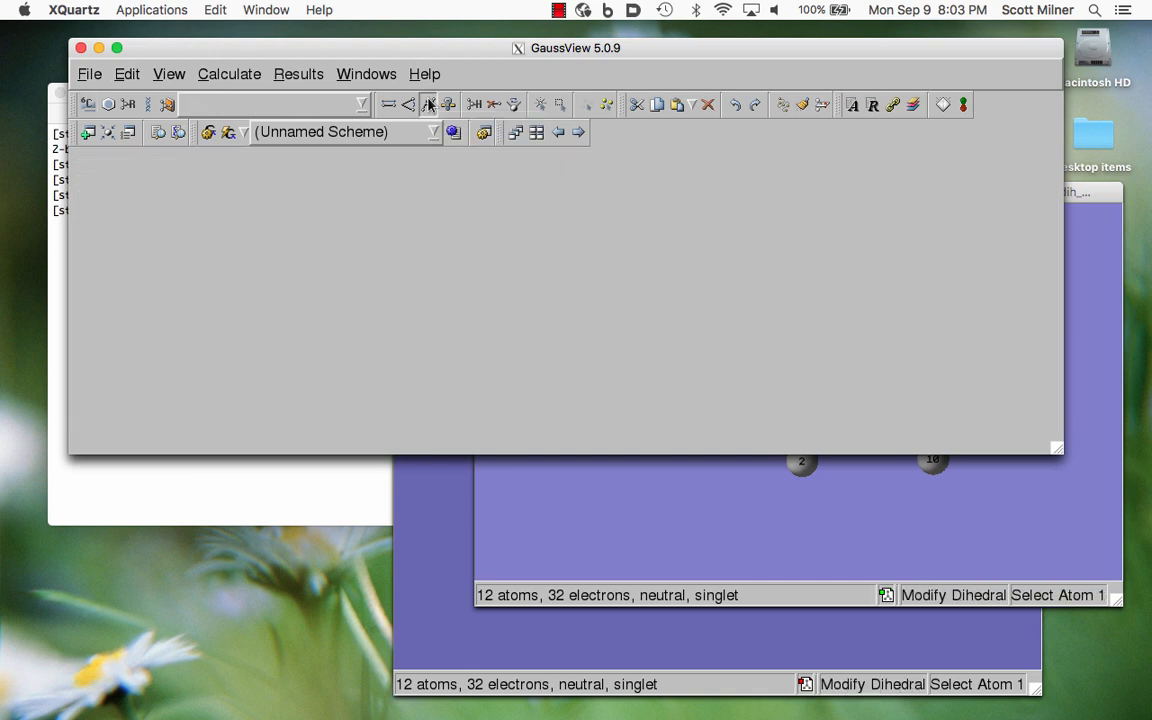
pyautogui.click(614, 490)
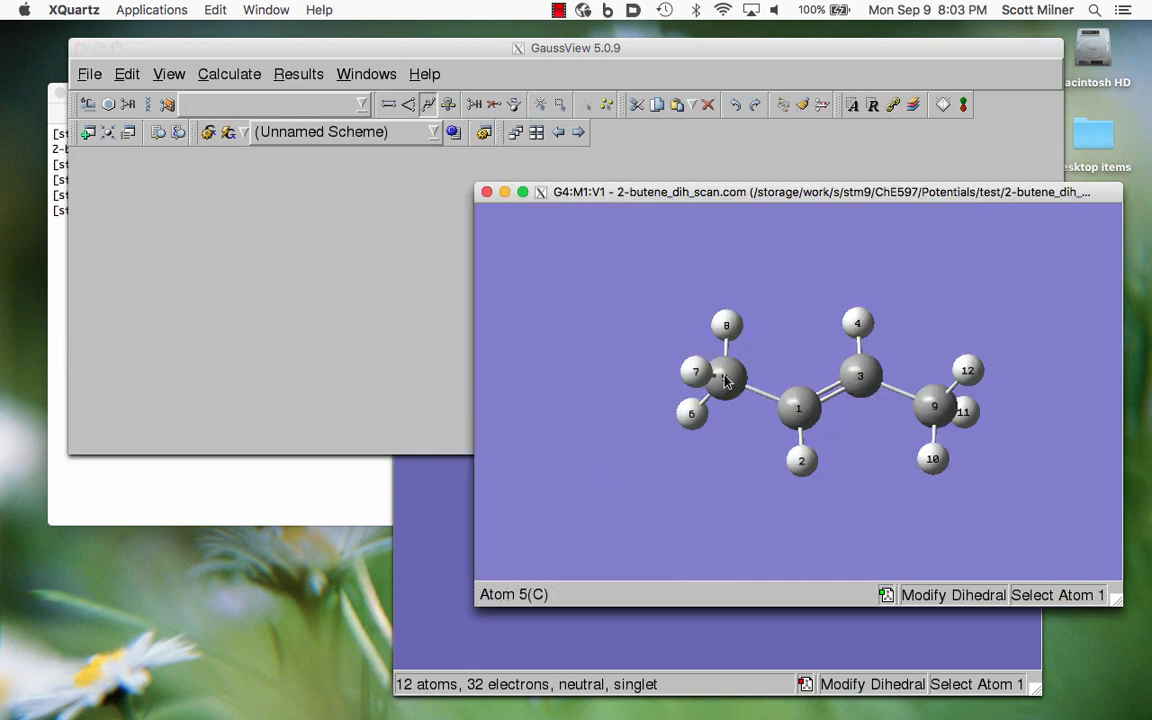
pyautogui.click(758, 399)
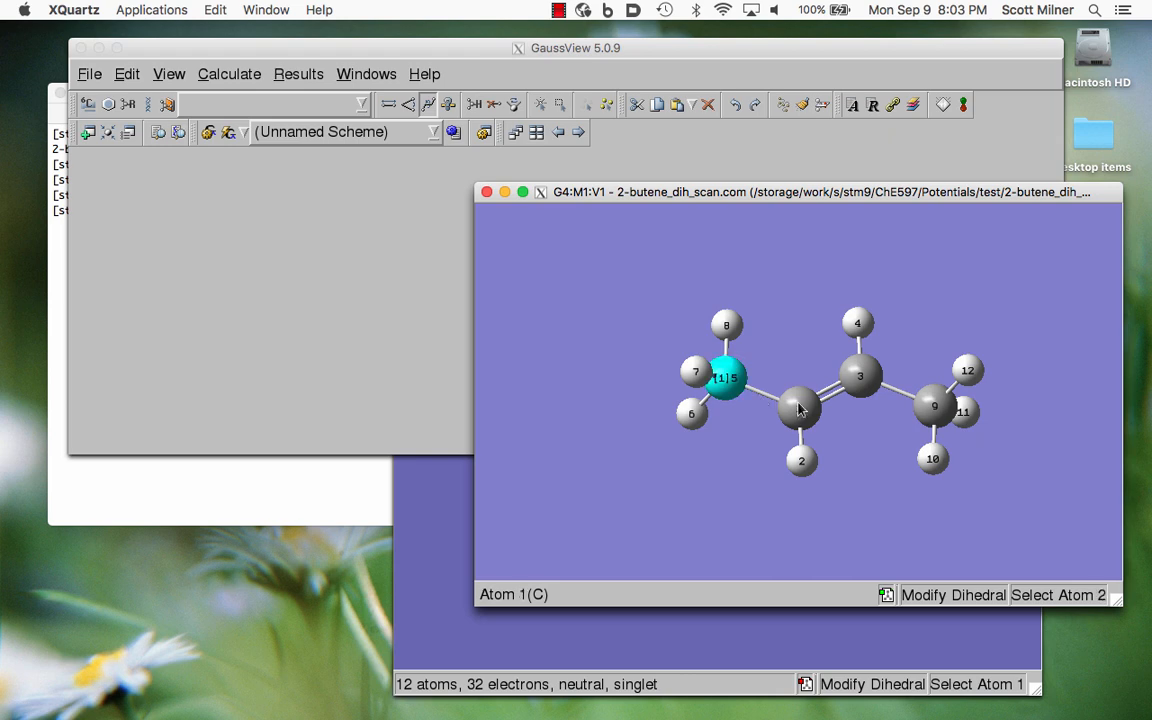
pyautogui.click(800, 410)
pyautogui.click(860, 376)
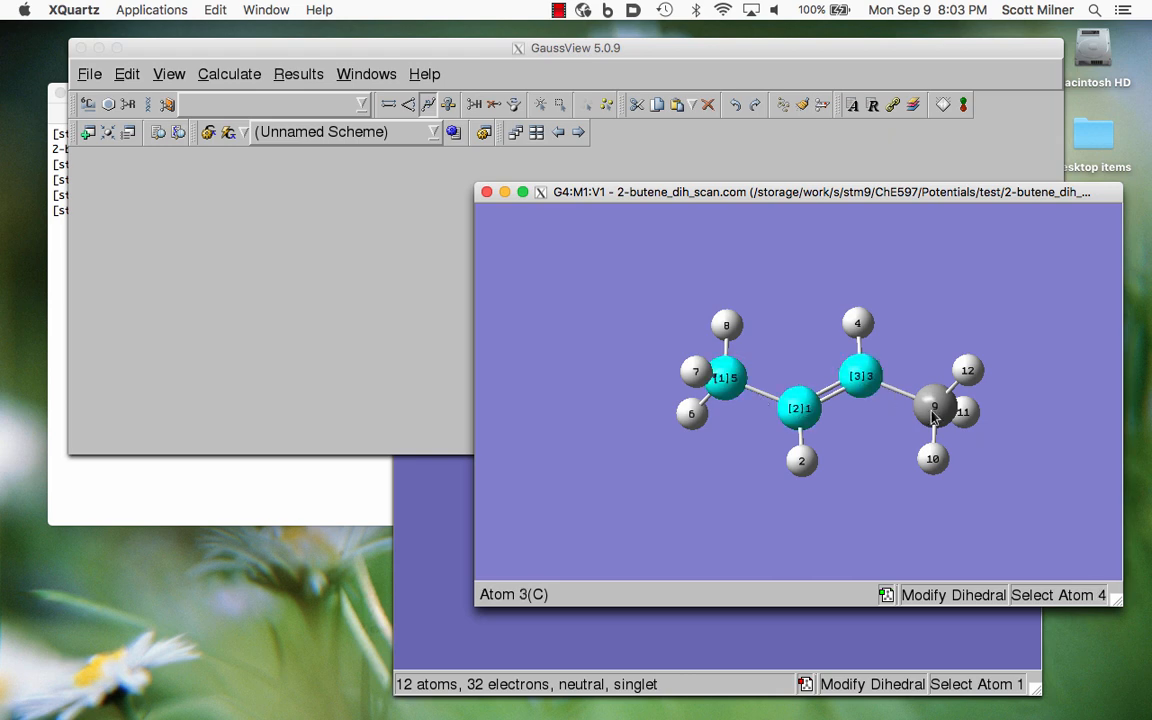
pyautogui.click(938, 412)
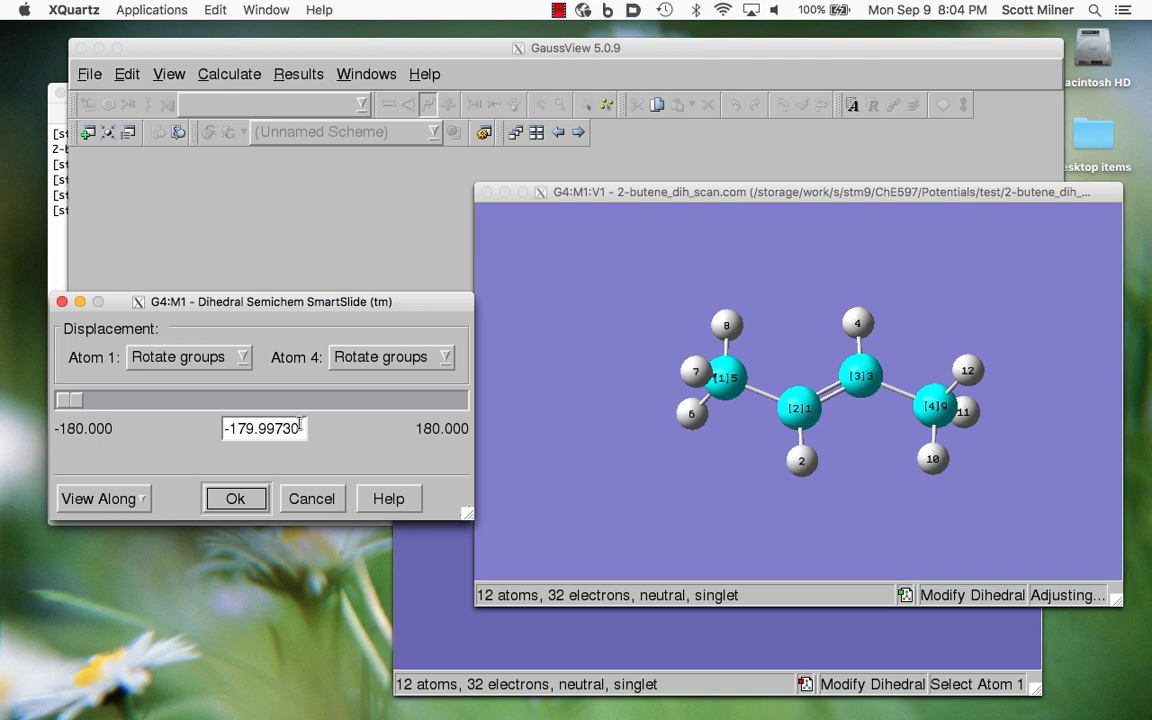
# Step: Set the selected carbon dihedral to -185 degrees, keeping Rotate groups for both end atoms, and inspect the twisted molecule
pyautogui.click(219, 360)
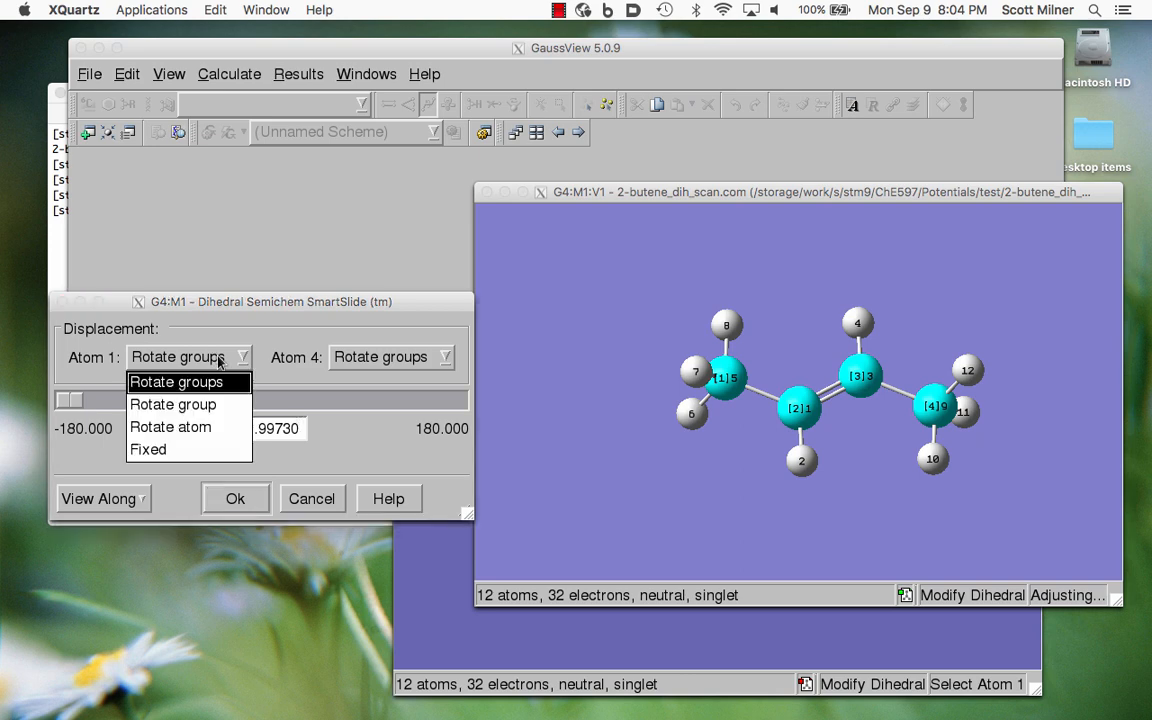
pyautogui.click(357, 369)
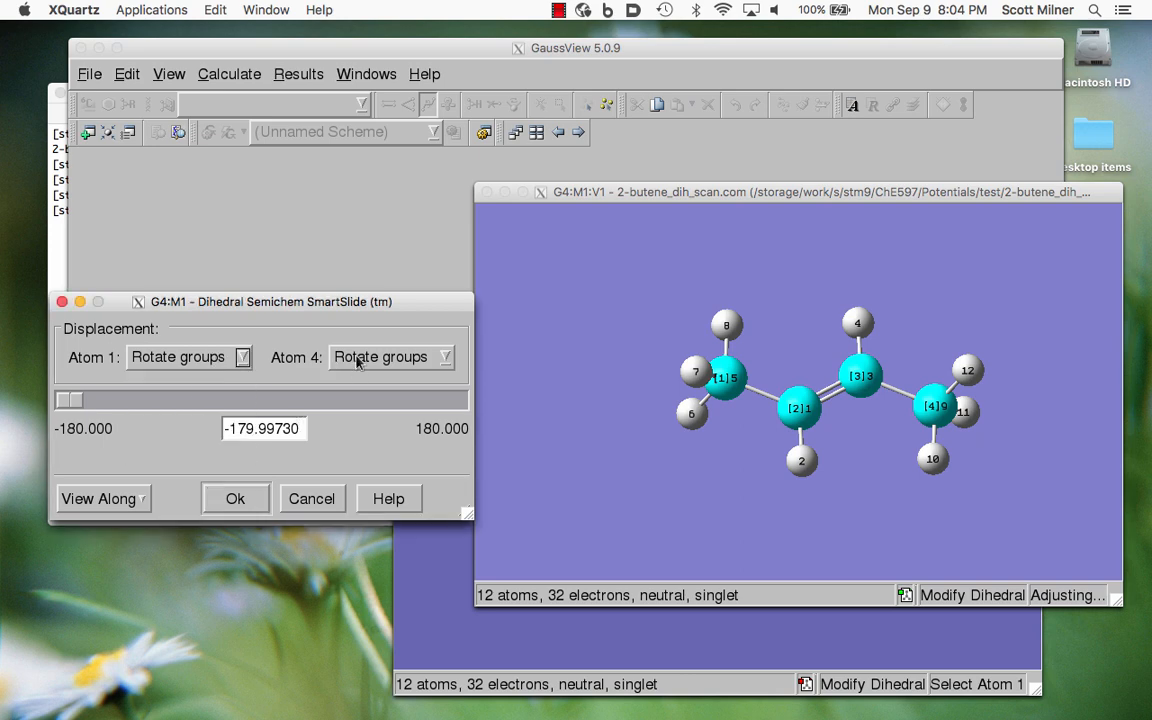
pyautogui.click(357, 362)
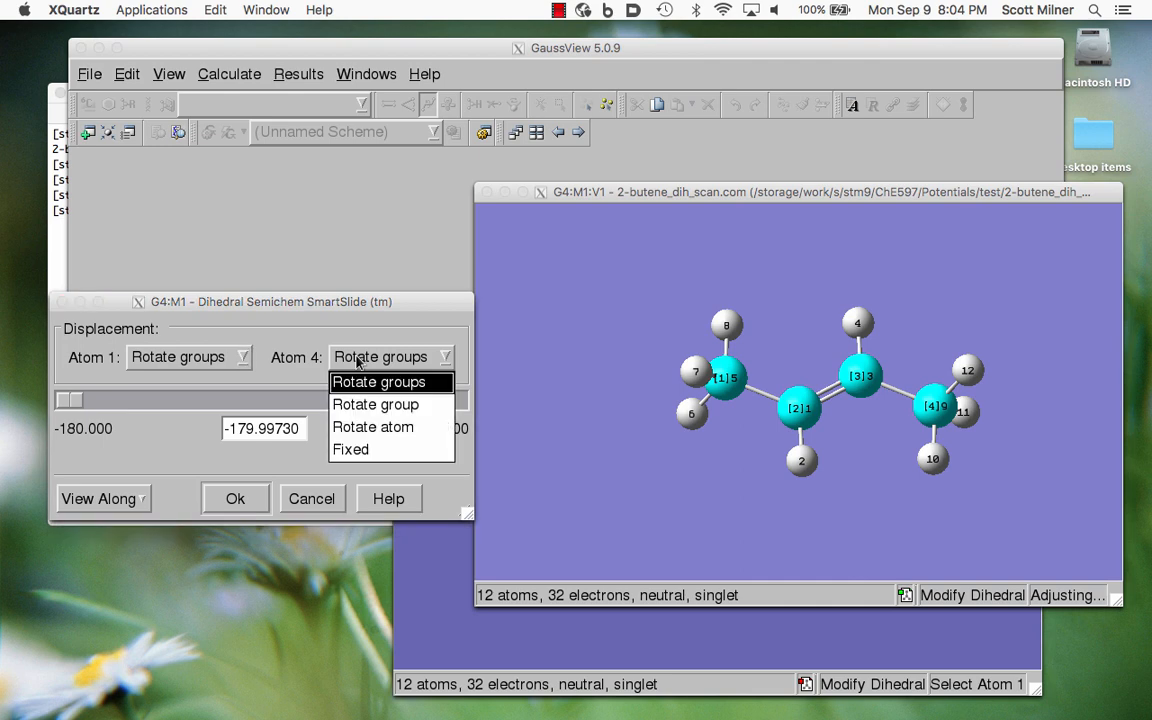
pyautogui.click(357, 362)
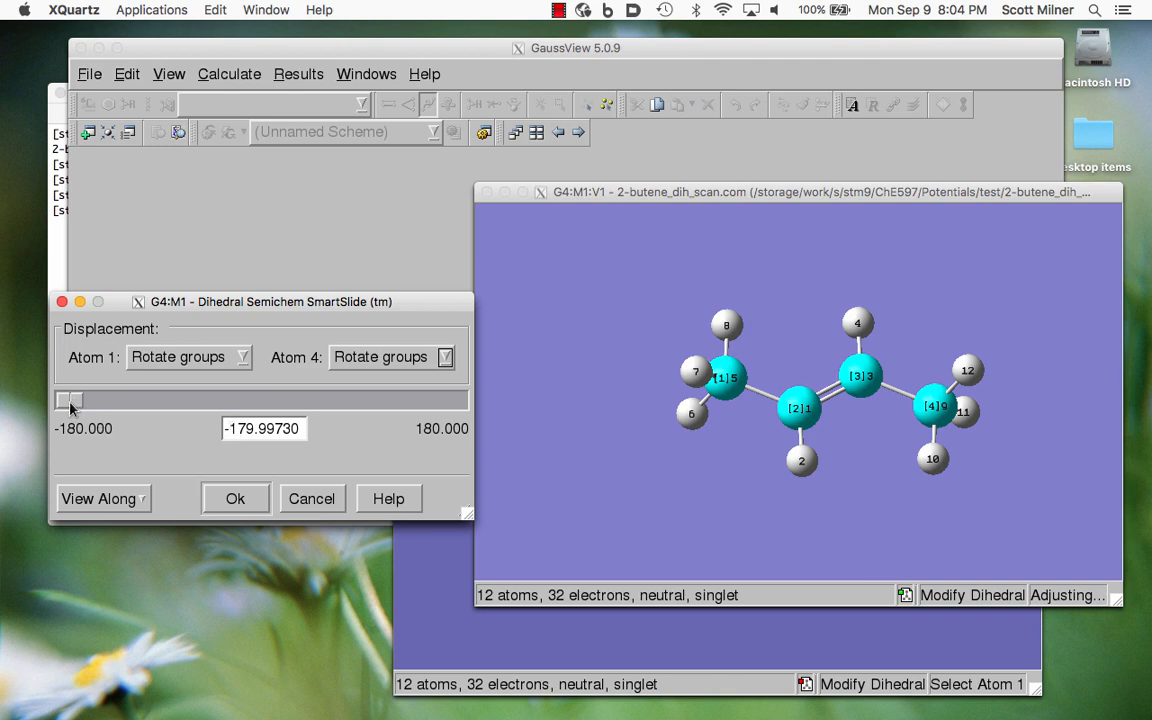
pyautogui.moveTo(95, 401); pyautogui.dragTo(60, 402)
pyautogui.moveTo(238, 428); pyautogui.dragTo(253, 428)
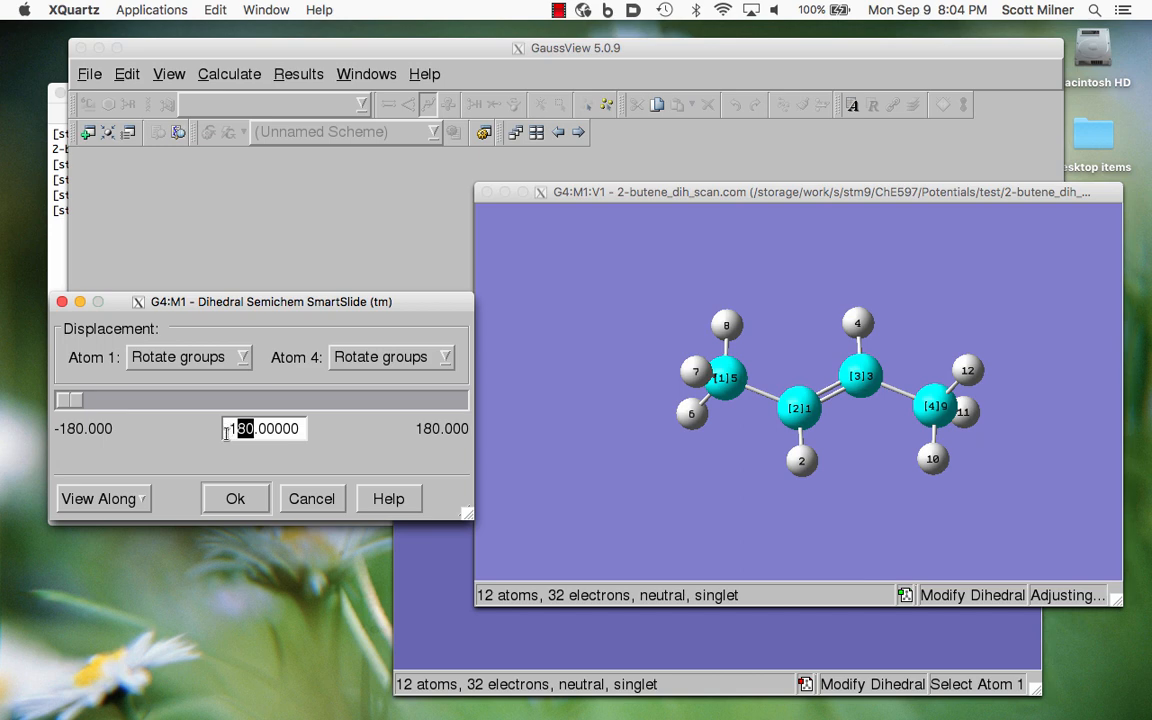
pyautogui.write('85')
pyautogui.click(230, 499)
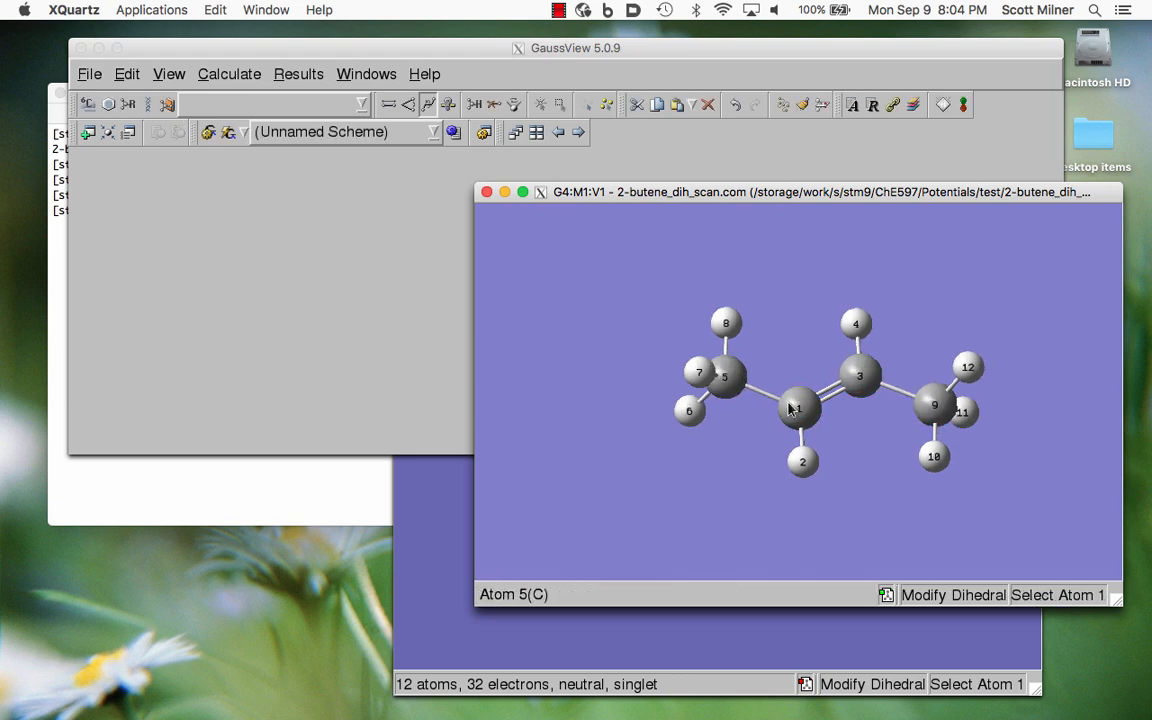
pyautogui.moveTo(791, 409); pyautogui.dragTo(742, 400)
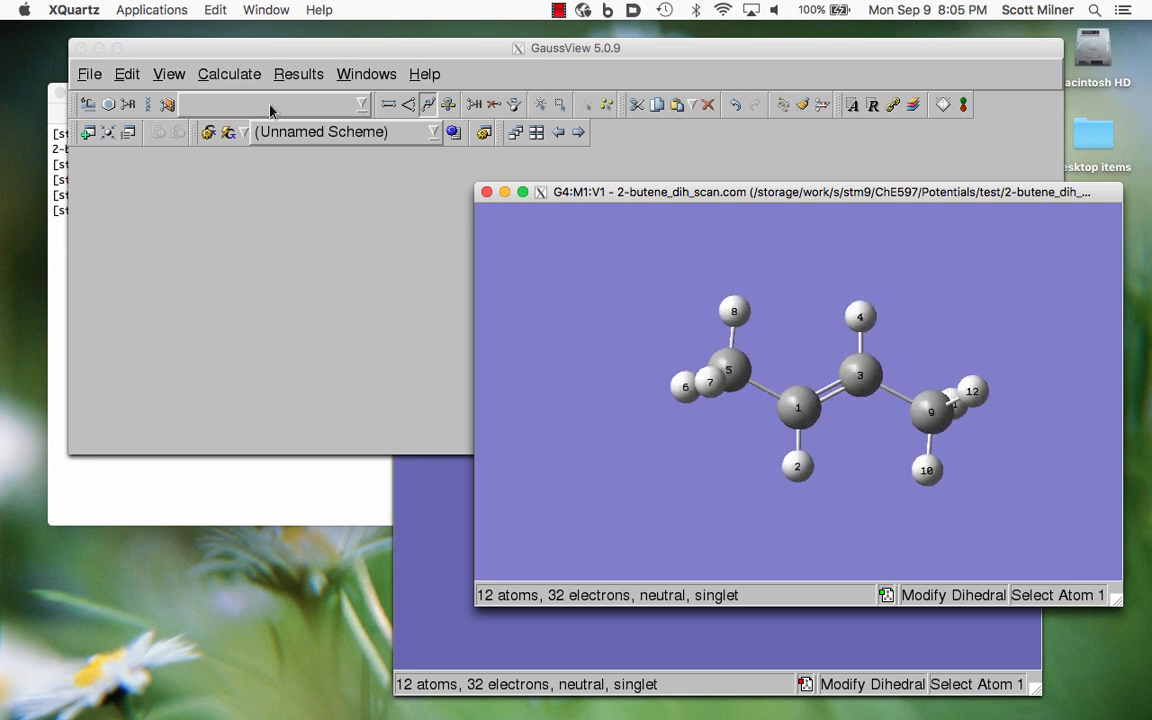
# Step: Open the Gaussian calculation setup for the twisted 2-butene molecule and review its scan job type
pyautogui.click(240, 48)
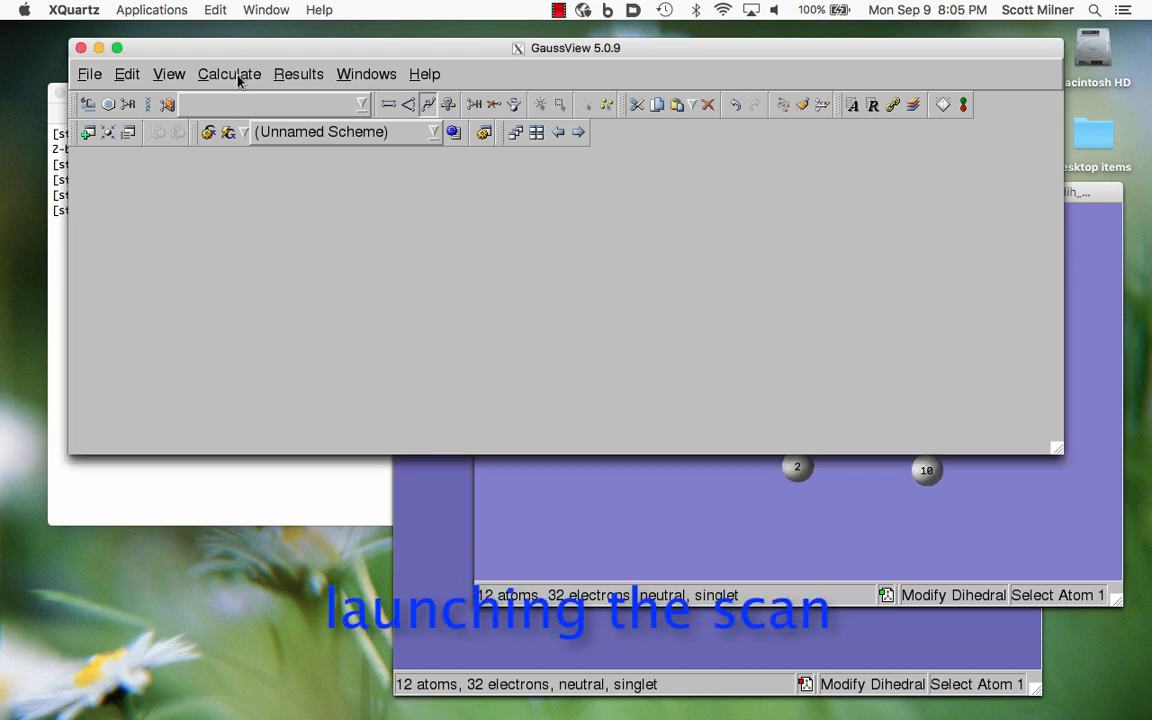
pyautogui.click(232, 75)
pyautogui.click(250, 104)
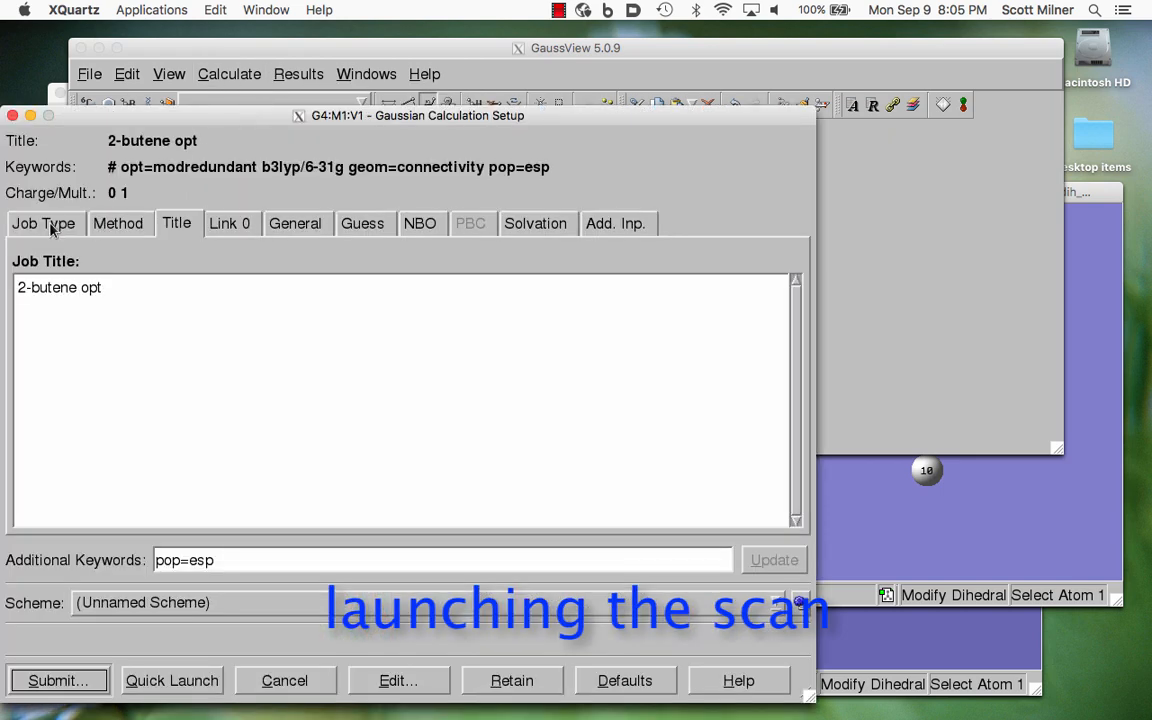
pyautogui.click(52, 229)
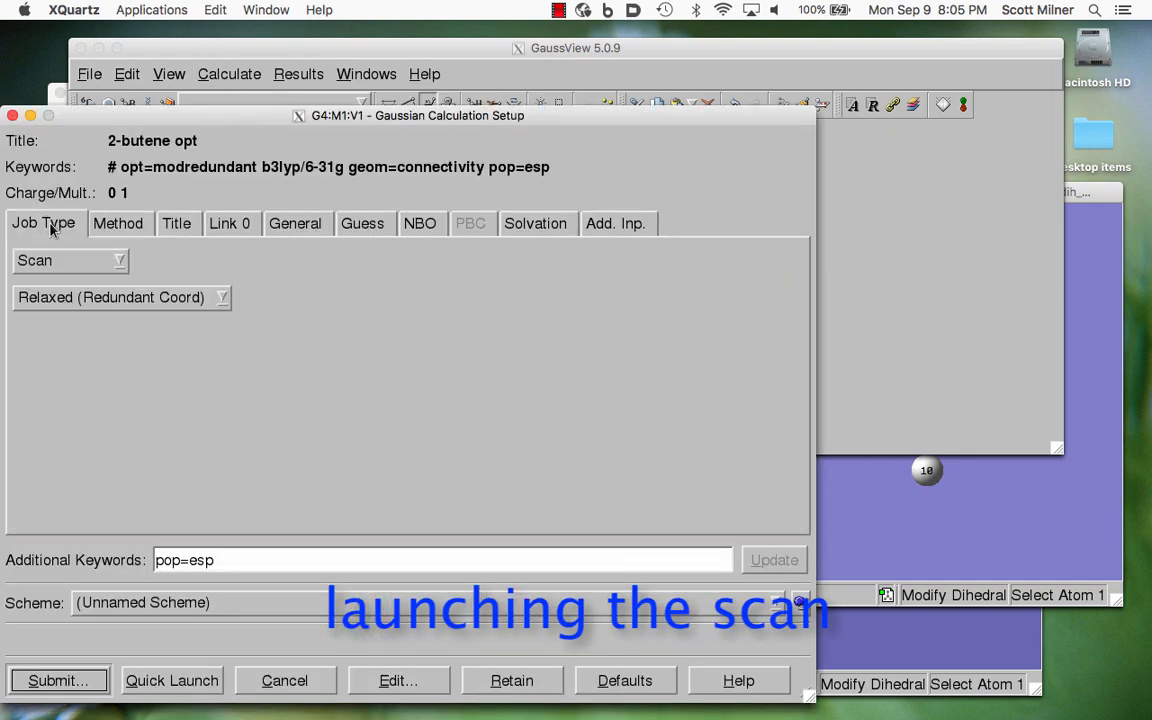
pyautogui.click(127, 226)
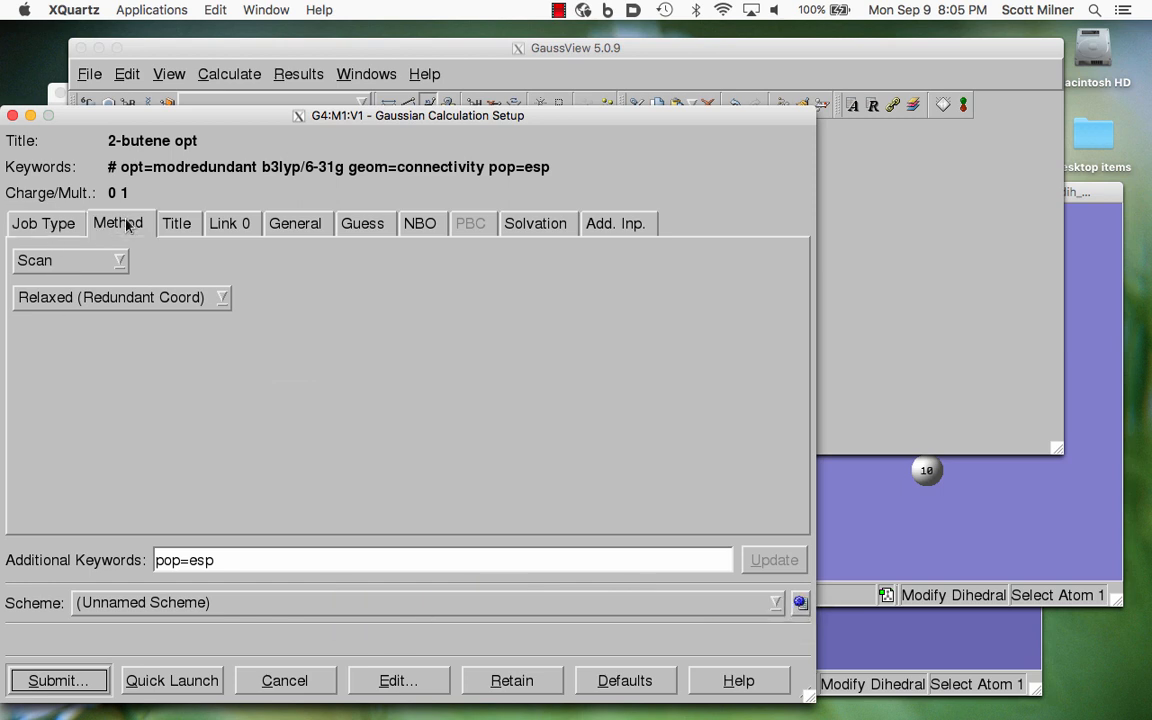
# Step: Change the job title to "2-butene relaxed dihedral scan" and remove the additional keyword pop=esp
pyautogui.click(179, 228)
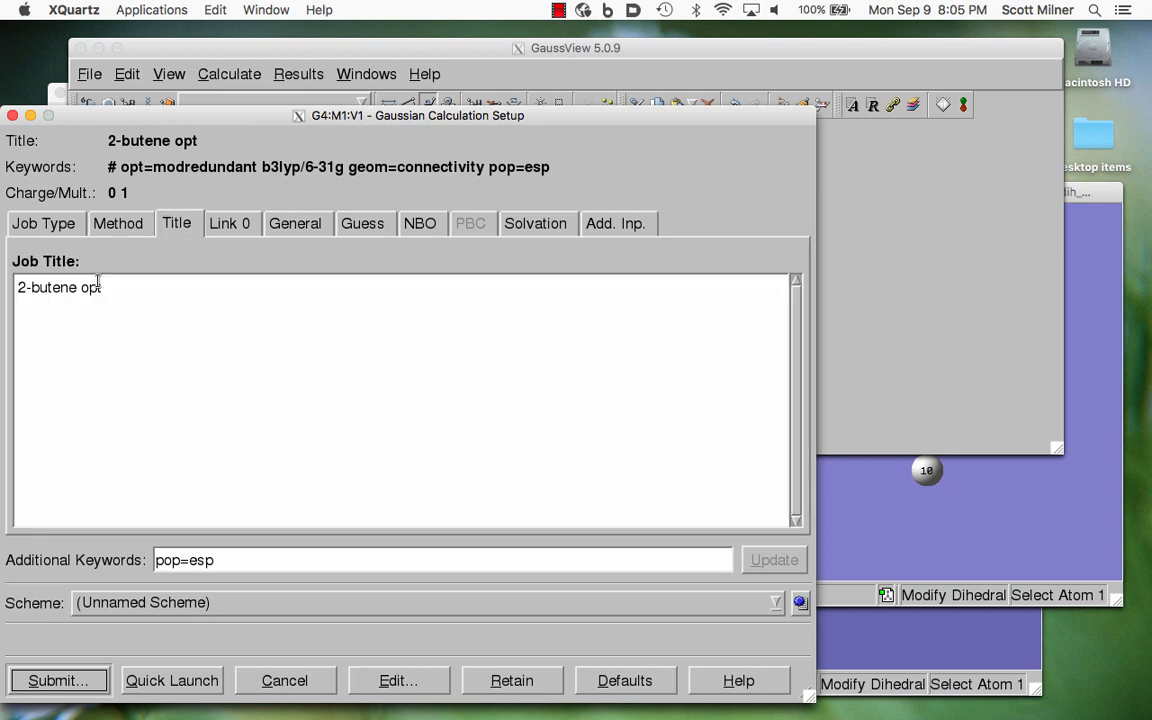
pyautogui.doubleClick(91, 287)
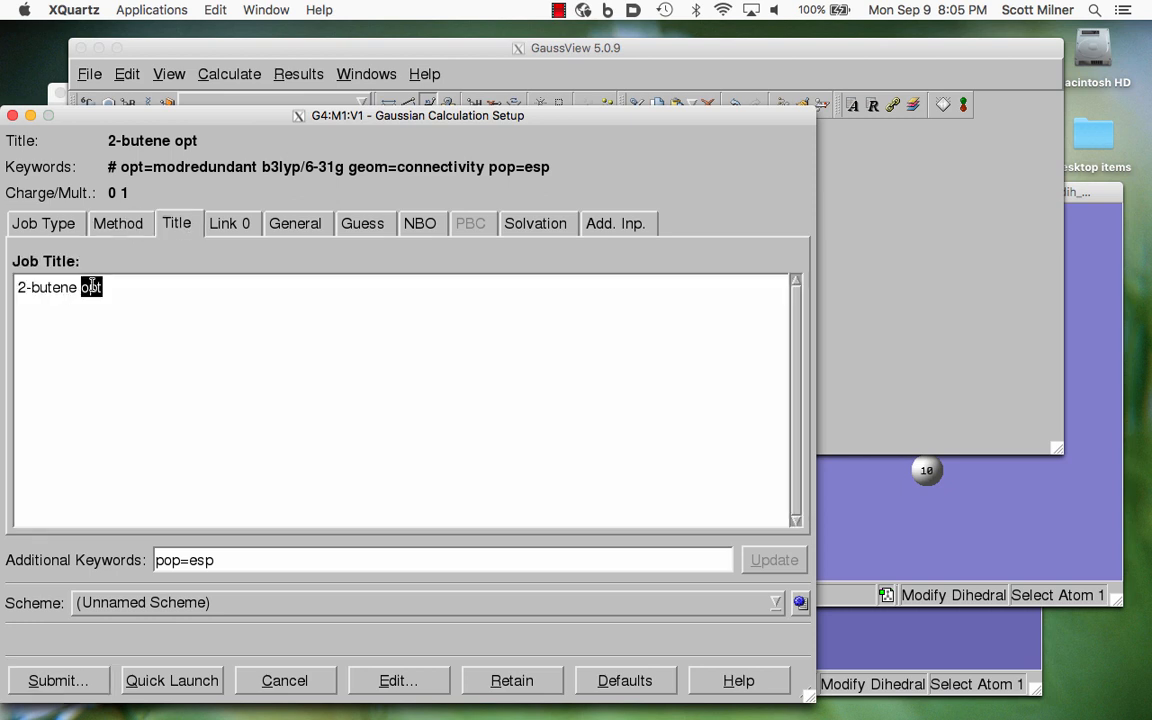
pyautogui.write('relax')
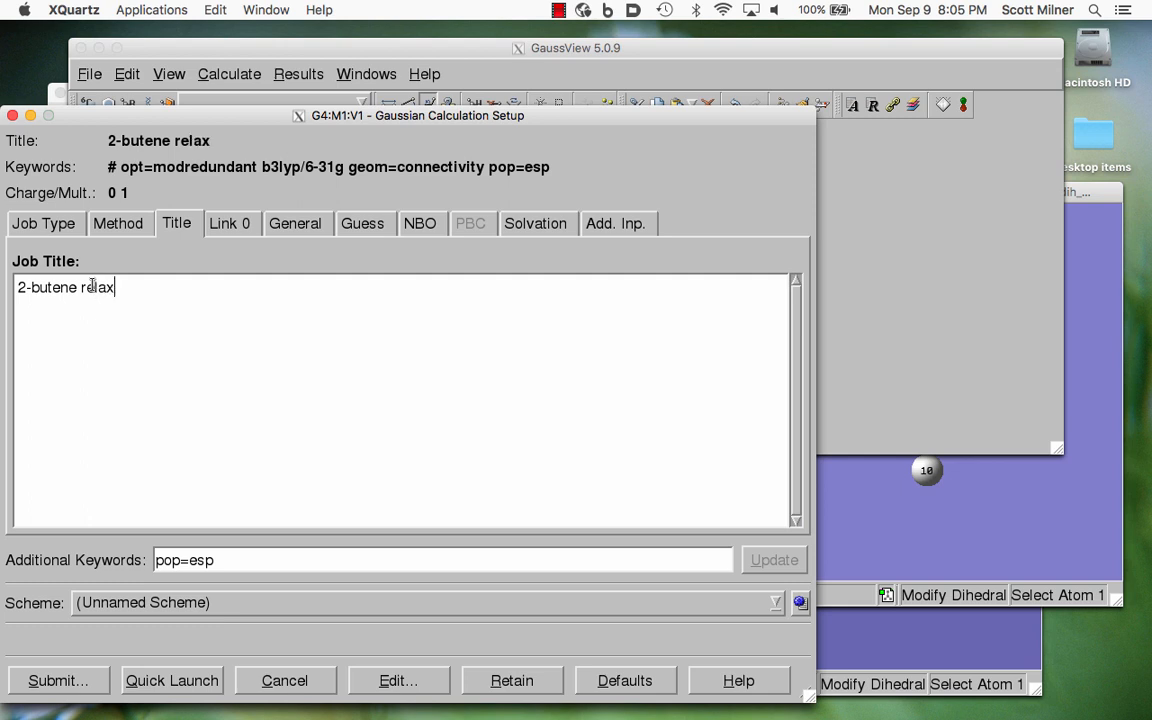
pyautogui.write('ed dihe')
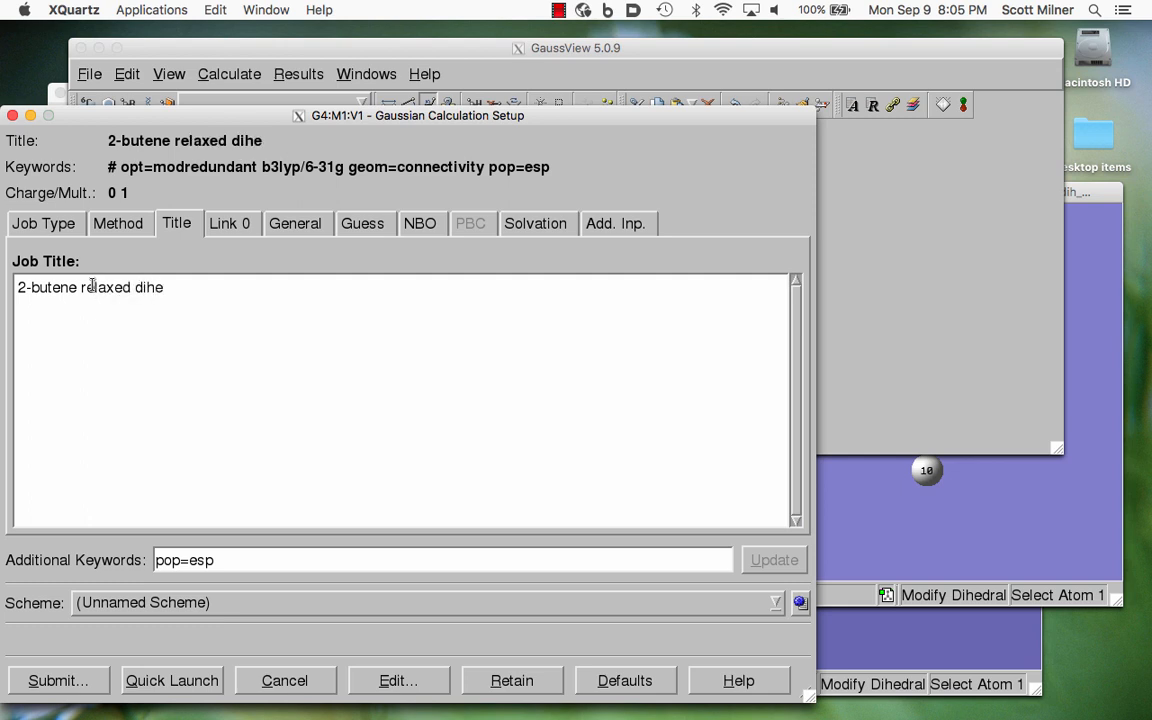
pyautogui.write('dra')
pyautogui.press('BackSpace')
pyautogui.write('ral scan')
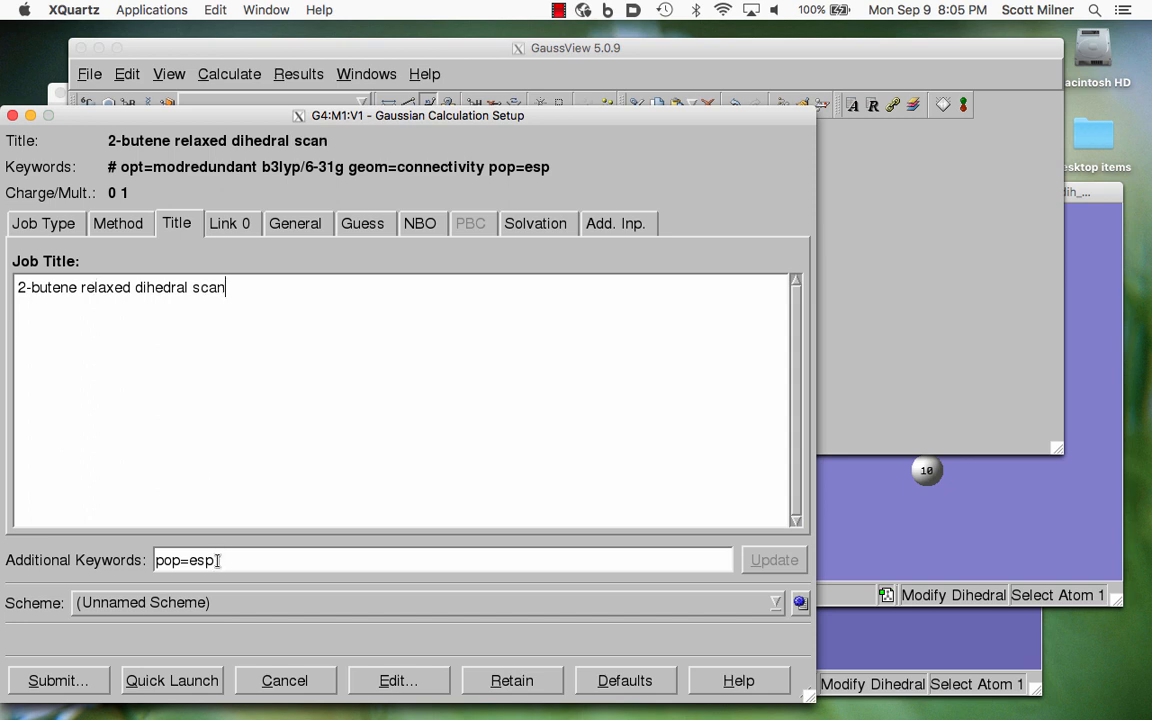
pyautogui.moveTo(217, 560); pyautogui.dragTo(154, 560)
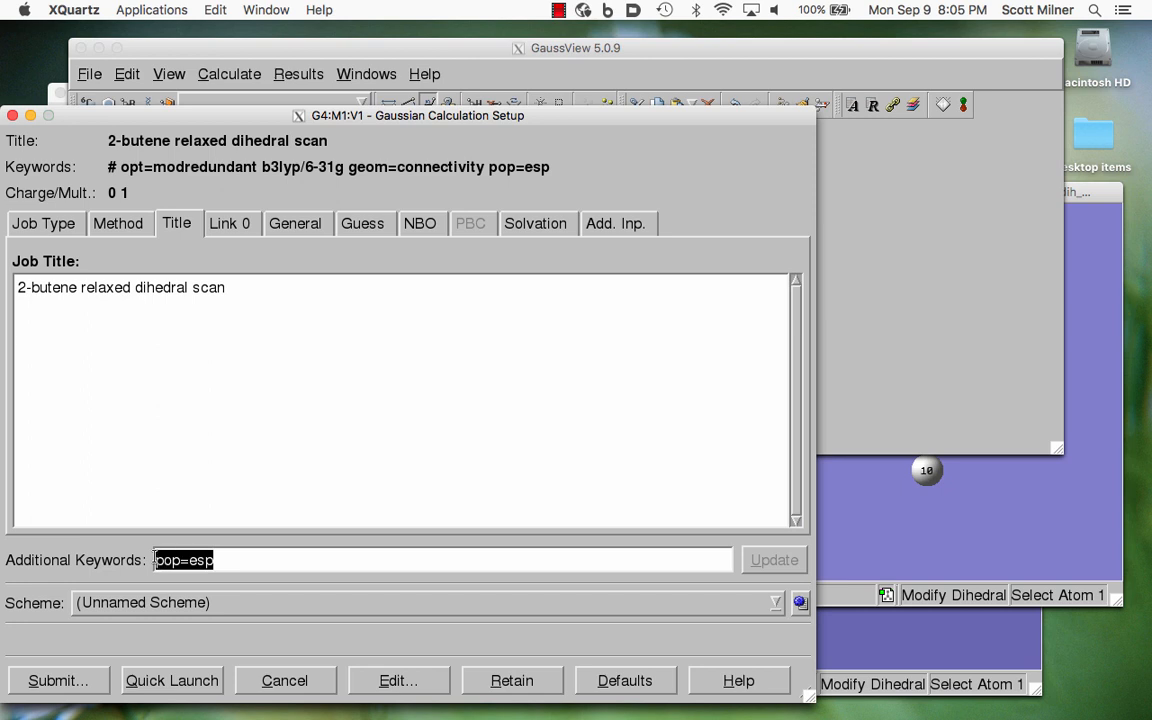
pyautogui.press('BackSpace')
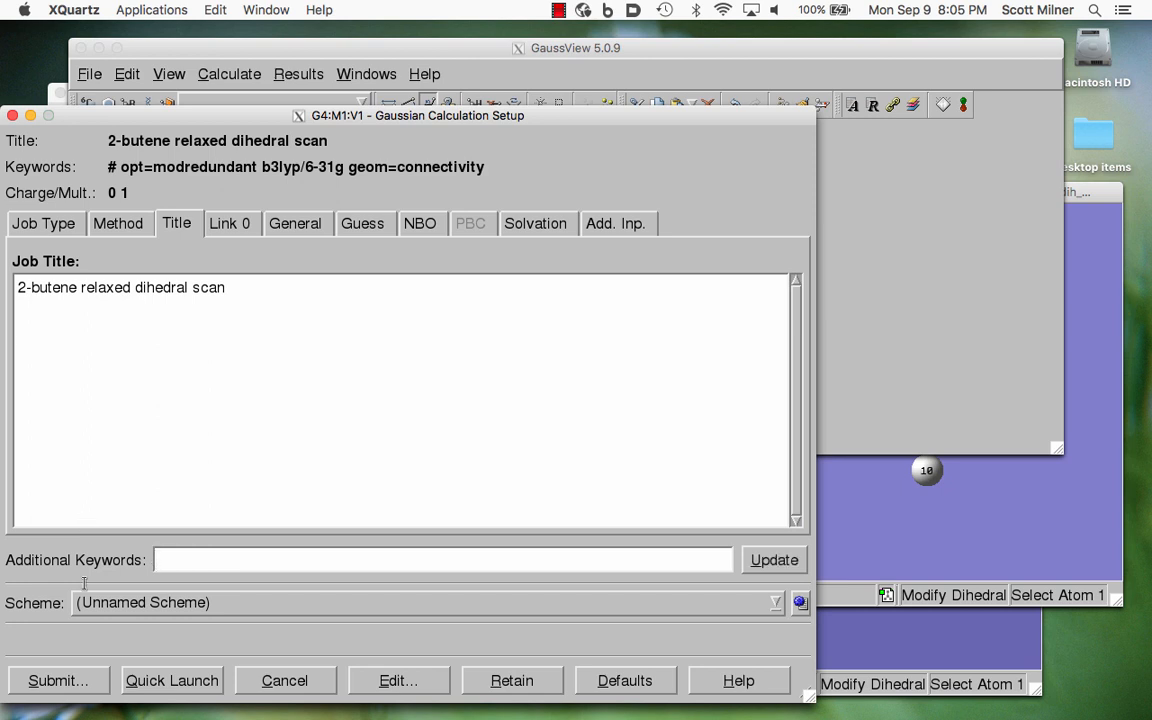
# Step: Save the input by overwriting 2-butene_dih_scan.com and submit the job to Gaussian
pyautogui.click(72, 684)
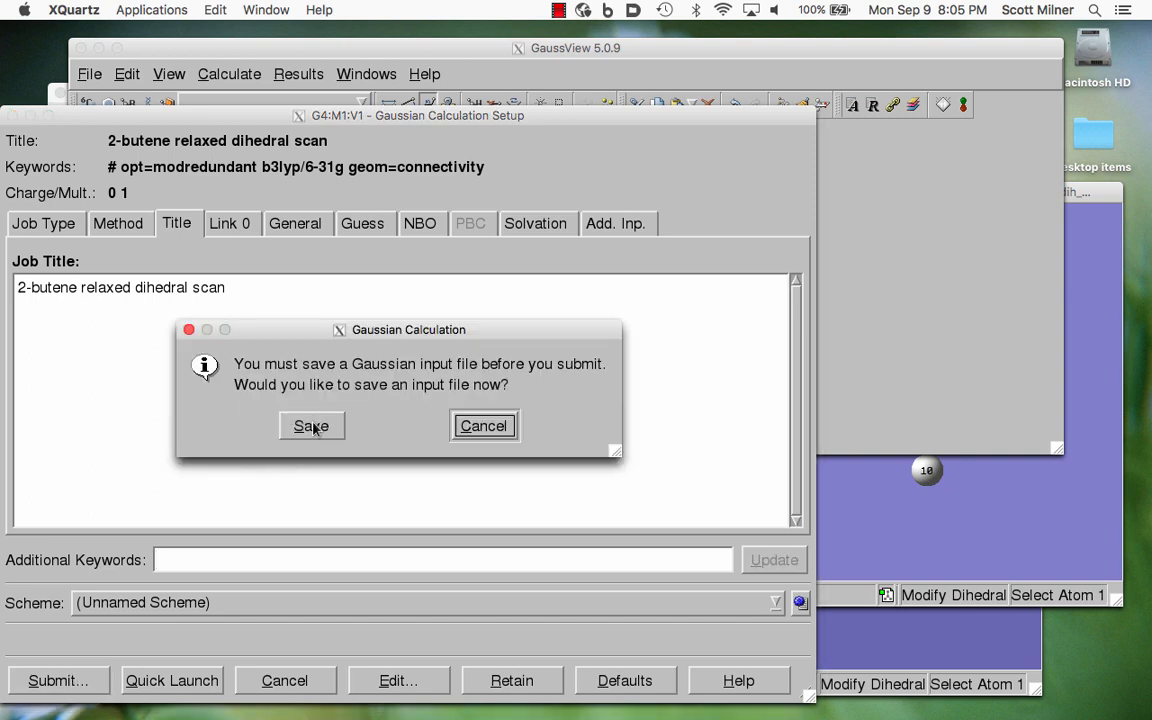
pyautogui.click(312, 427)
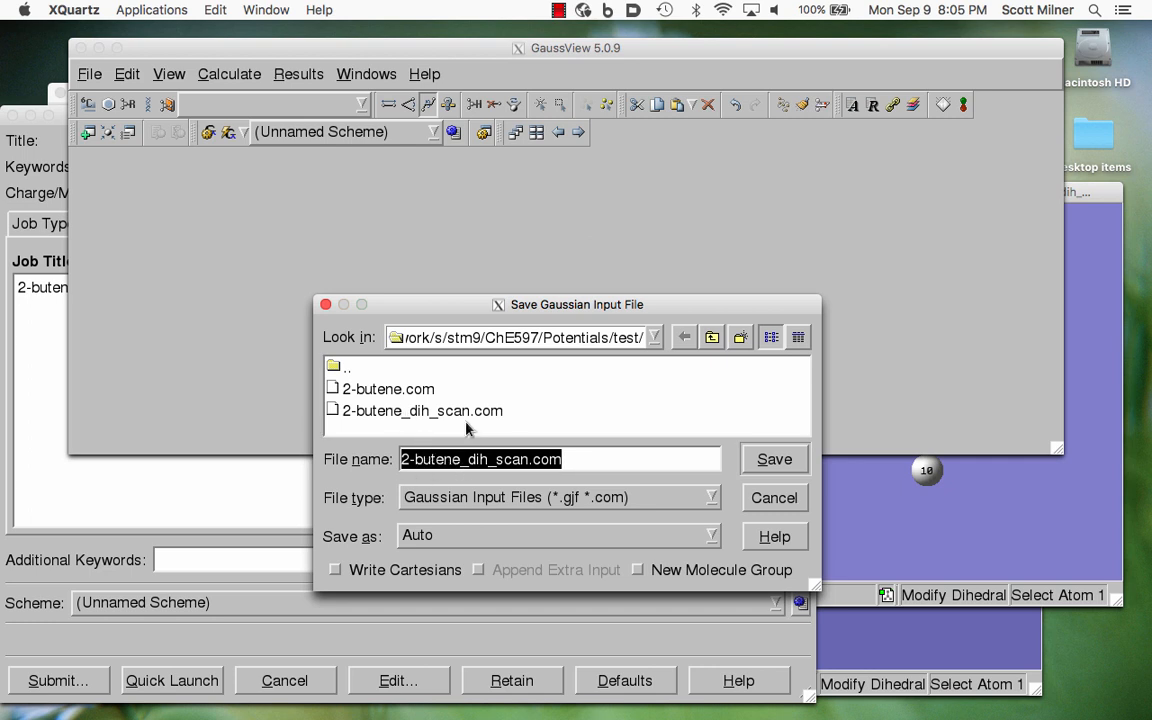
pyautogui.click(770, 459)
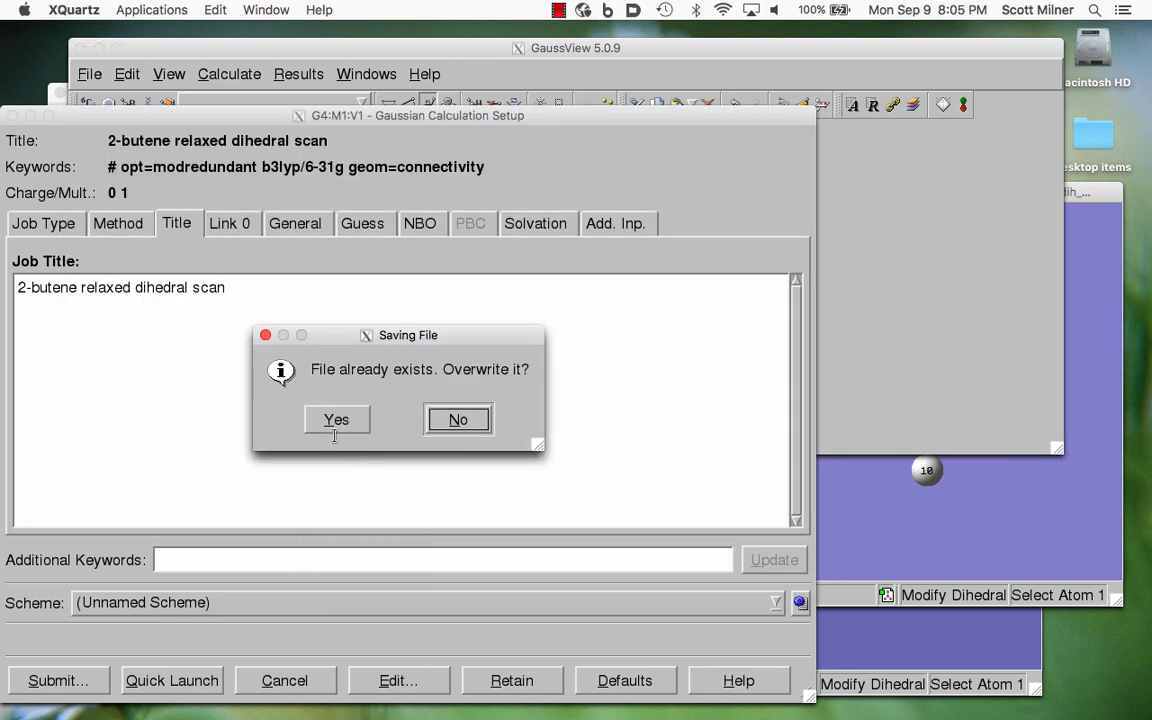
pyautogui.click(332, 420)
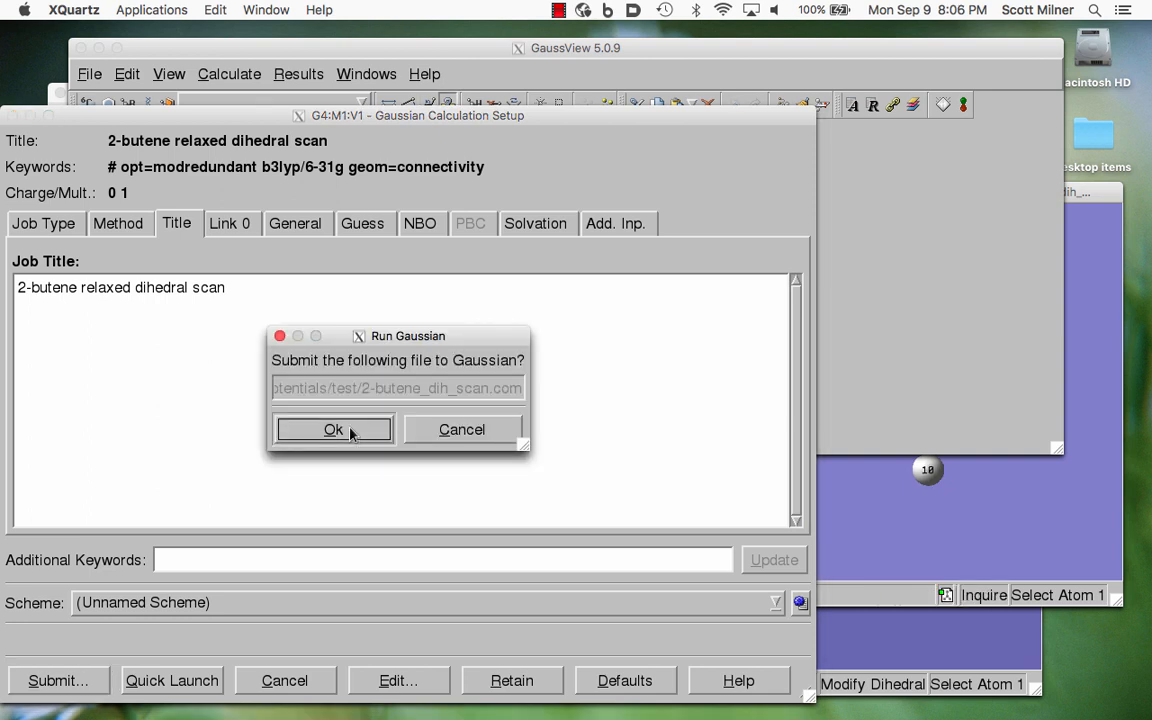
pyautogui.click(333, 429)
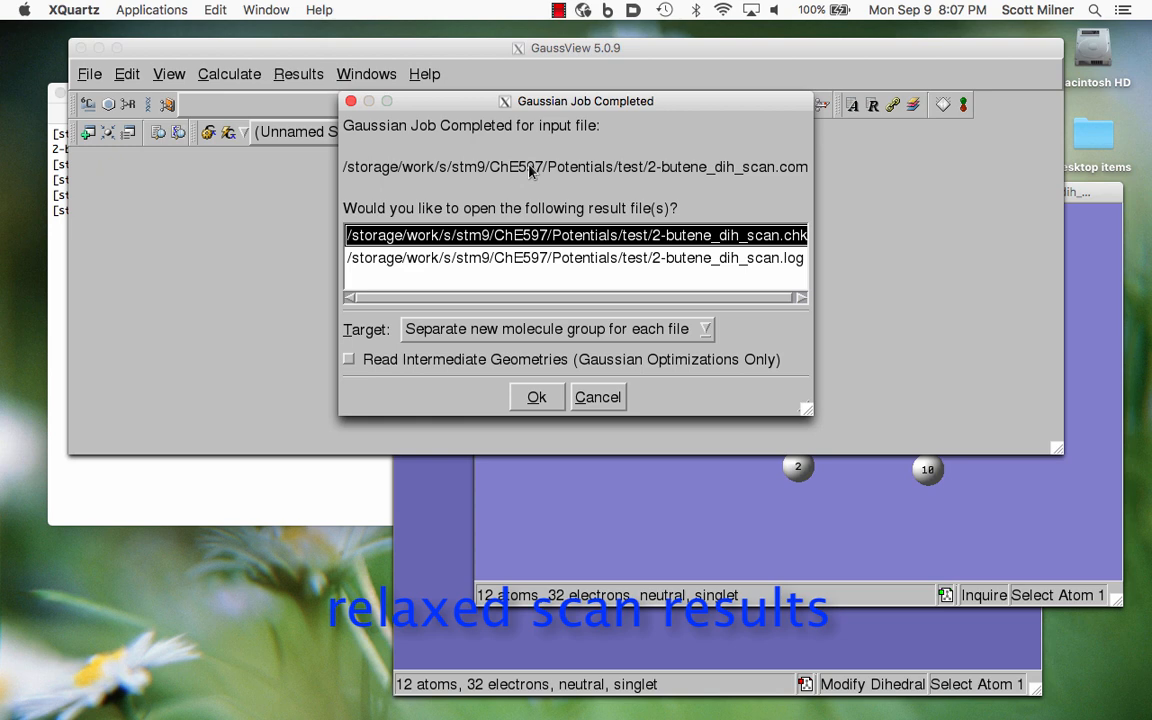
# Step: Open the 2-butene_dih_scan.log result file as a separate molecule group and step through its geometries from 1 to 11
pyautogui.click(545, 259)
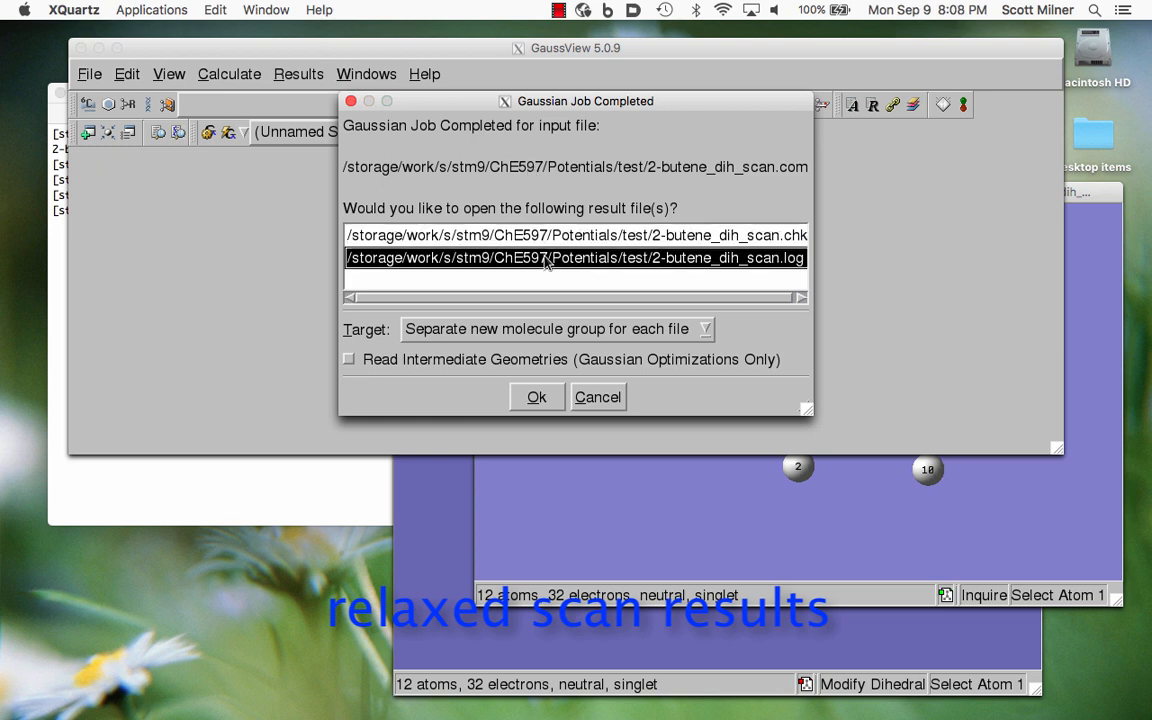
pyautogui.click(536, 398)
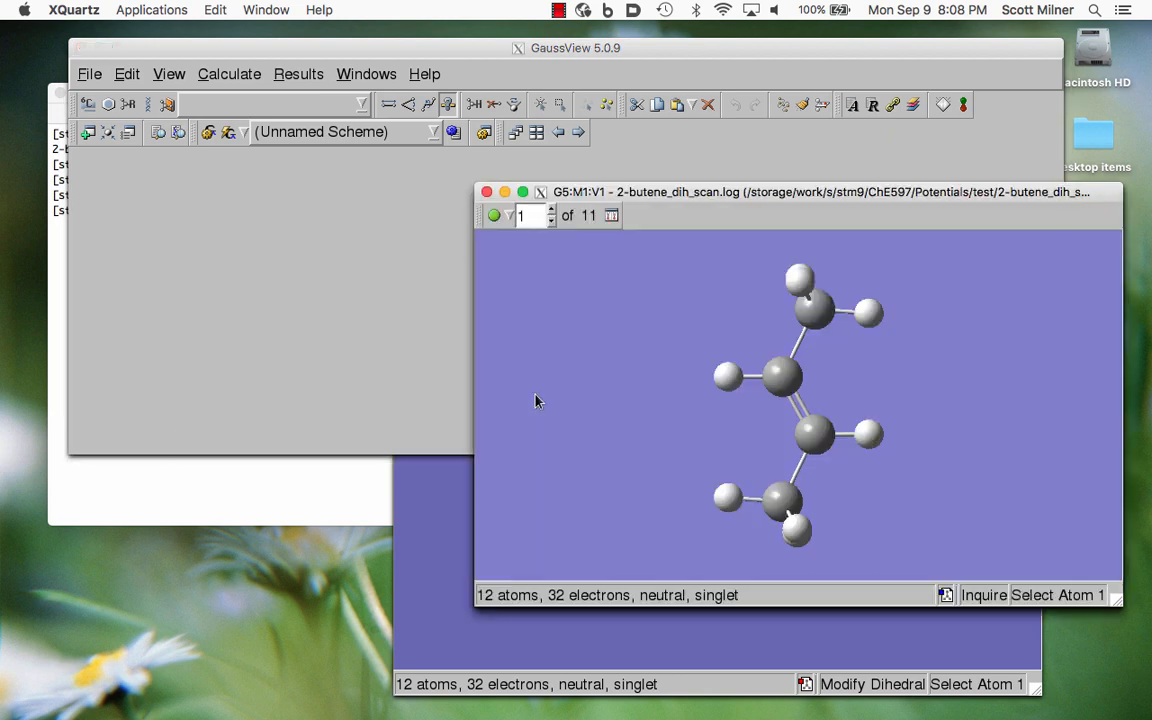
pyautogui.click(550, 210)
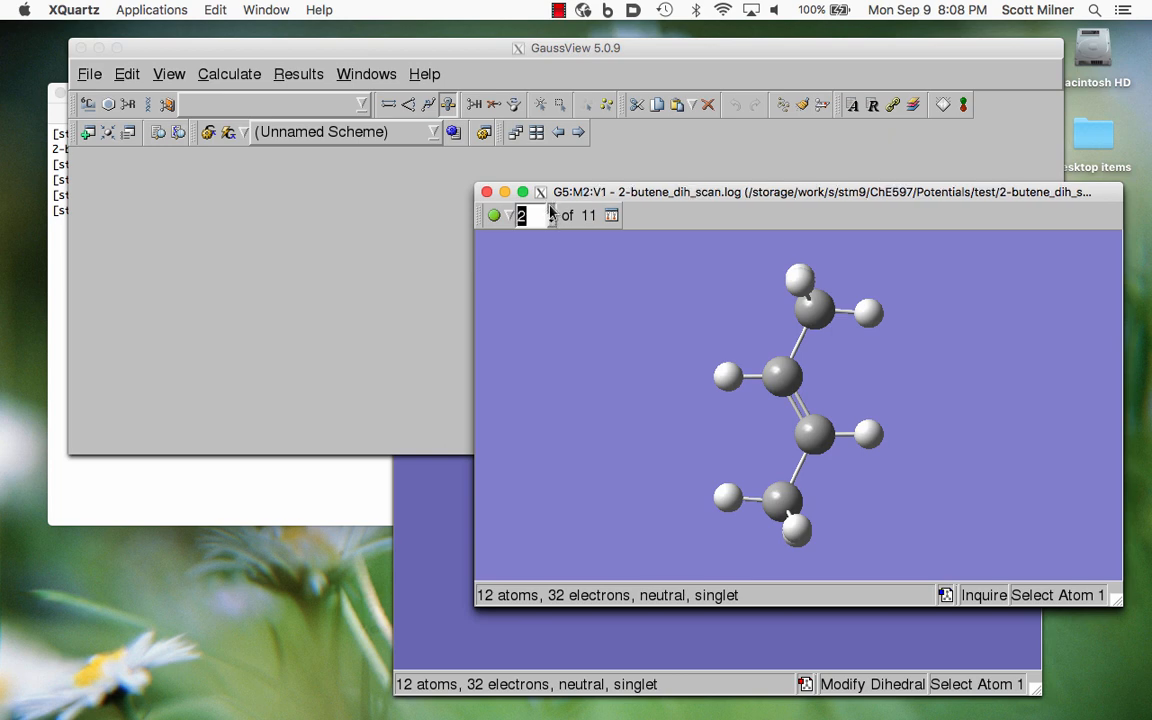
pyautogui.click(550, 210)
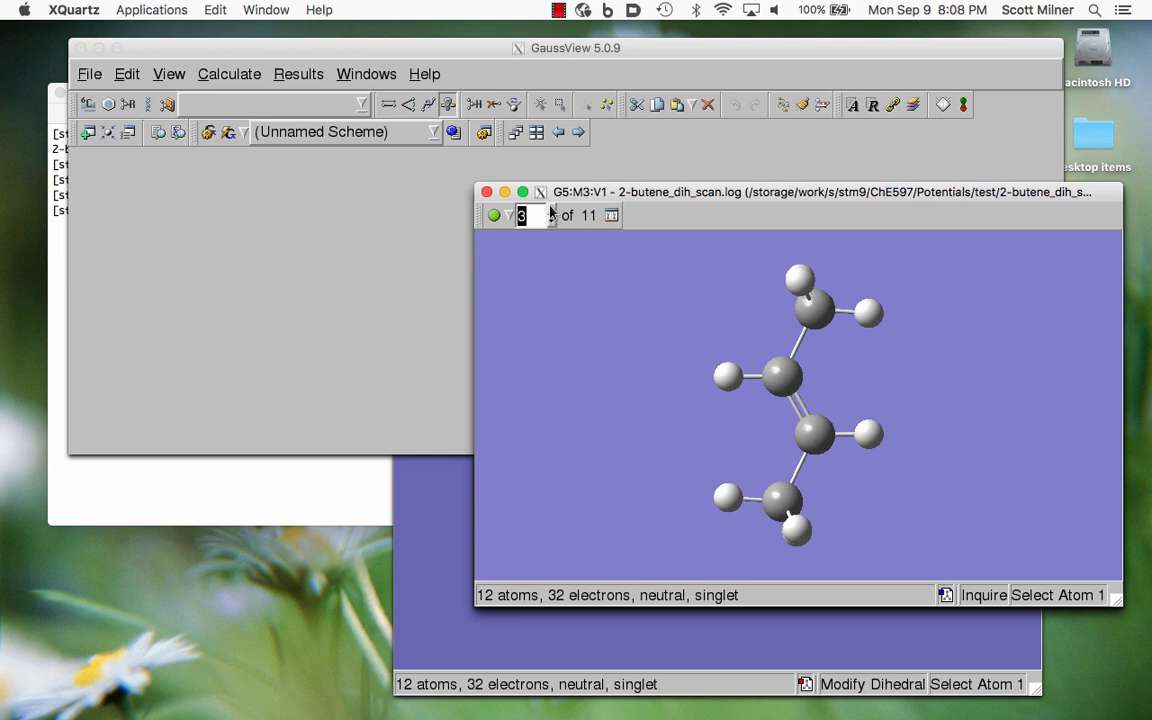
pyautogui.click(550, 210)
pyautogui.click(550, 210)
pyautogui.click(550, 210)
pyautogui.click(550, 210)
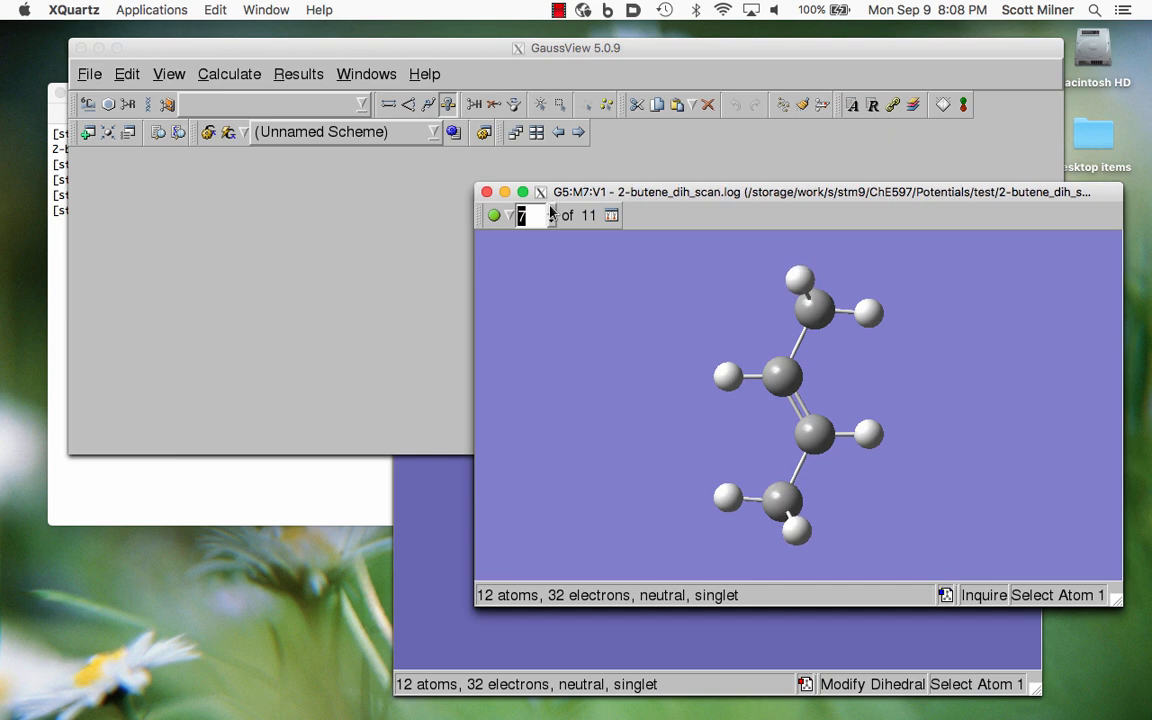
pyautogui.click(550, 210)
pyautogui.click(550, 210)
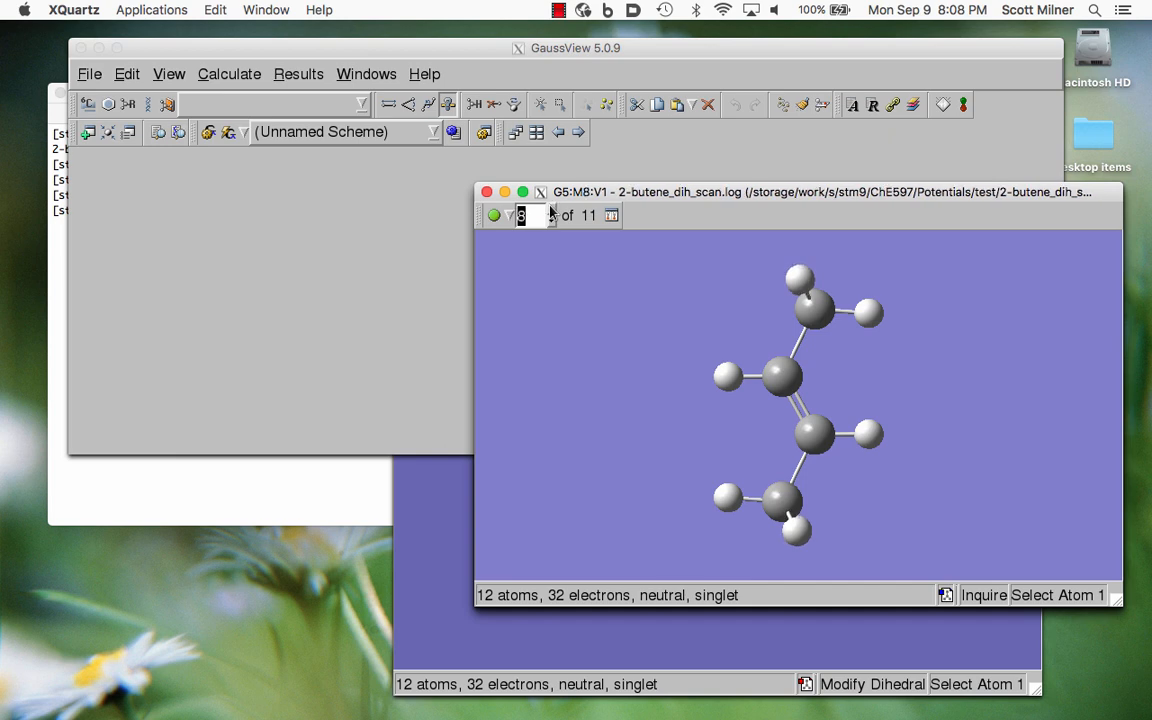
pyautogui.click(550, 210)
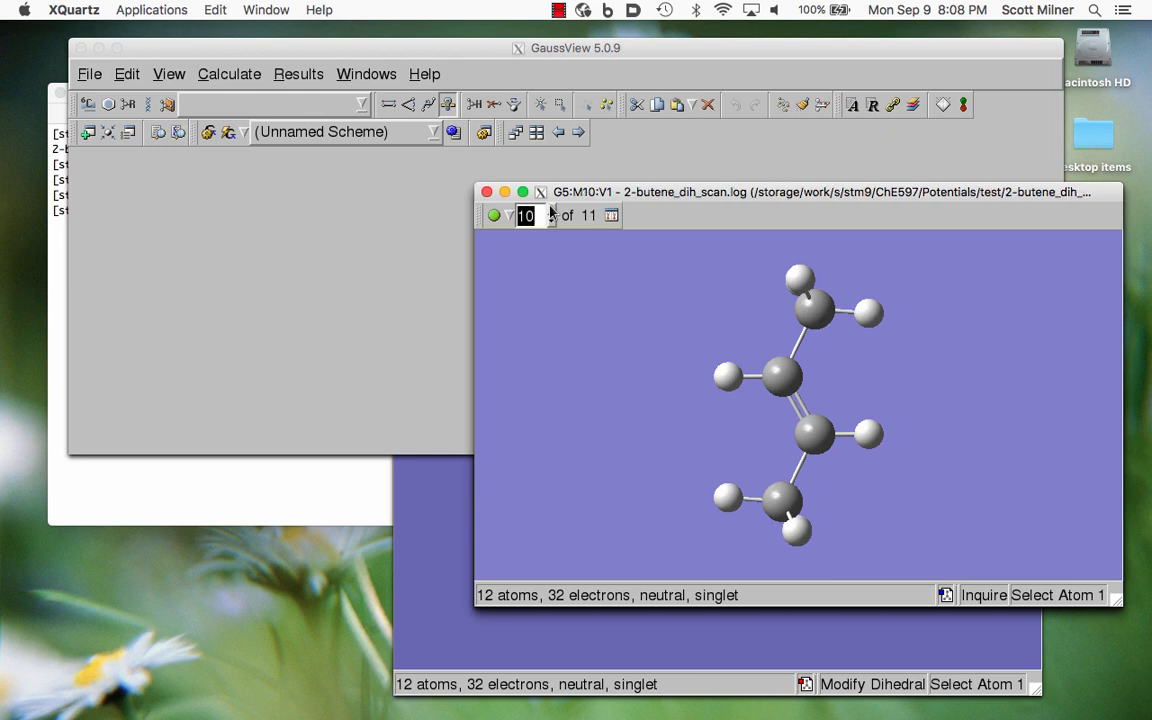
pyautogui.click(550, 210)
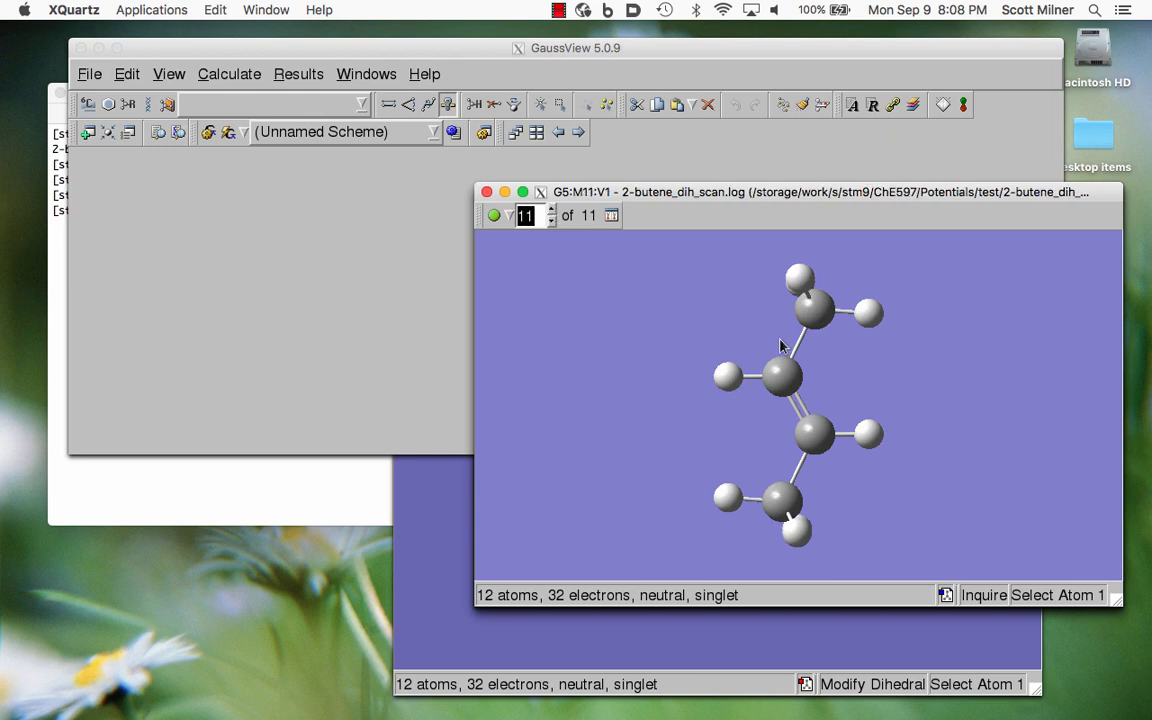
# Step: Examine the scan geometries along the central double bond, going back from geometry 11 and ending on geometry 1
pyautogui.moveTo(816, 305); pyautogui.dragTo(771, 408)
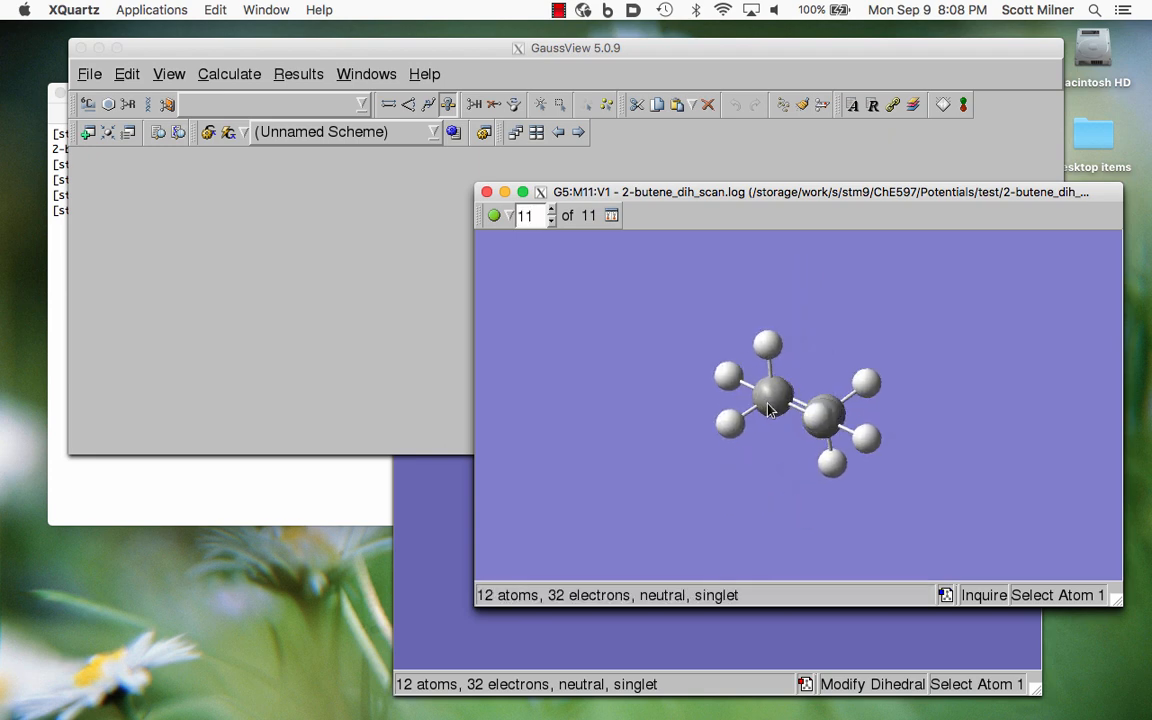
pyautogui.moveTo(696, 370)
pyautogui.mouseDown()
pyautogui.moveTo(670, 378)
pyautogui.moveTo(771, 410)
pyautogui.moveTo(694, 370)
pyautogui.mouseUp()
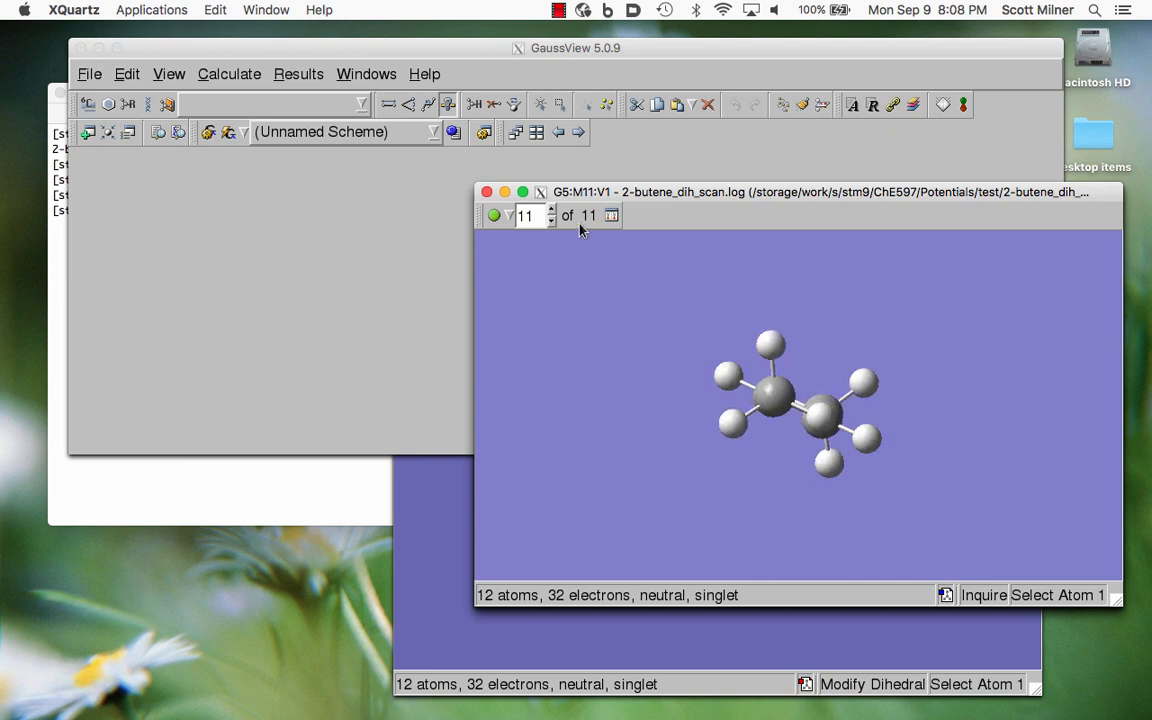
pyautogui.click(551, 224)
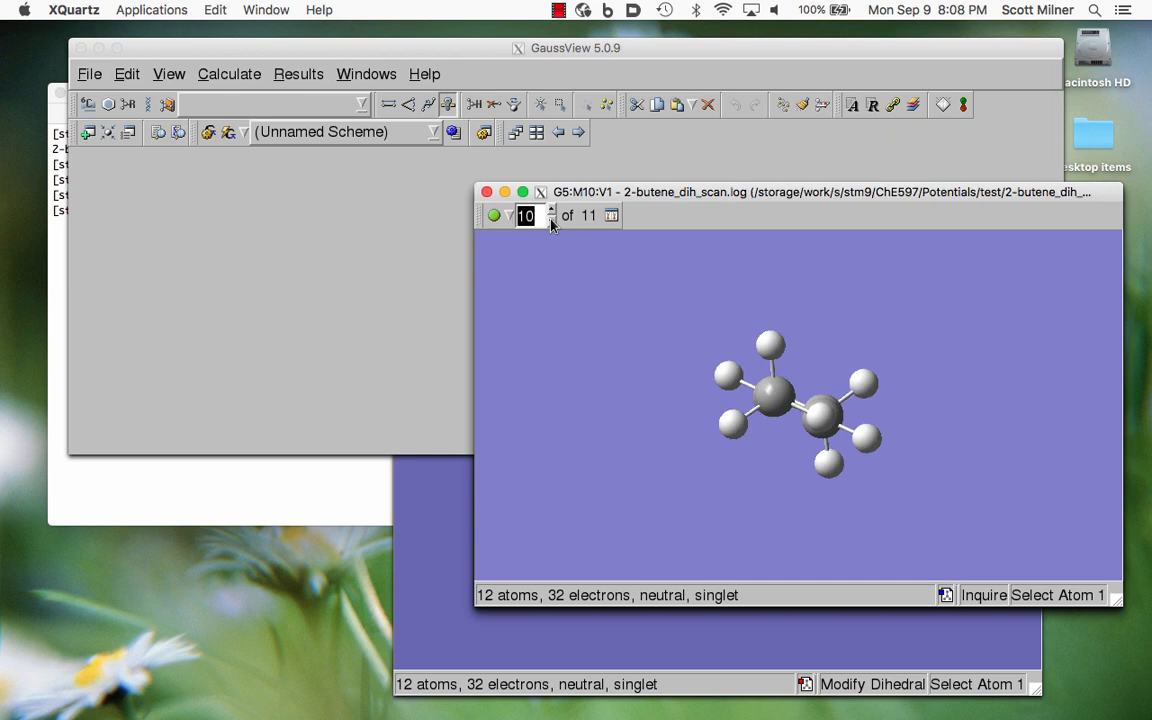
pyautogui.click(551, 224)
pyautogui.click(551, 224)
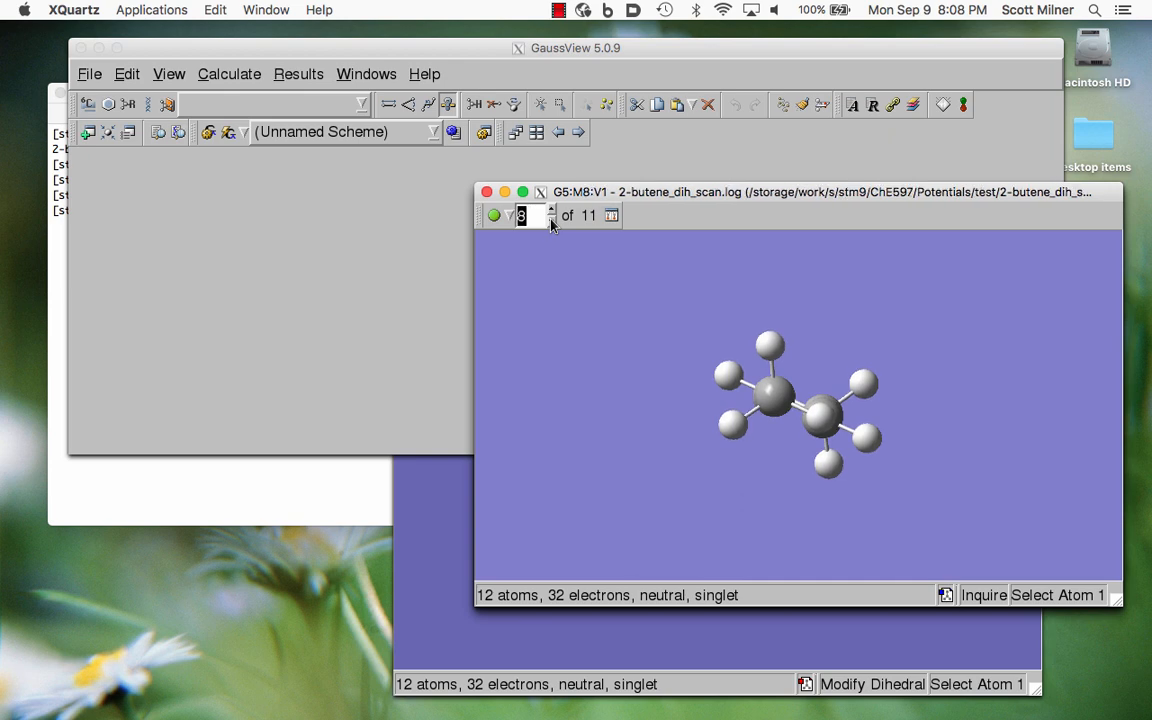
pyautogui.click(551, 224)
pyautogui.click(551, 224)
pyautogui.click(551, 224)
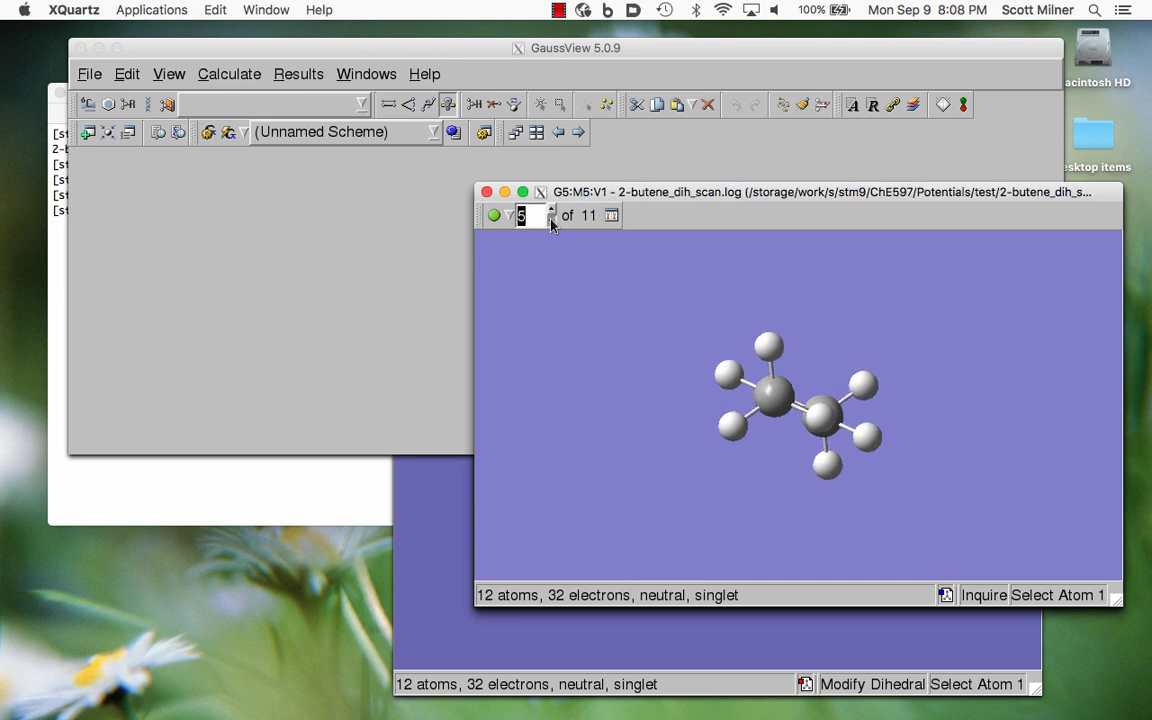
pyautogui.click(551, 224)
pyautogui.click(551, 224)
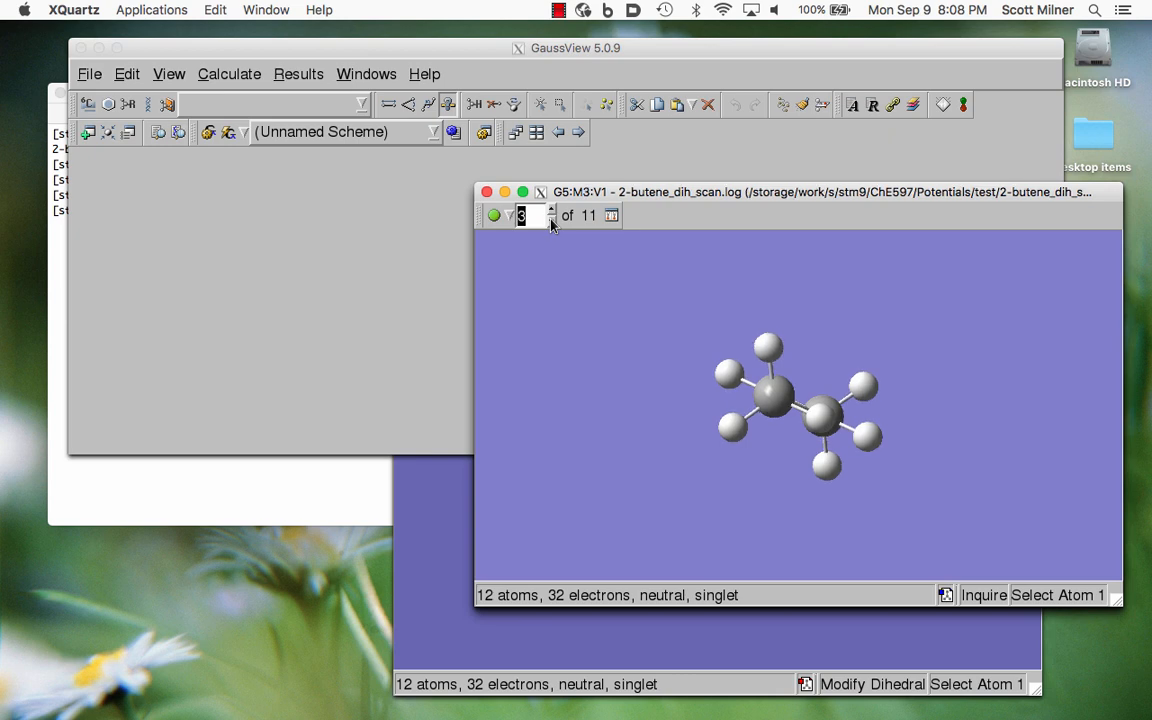
pyautogui.click(551, 224)
pyautogui.click(551, 224)
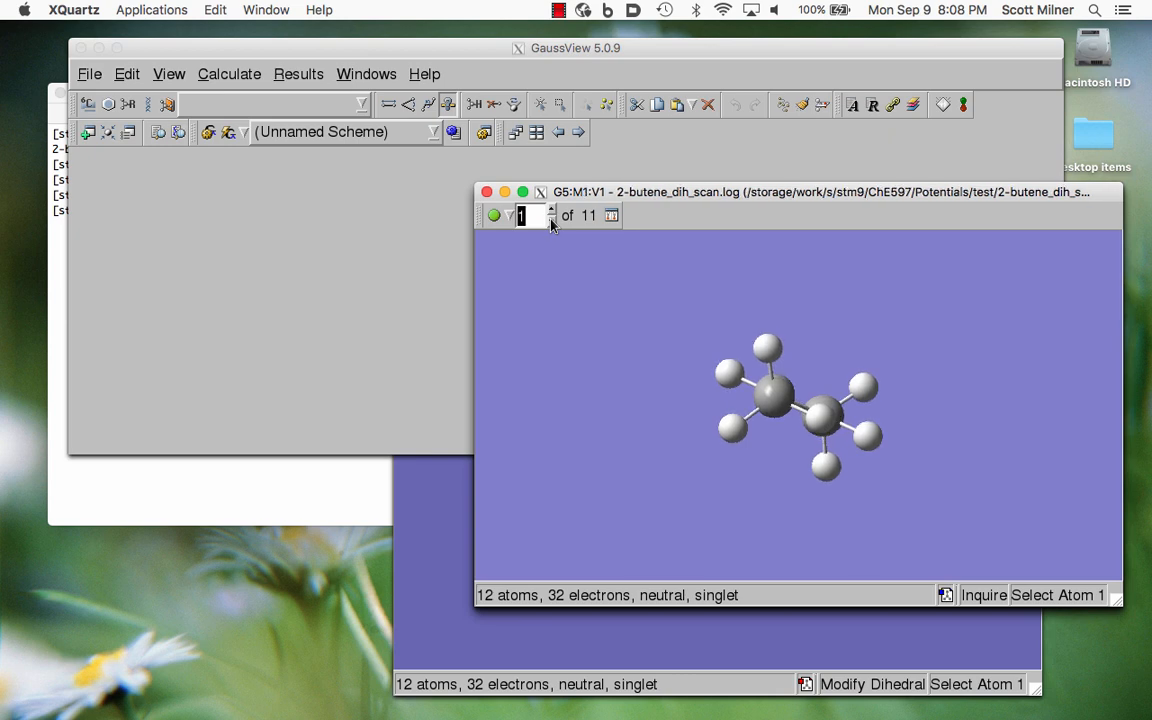
pyautogui.click(551, 224)
pyautogui.click(552, 213)
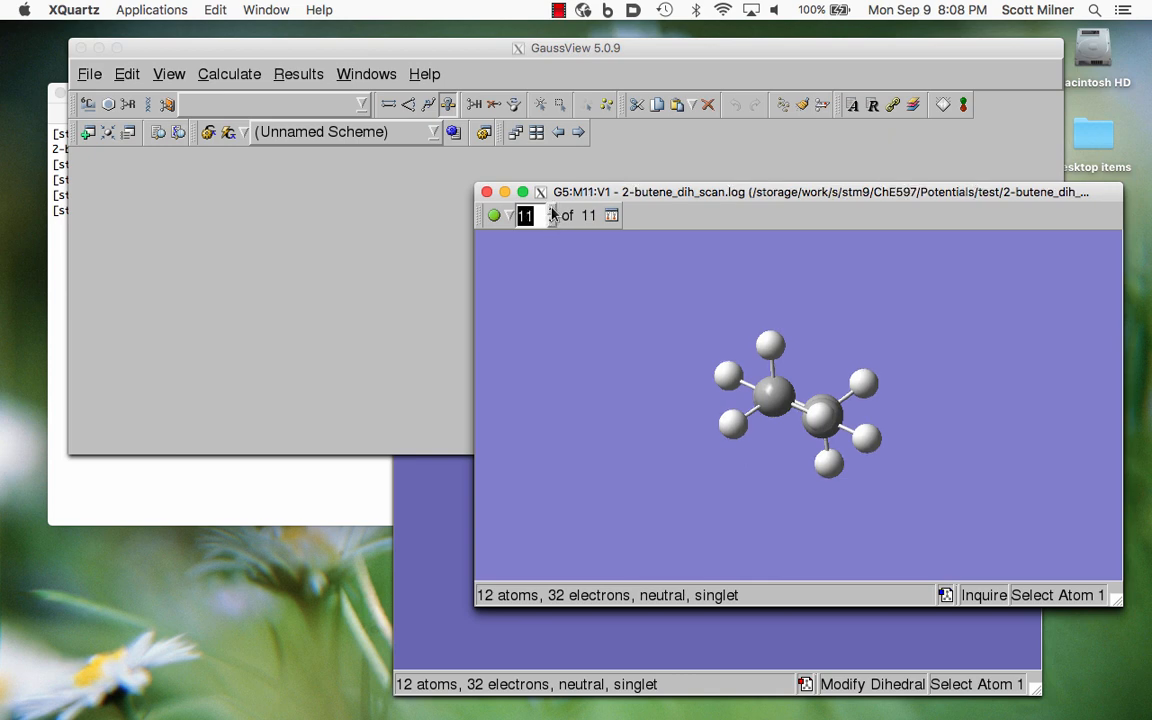
pyautogui.write('1')
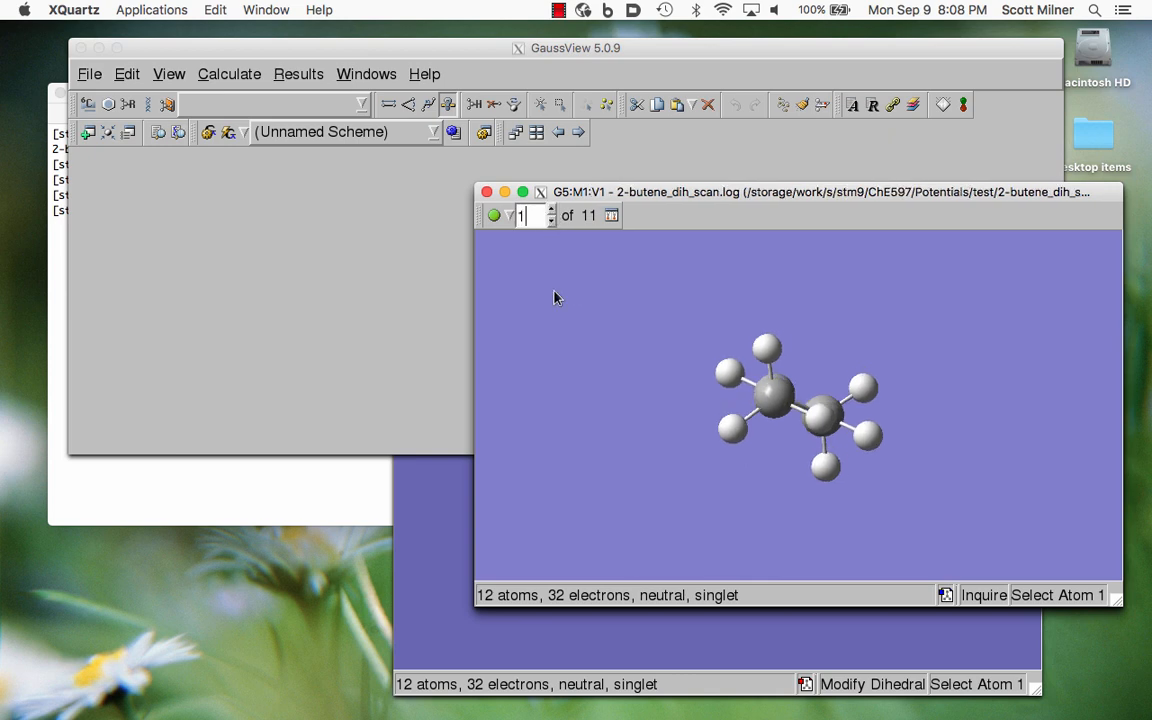
# Step: Display the total energy scan plot for the 2-butene_dih_scan.log results and move its window clear for viewing
pyautogui.click(431, 194)
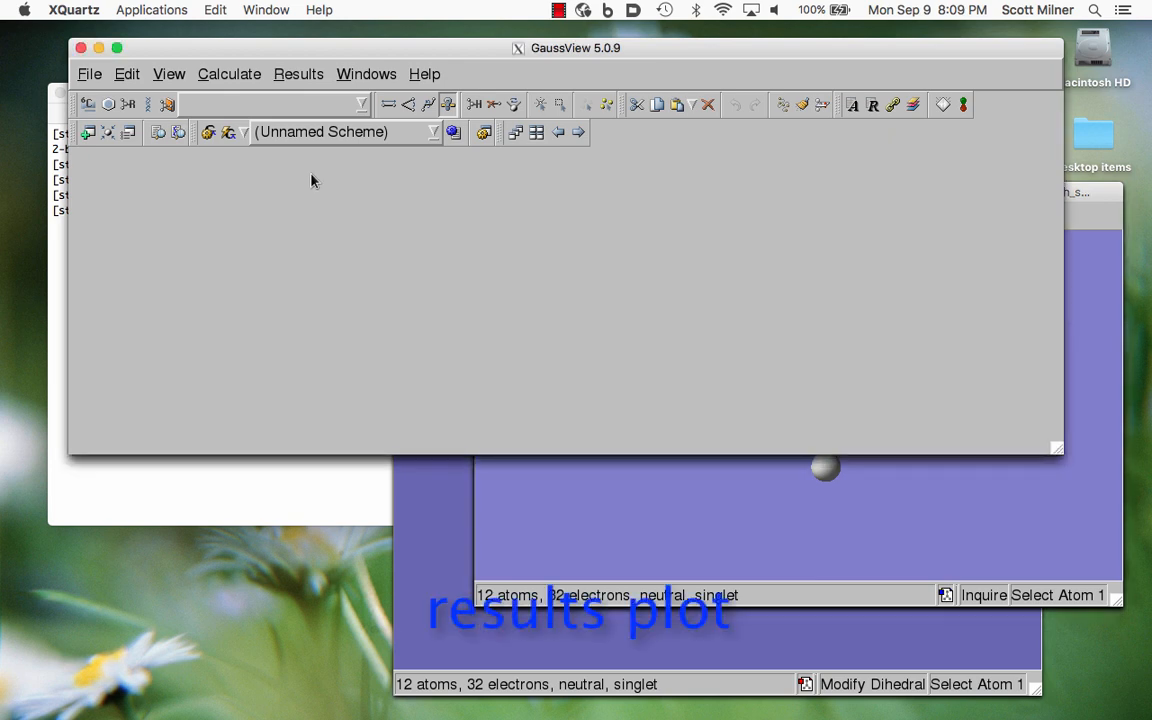
pyautogui.click(300, 76)
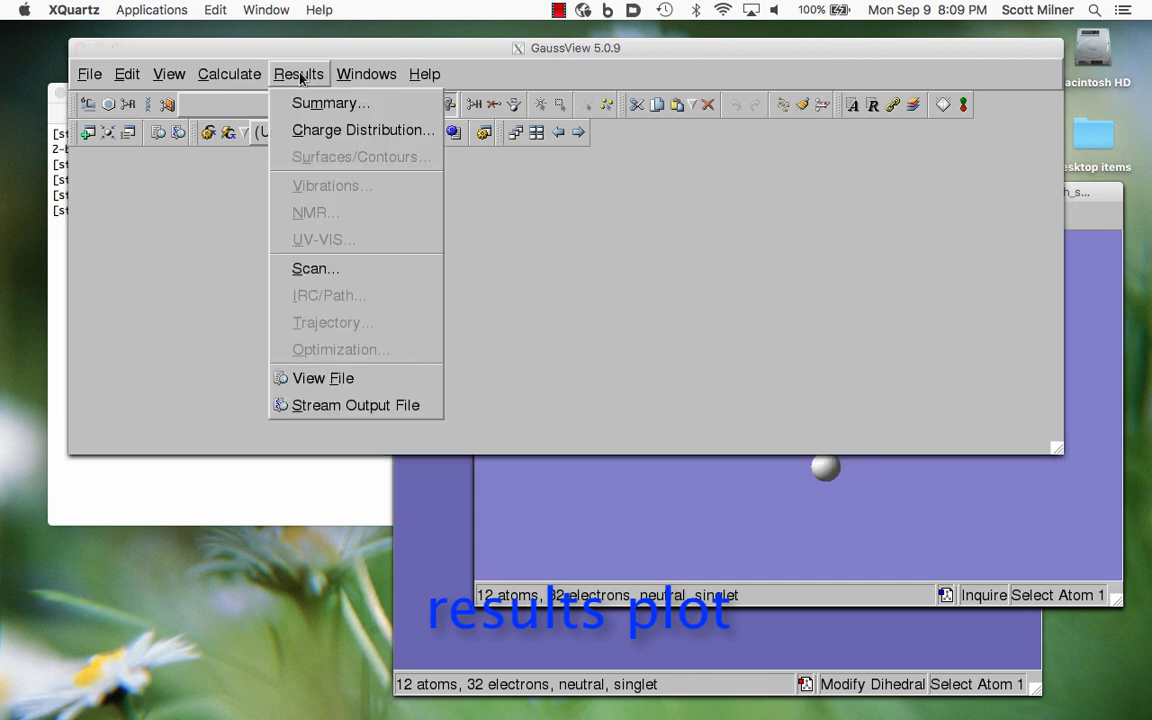
pyautogui.click(319, 269)
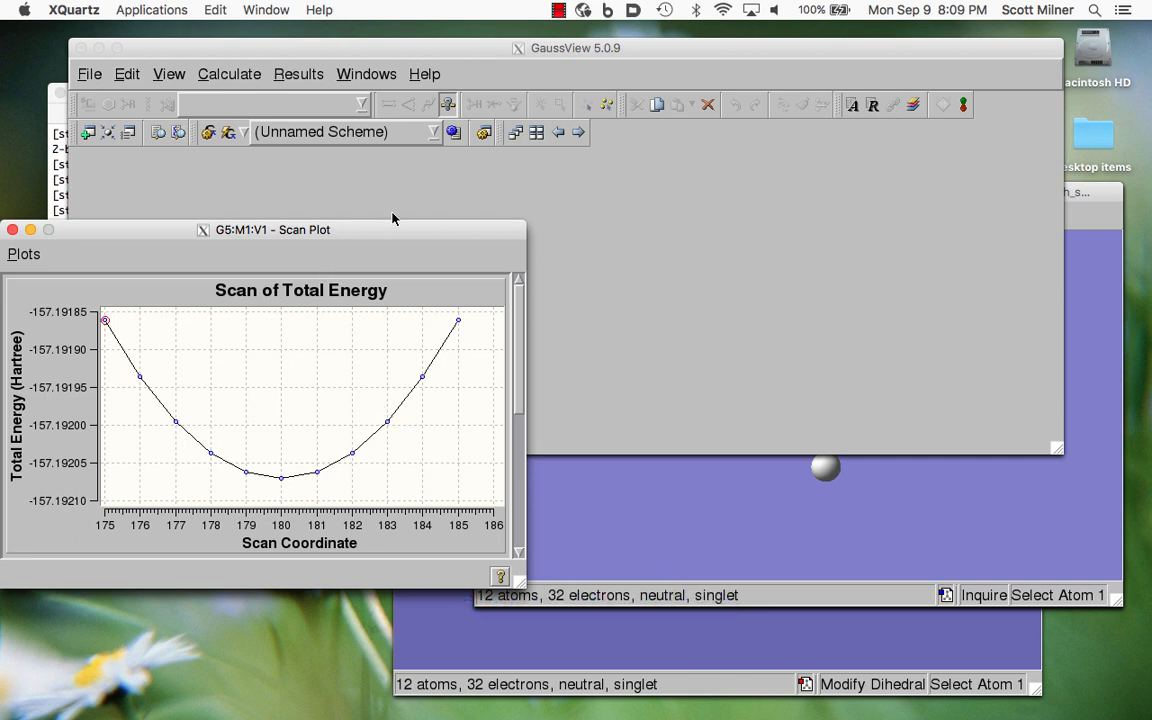
pyautogui.moveTo(355, 219); pyautogui.dragTo(425, 195)
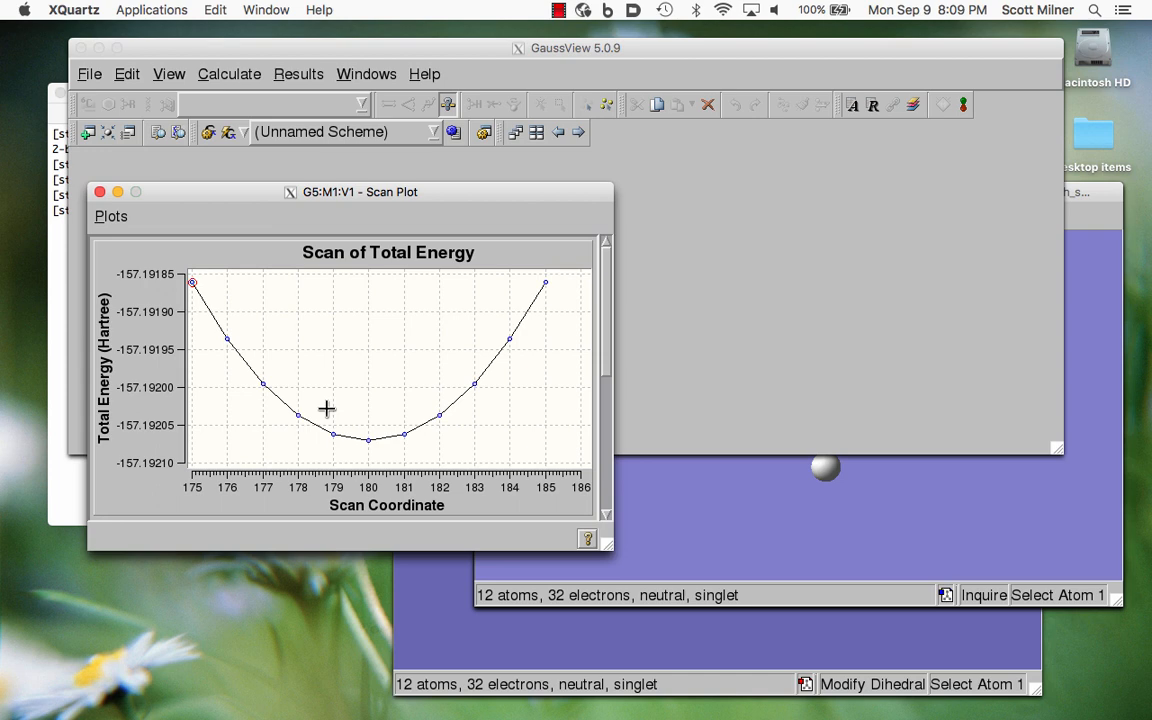
# Step: Save the dihedral scan plot's data as the text file dih.txt
pyautogui.rightClick(410, 382)
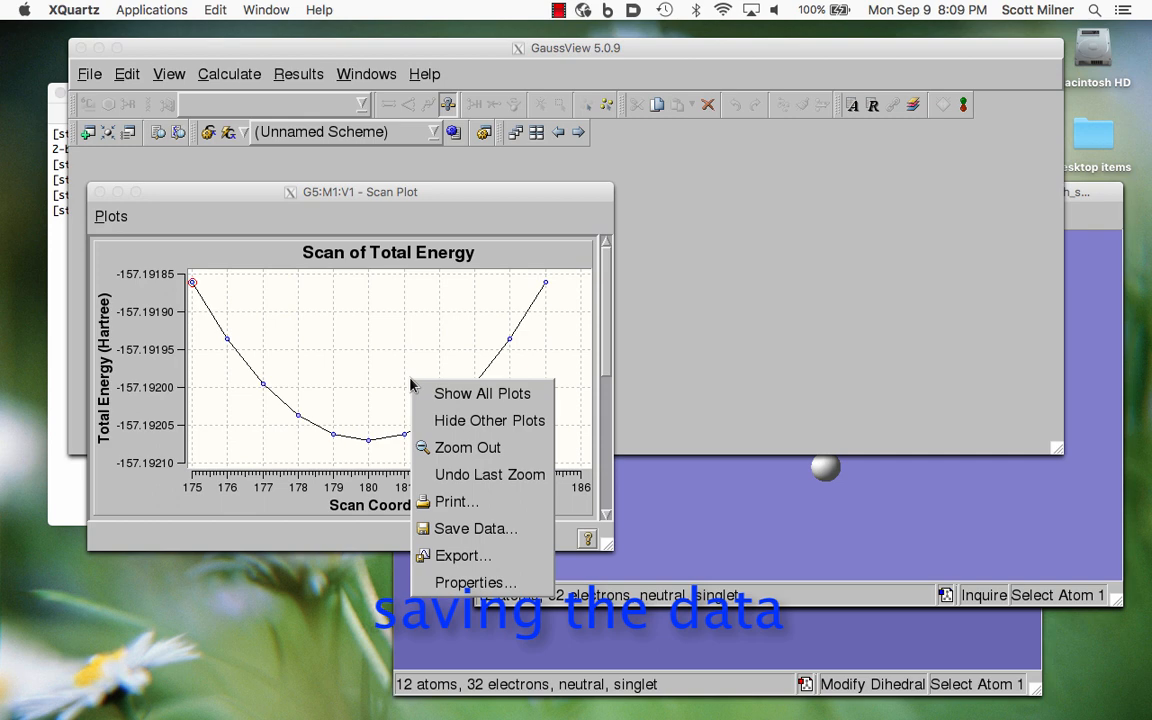
pyautogui.click(447, 531)
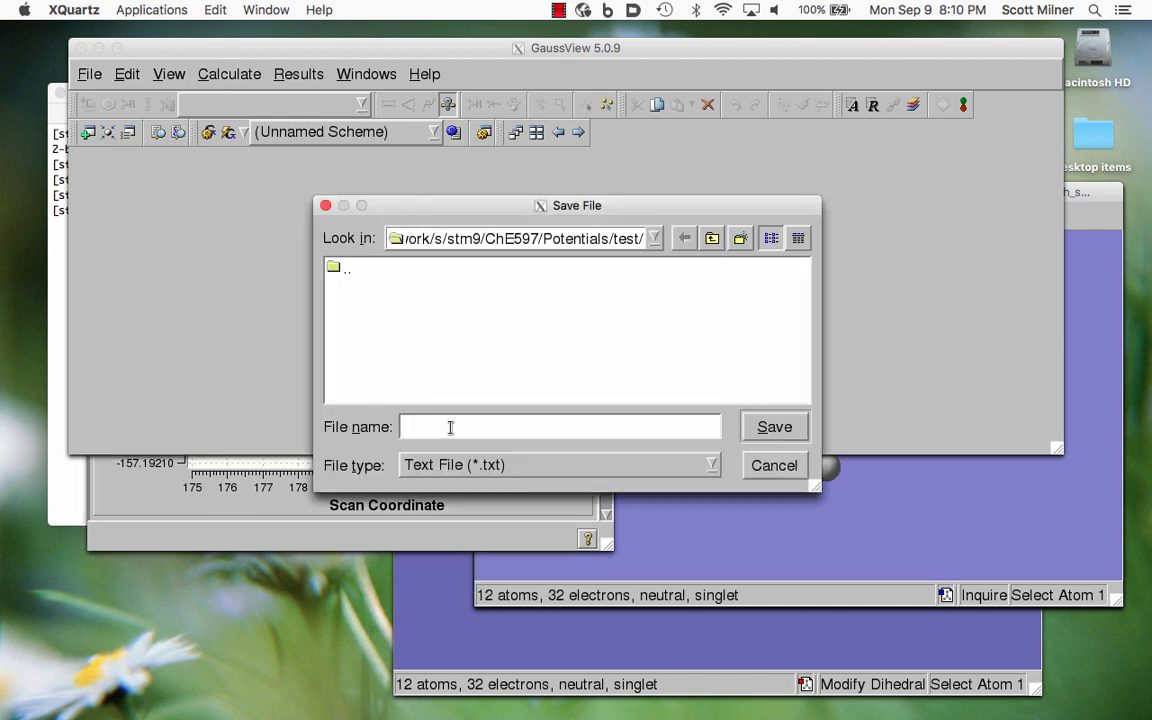
pyautogui.write('dih.txt')
pyautogui.click(766, 426)
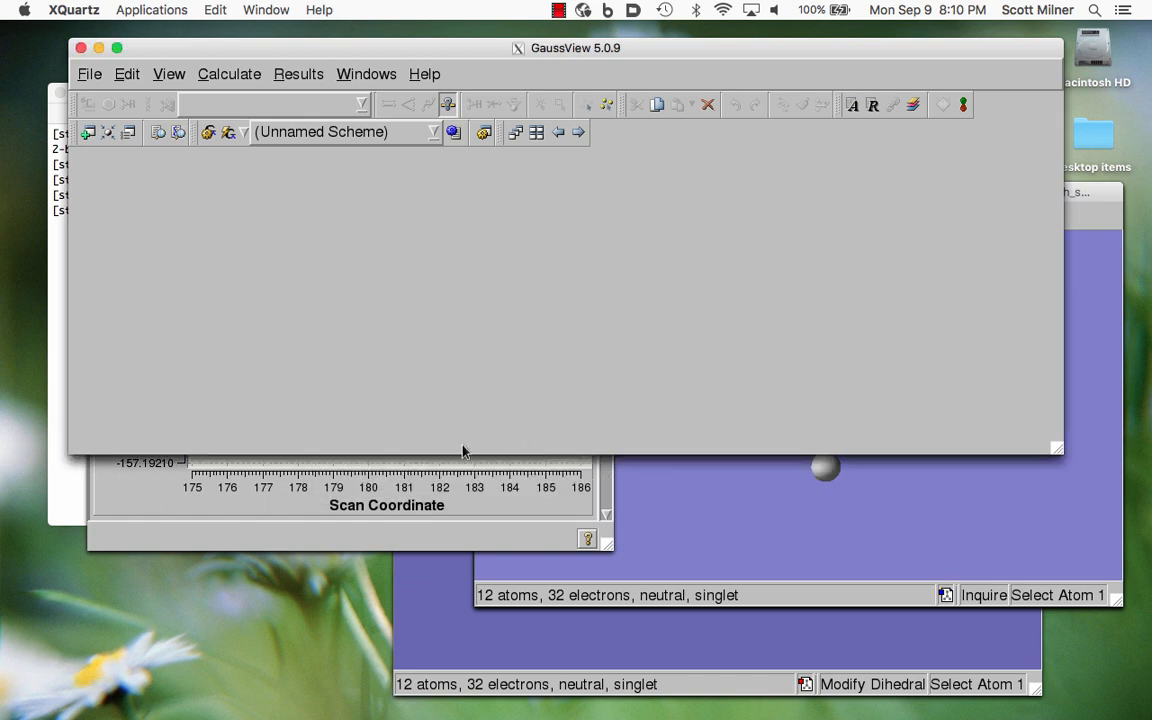
# Step: Export the total energy scan plot as a PNG raster image named dih.png
pyautogui.click(470, 485)
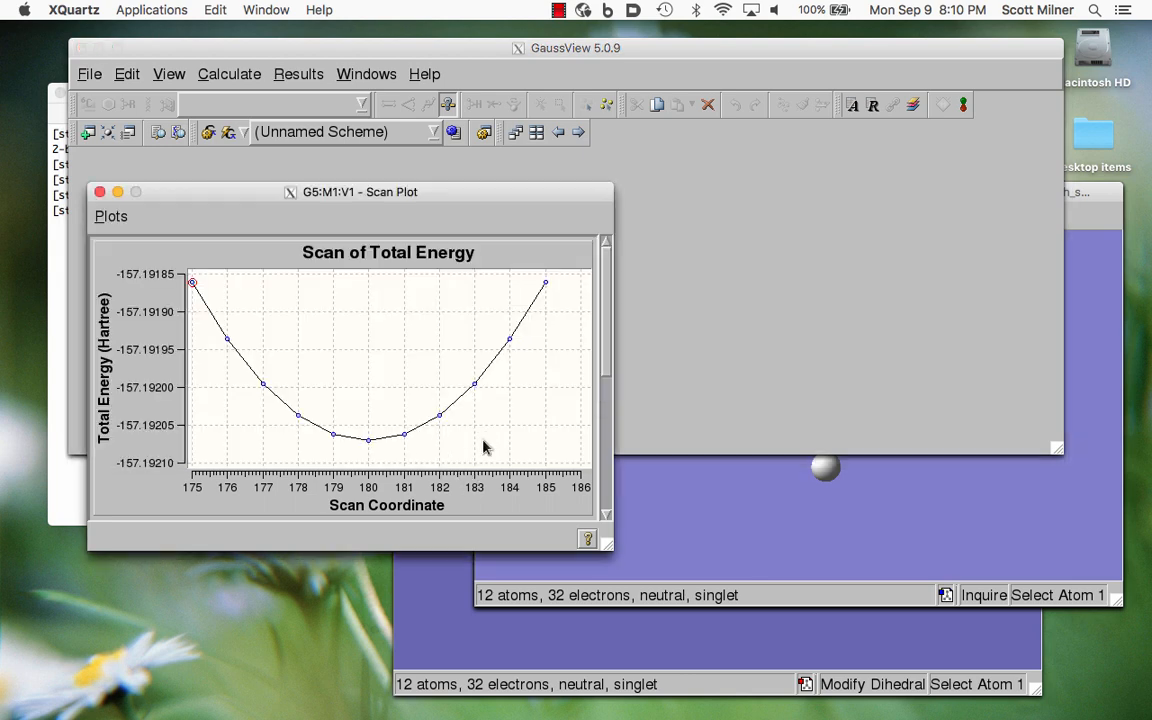
pyautogui.rightClick(487, 443)
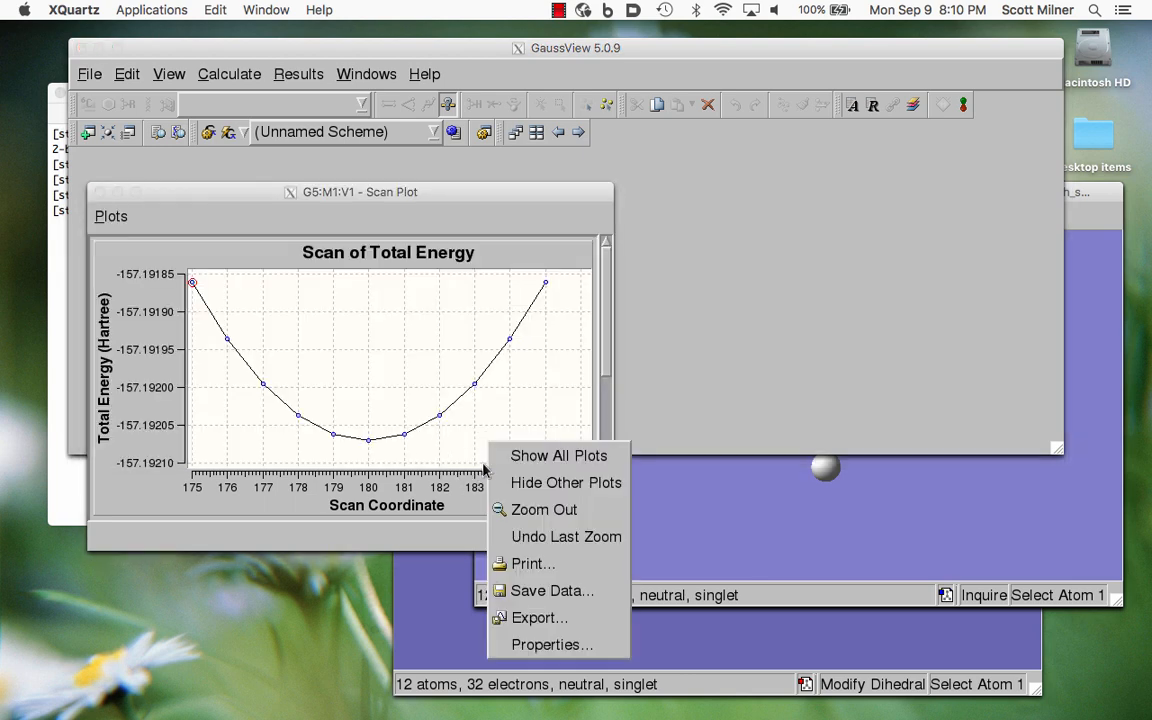
pyautogui.click(511, 619)
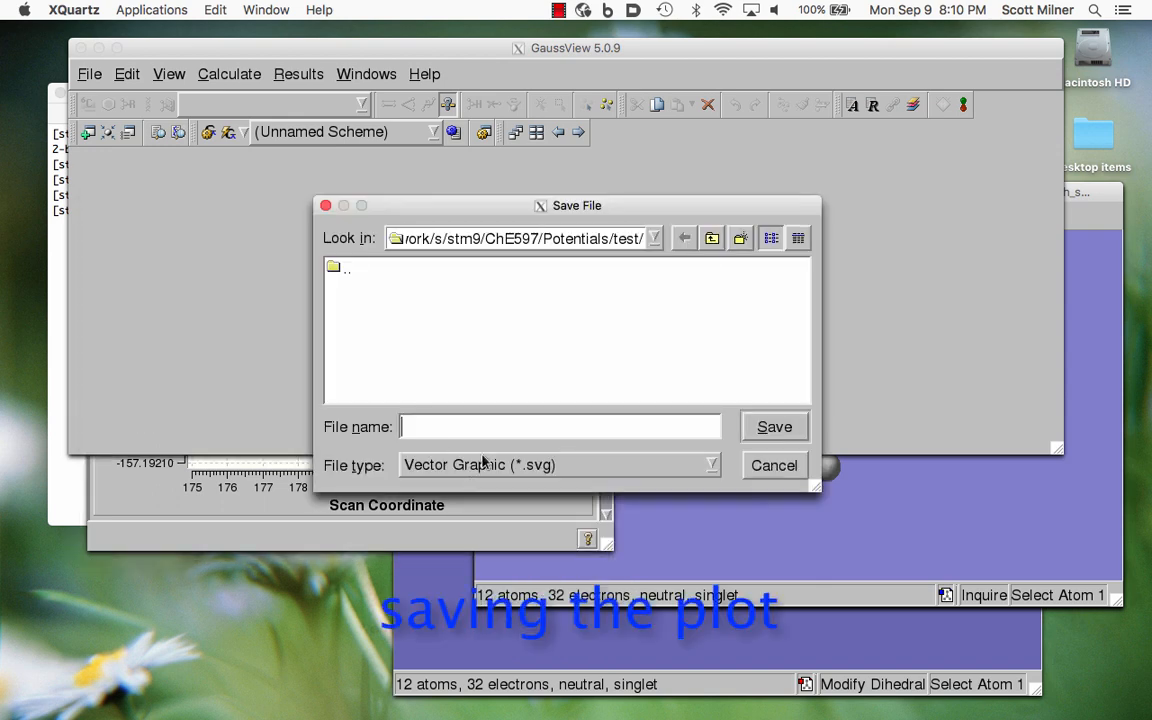
pyautogui.click(485, 464)
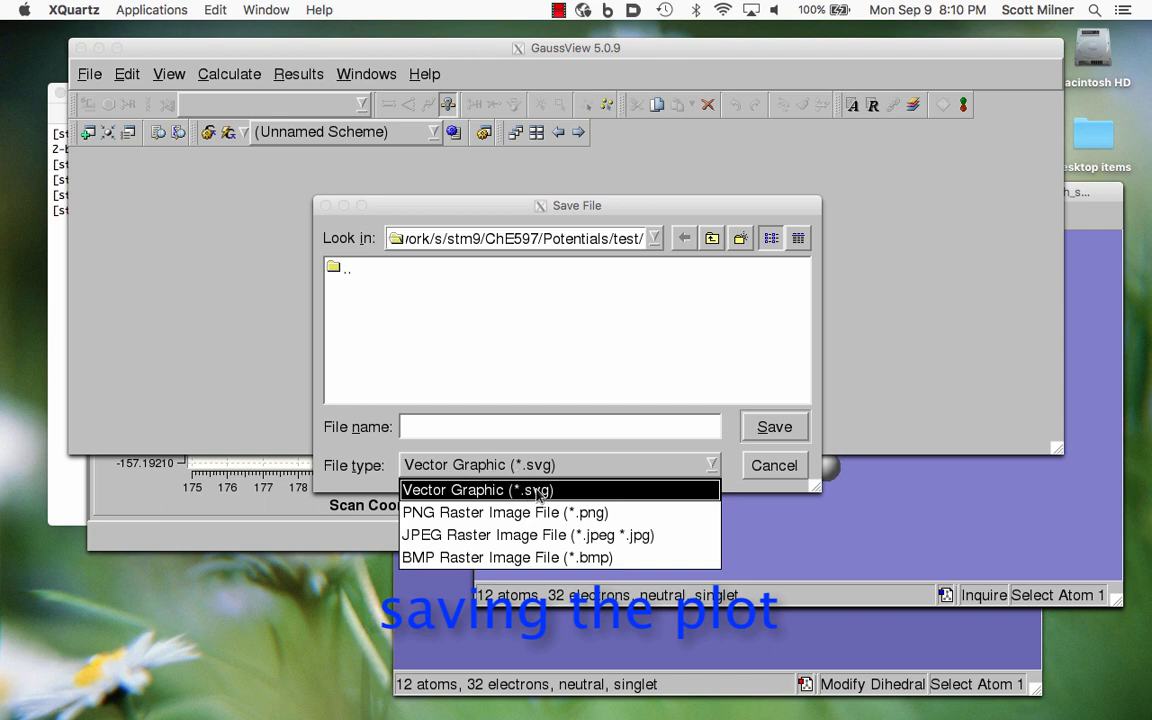
pyautogui.click(494, 514)
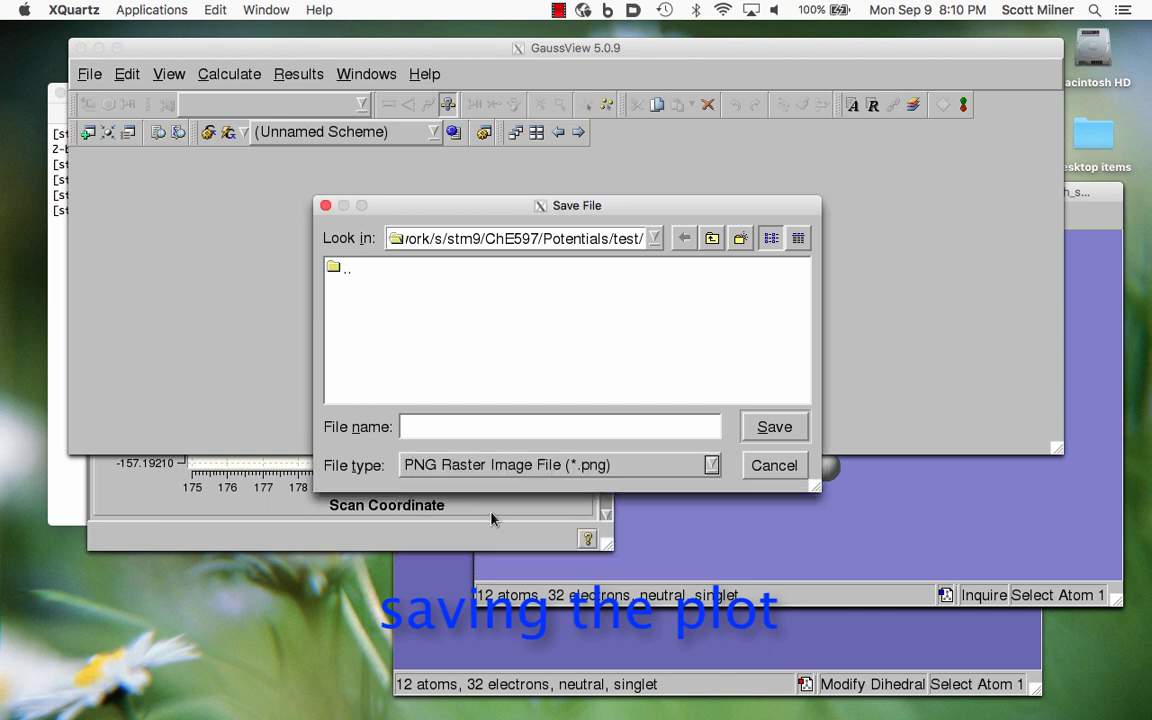
pyautogui.click(440, 428)
pyautogui.write('dih.png')
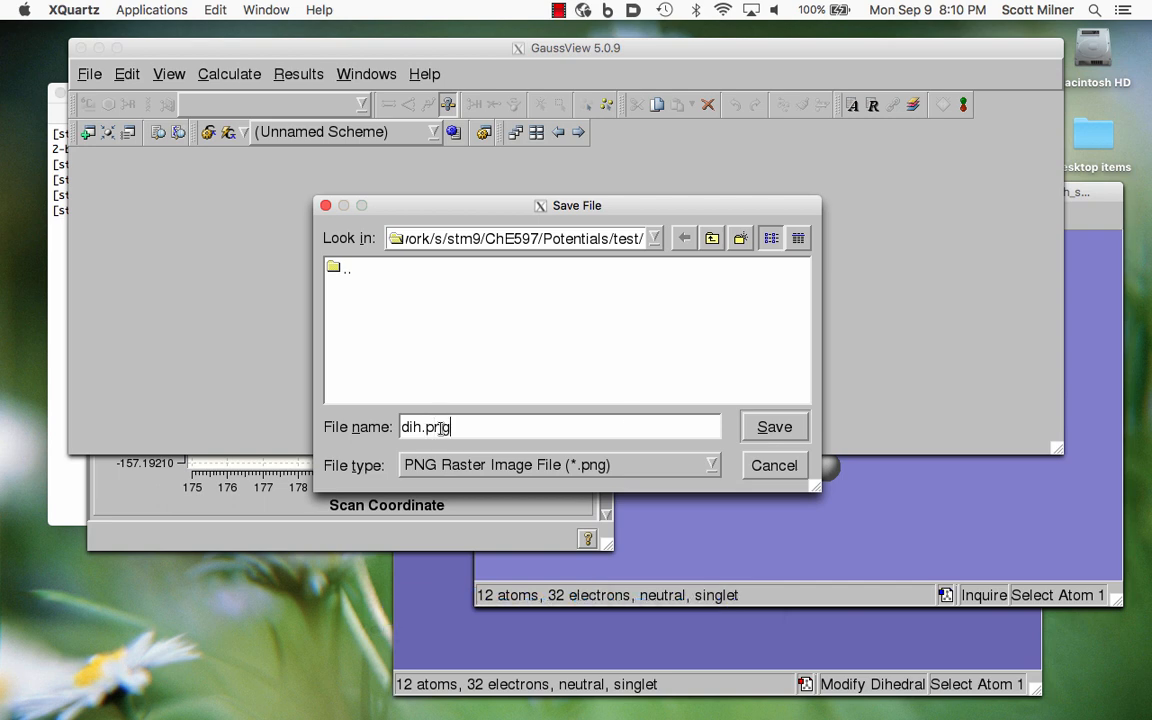
pyautogui.click(772, 428)
# Step: Close the current molecule windows and open the Gaussian output file 2-butene.log as a separate new molecule group
pyautogui.hotkey('ctrl', 'q')
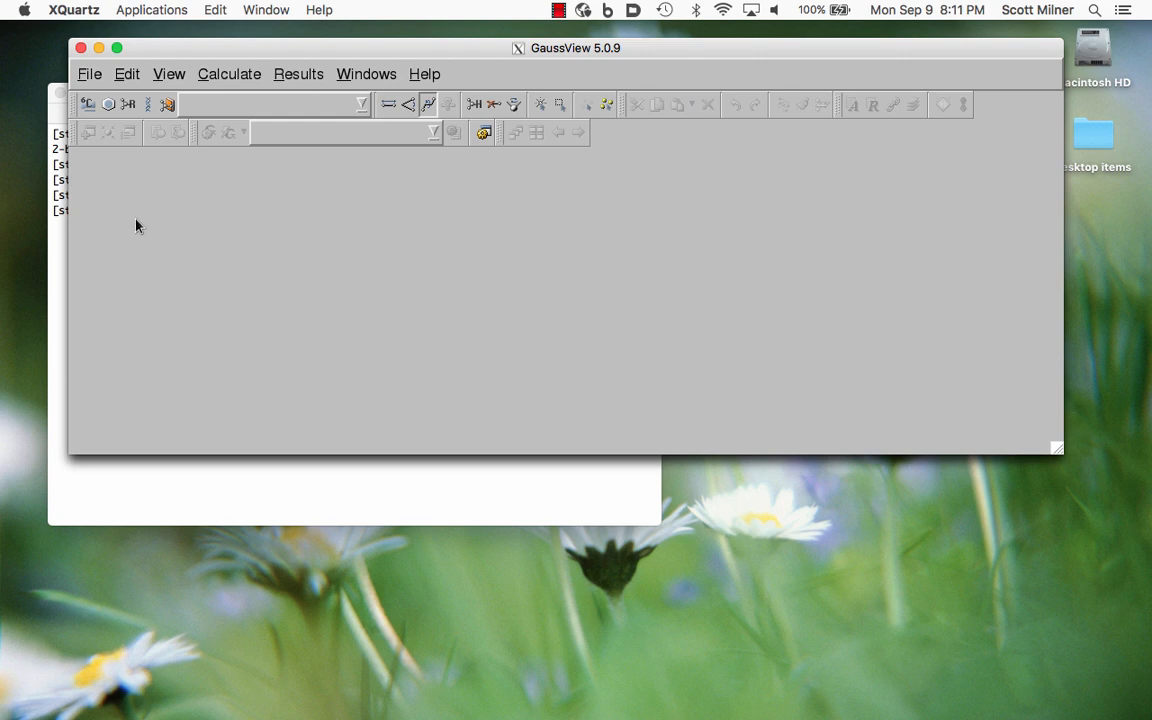
pyautogui.click(89, 74)
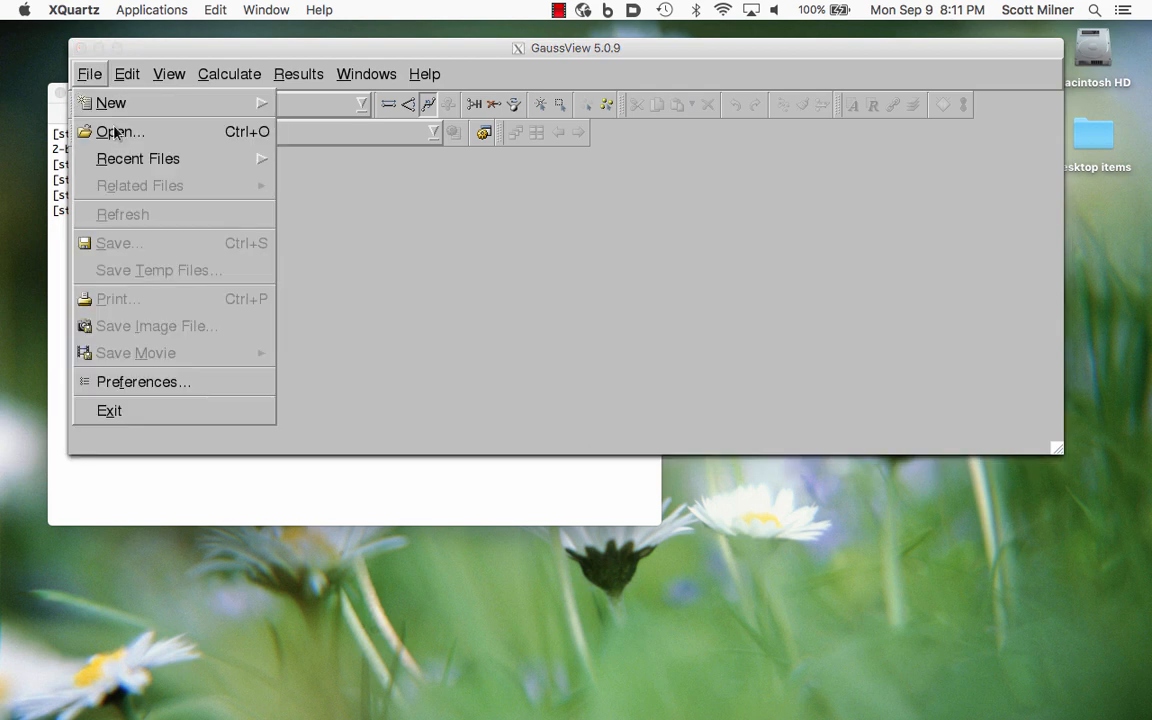
pyautogui.click(116, 133)
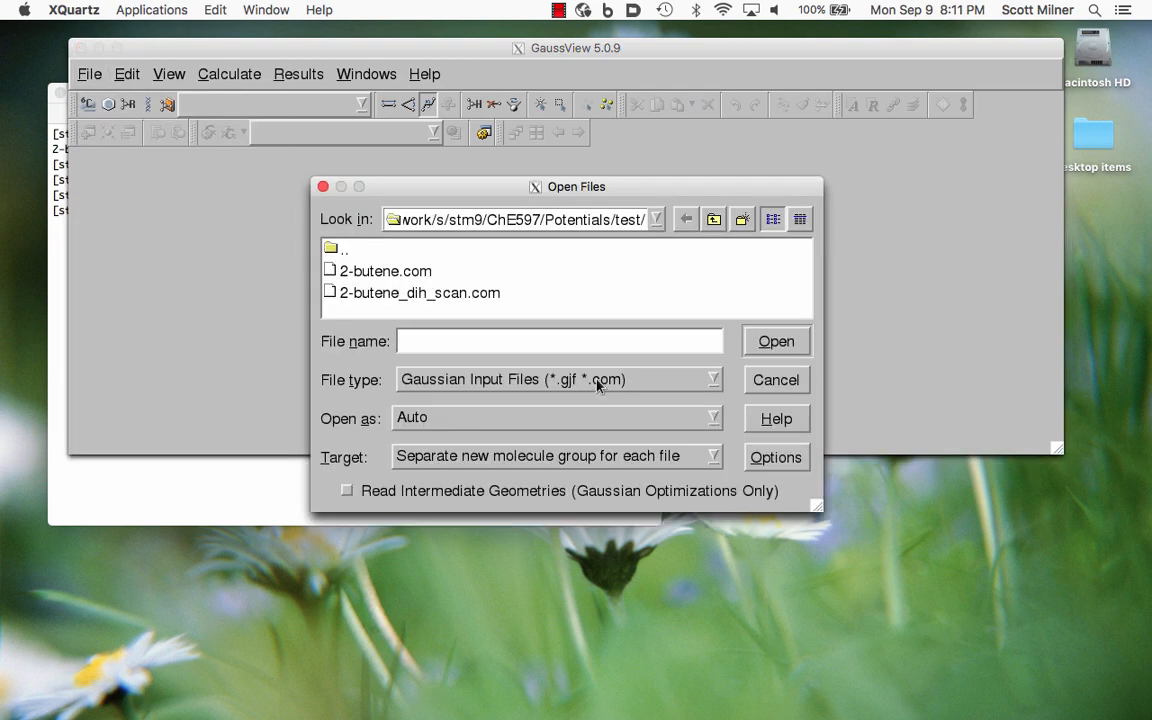
pyautogui.click(600, 383)
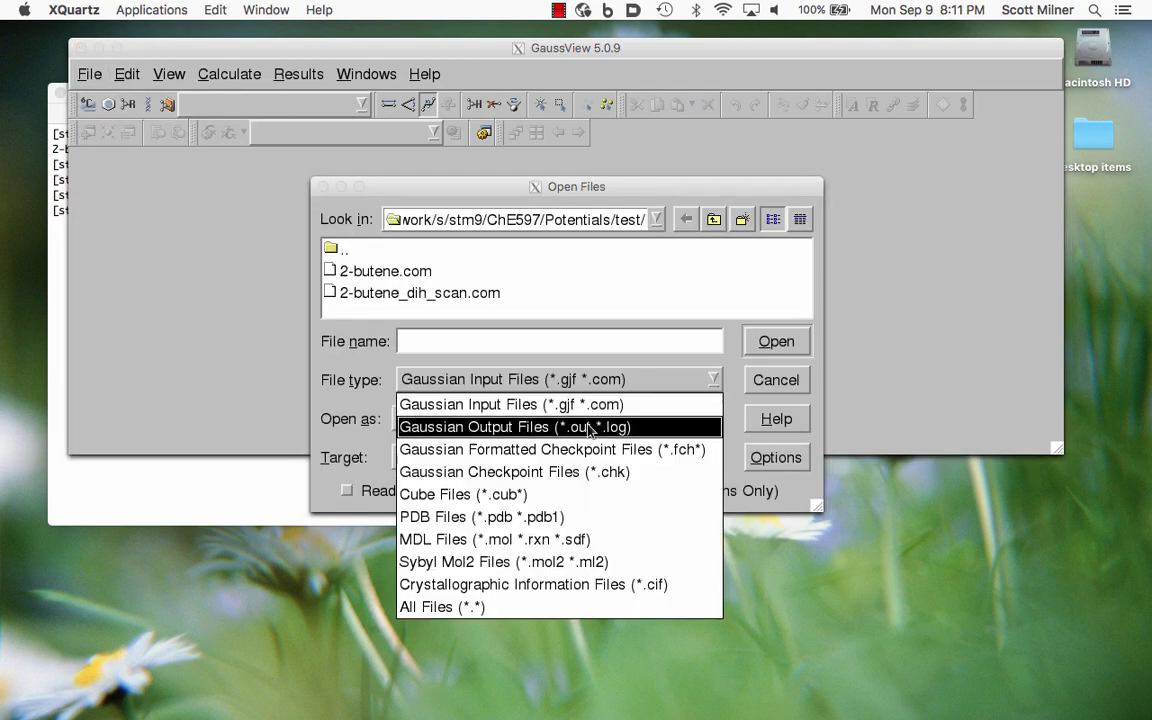
pyautogui.click(591, 428)
pyautogui.click(394, 295)
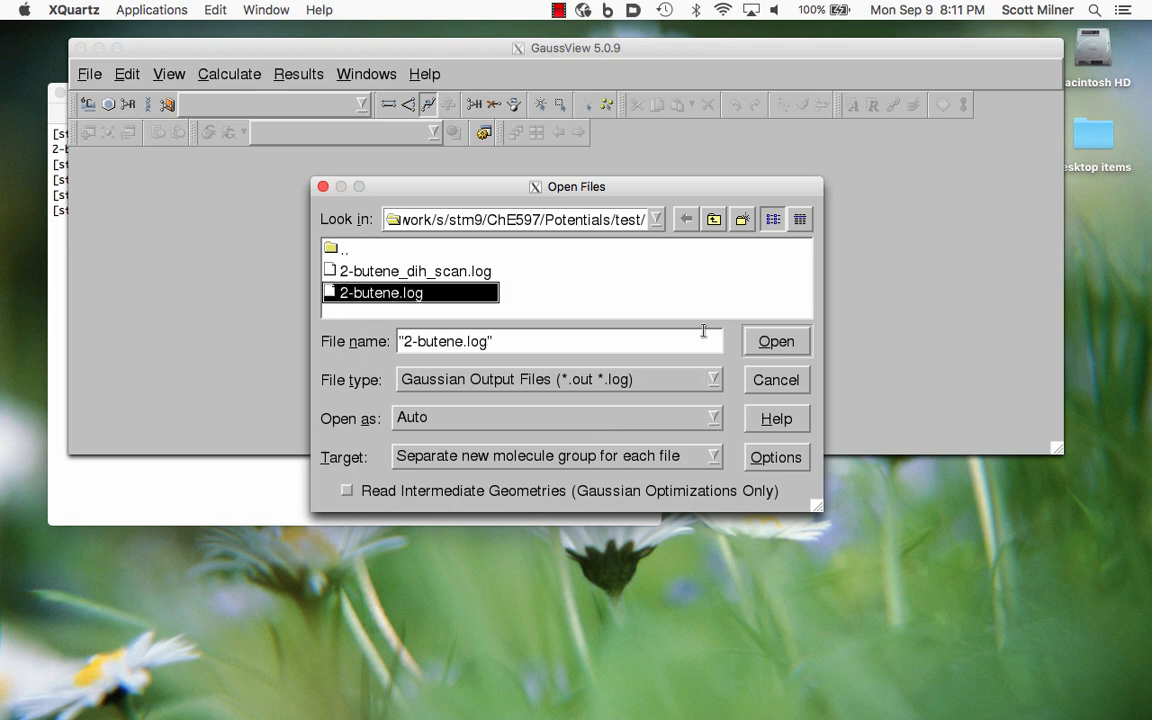
pyautogui.click(770, 342)
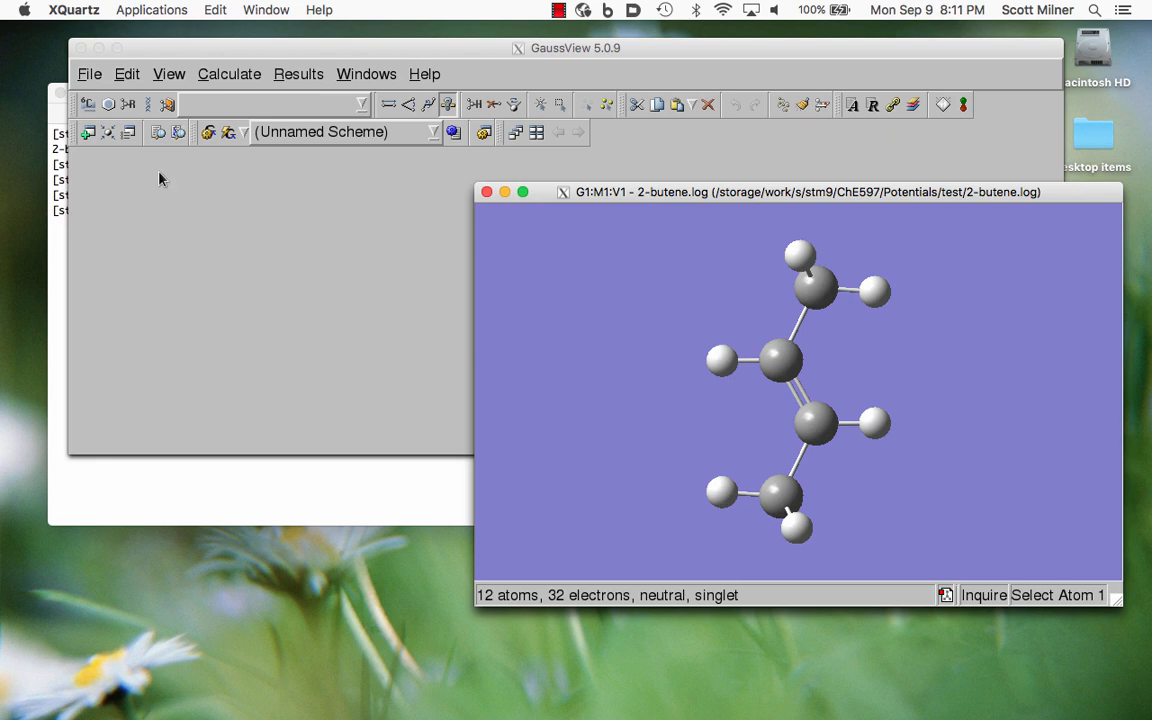
# Step: Save the optimized 2-butene structure as a new Gaussian input file named 2-butene_bond_scan.com
pyautogui.click(132, 44)
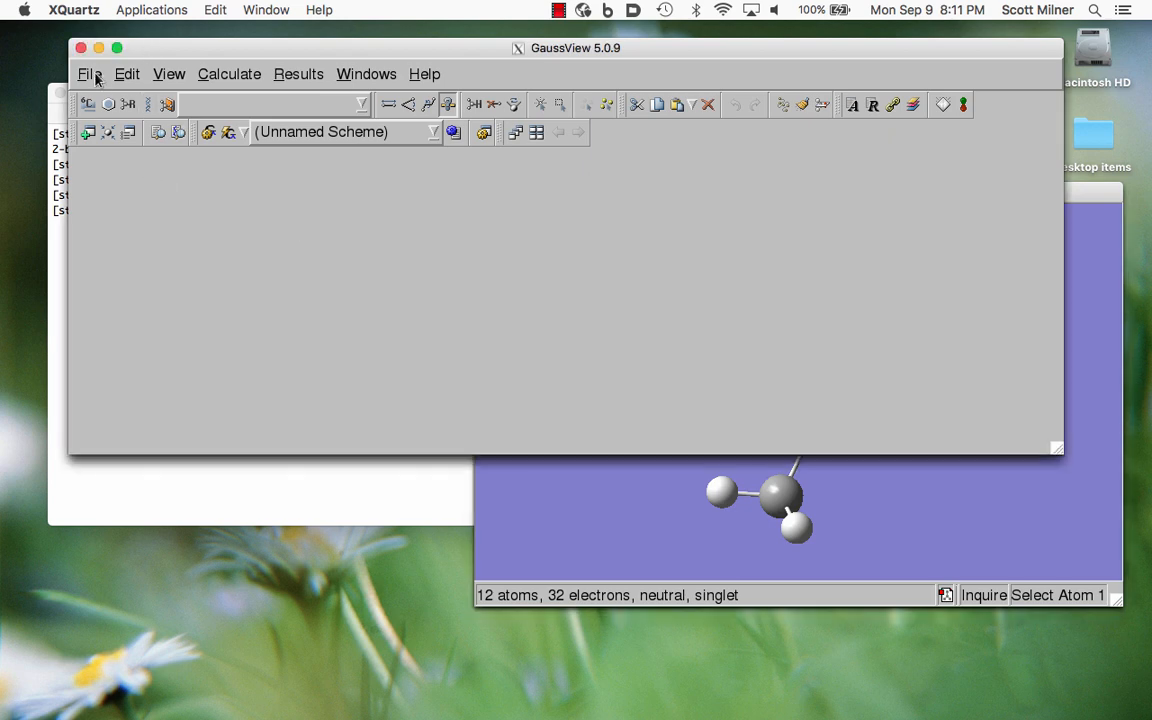
pyautogui.click(90, 75)
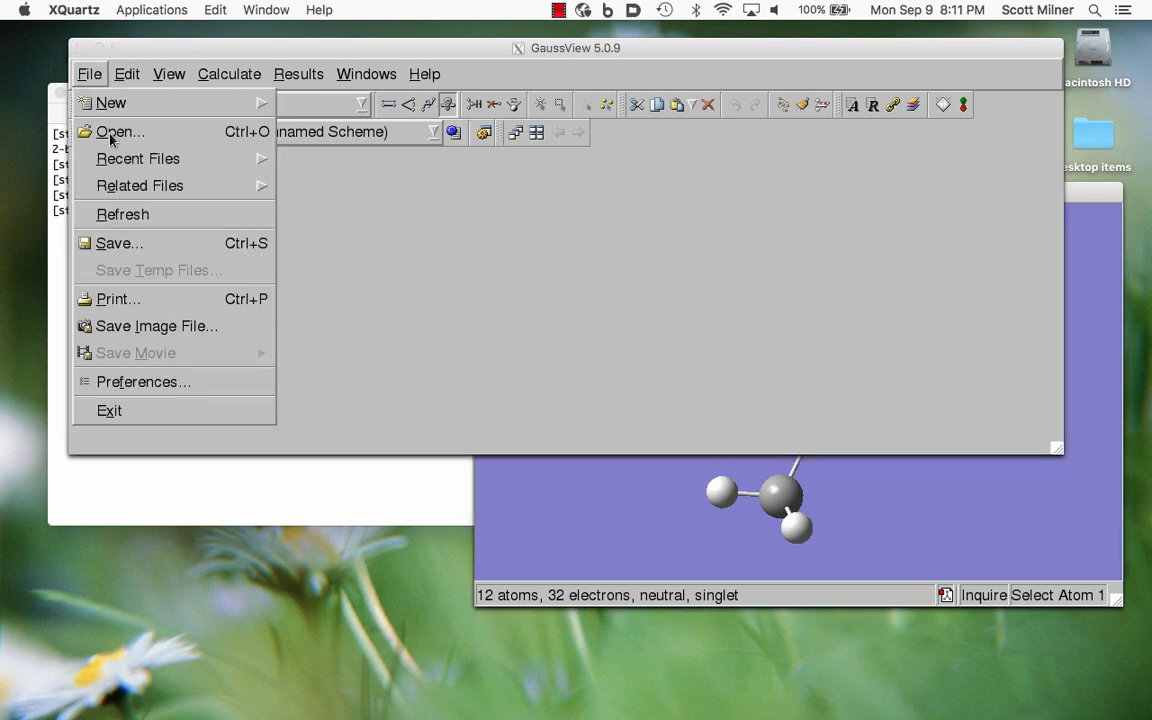
pyautogui.click(124, 249)
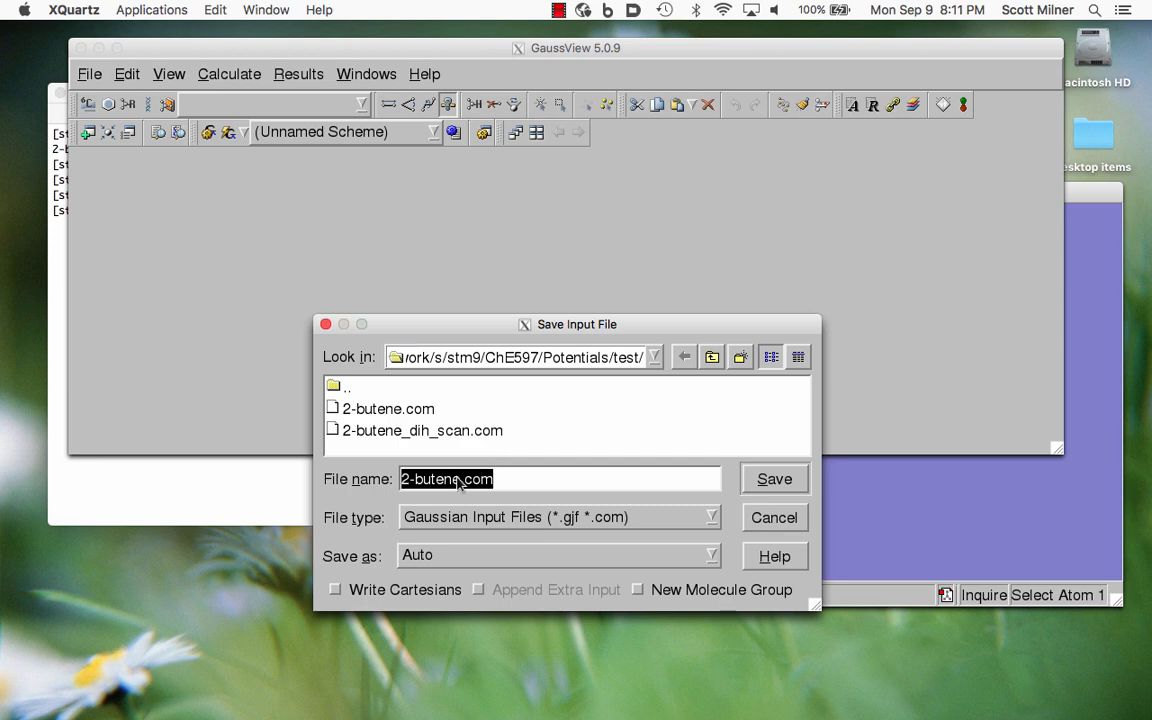
pyautogui.click(460, 481)
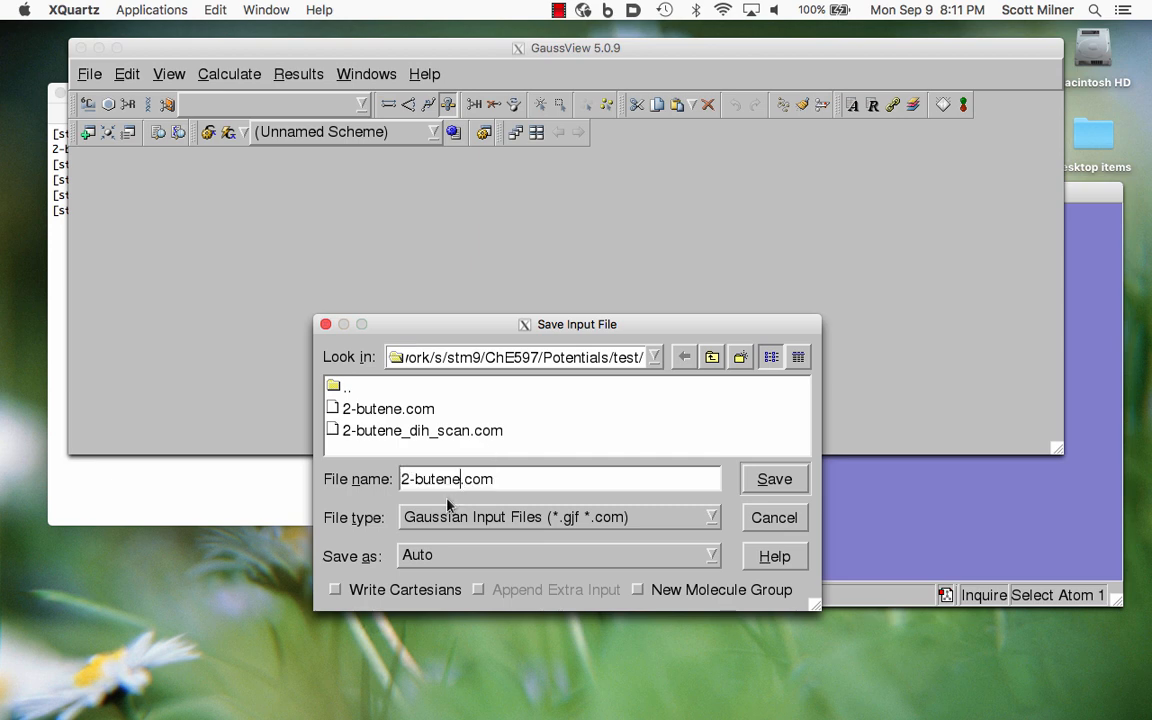
pyautogui.write('_bond_scan')
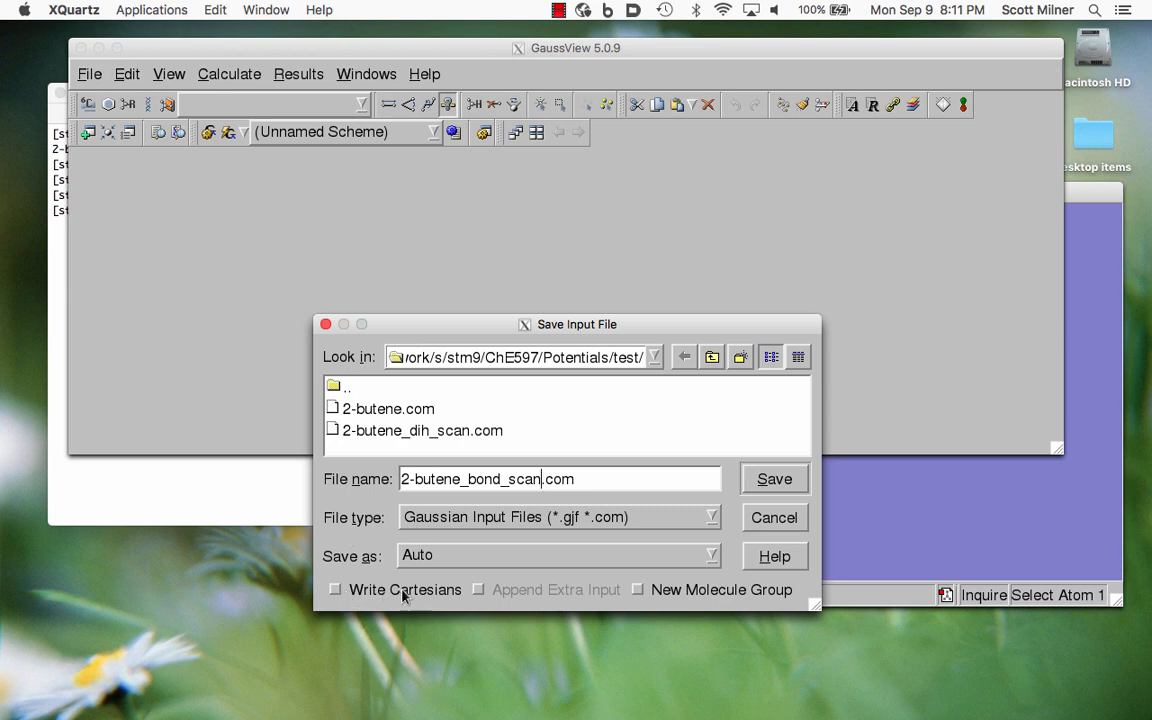
pyautogui.click(774, 479)
# Step: Switch to the iTerm2 terminal, list the test directory's files and open 2-butene_bond_scan.com in vi
pyautogui.click(176, 480)
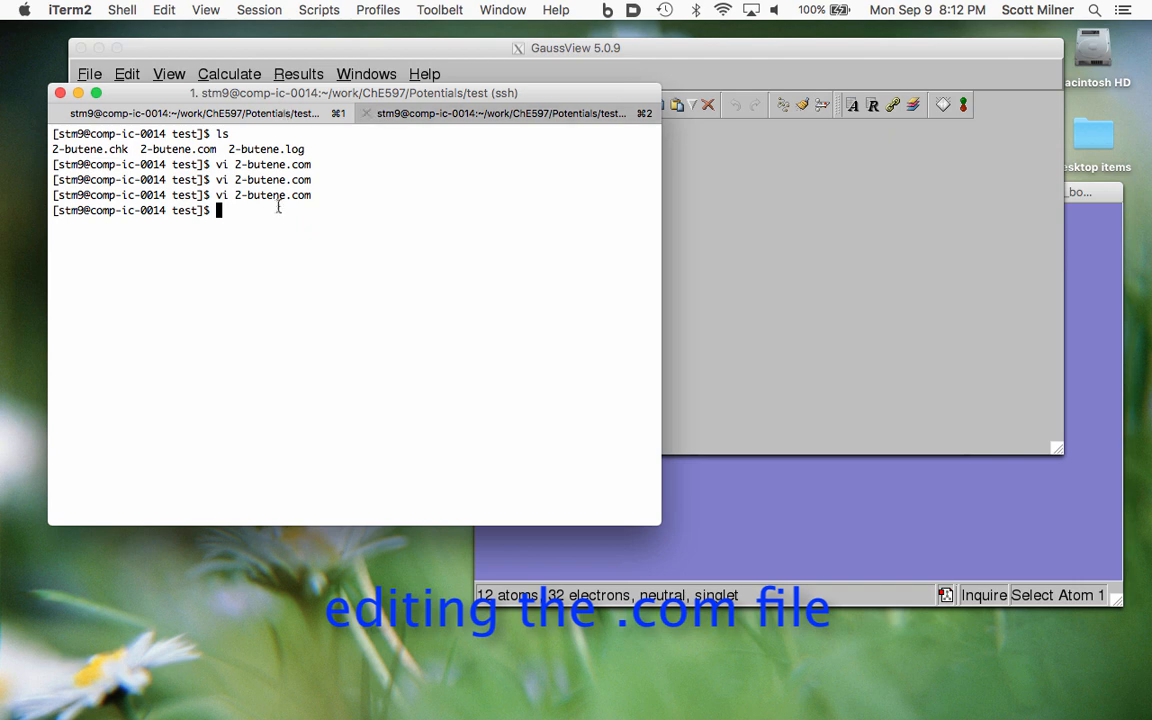
pyautogui.write('ls')
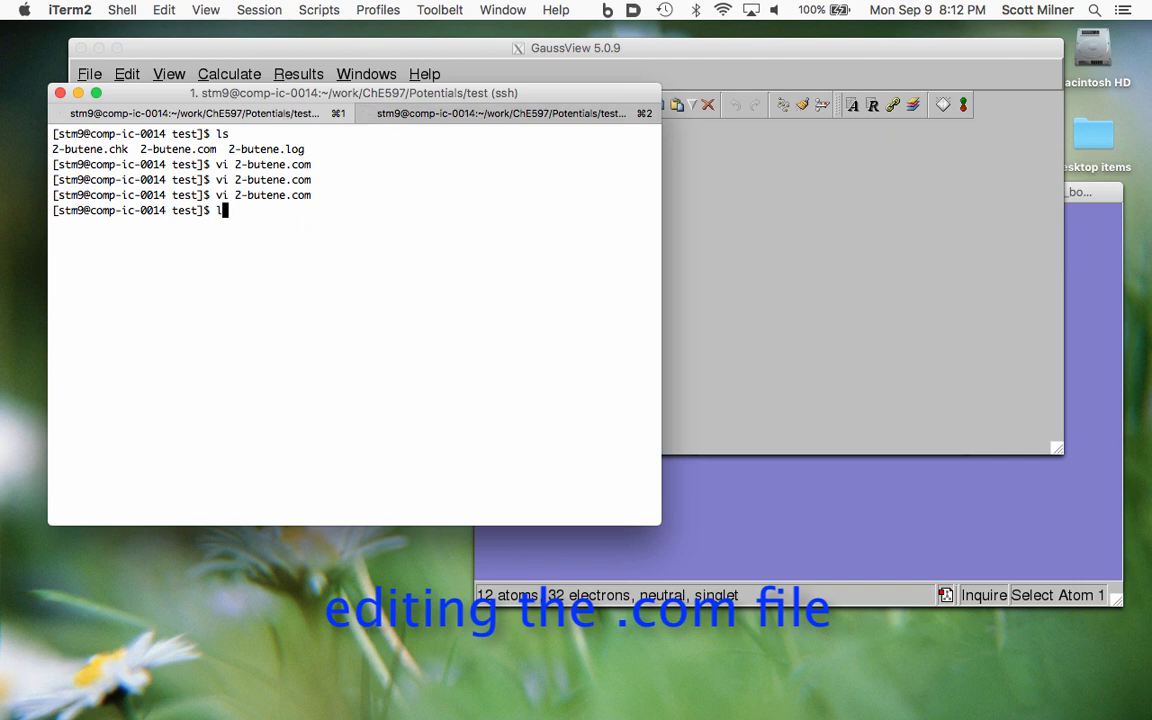
pyautogui.press('Return')
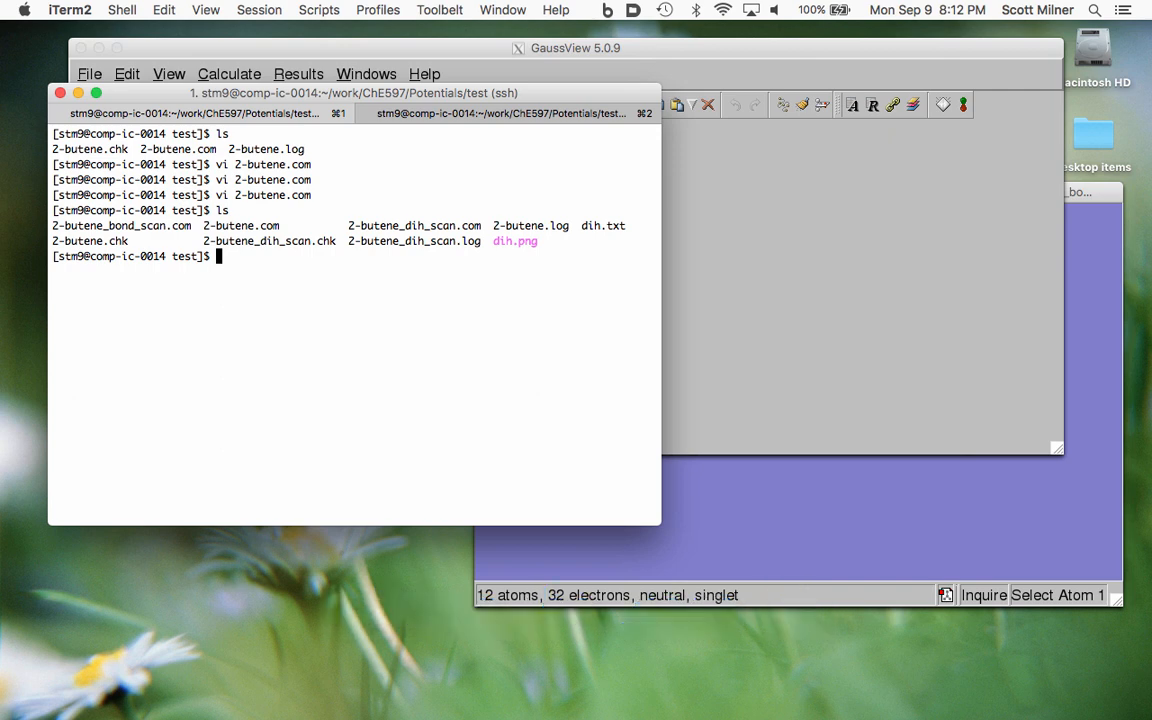
pyautogui.write('vi 2-butene_bond-')
pyautogui.press('BackSpace')
pyautogui.write('_scan.com')
pyautogui.press('Return')
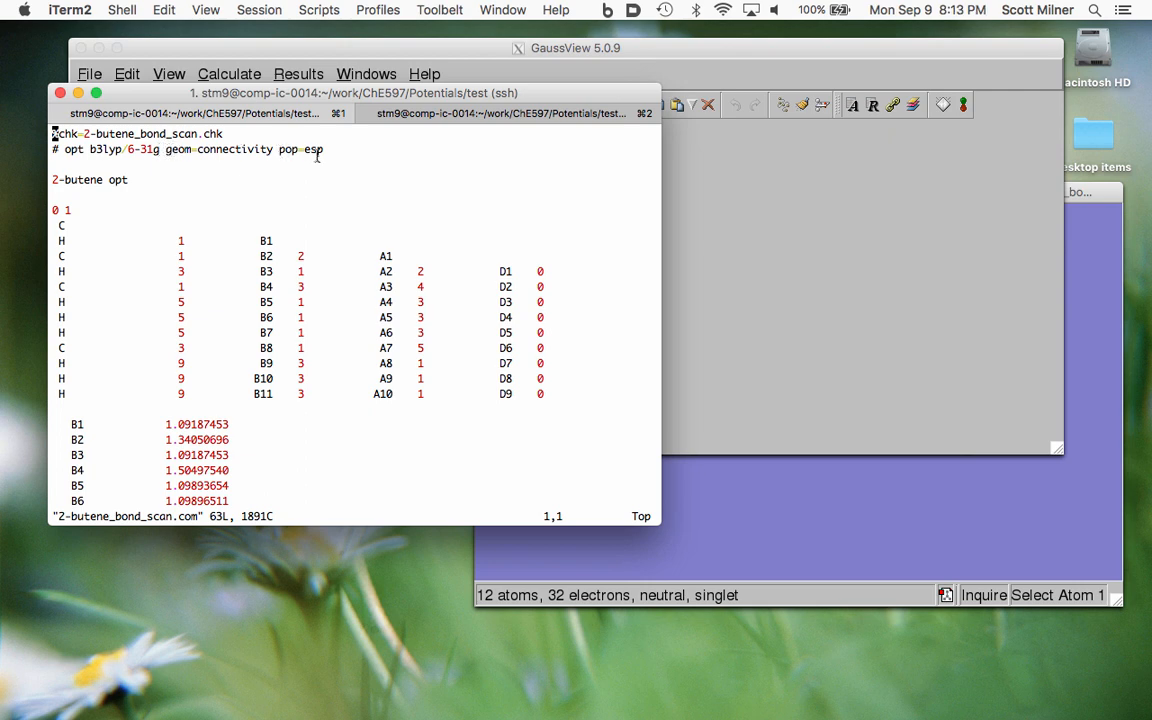
# Step: Delete the pop=esp keyword from the end of the route line in 2-butene_bond_scan.com
pyautogui.press('j')
pyautogui.press('l')
pyautogui.press('l')
pyautogui.press('l')
pyautogui.press('l')
pyautogui.press('l')
pyautogui.press('l')
pyautogui.press('l')
pyautogui.press('l')
pyautogui.press('l')
pyautogui.press('l')
pyautogui.press('l')
pyautogui.press('l')
pyautogui.press('l')
pyautogui.press('l')
pyautogui.press('l')
pyautogui.press('l')
pyautogui.press('l')
pyautogui.press('l')
pyautogui.press('l')
pyautogui.press('l')
pyautogui.press('l')
pyautogui.press('l')
pyautogui.press('l')
pyautogui.hotkey('shift', 'd')
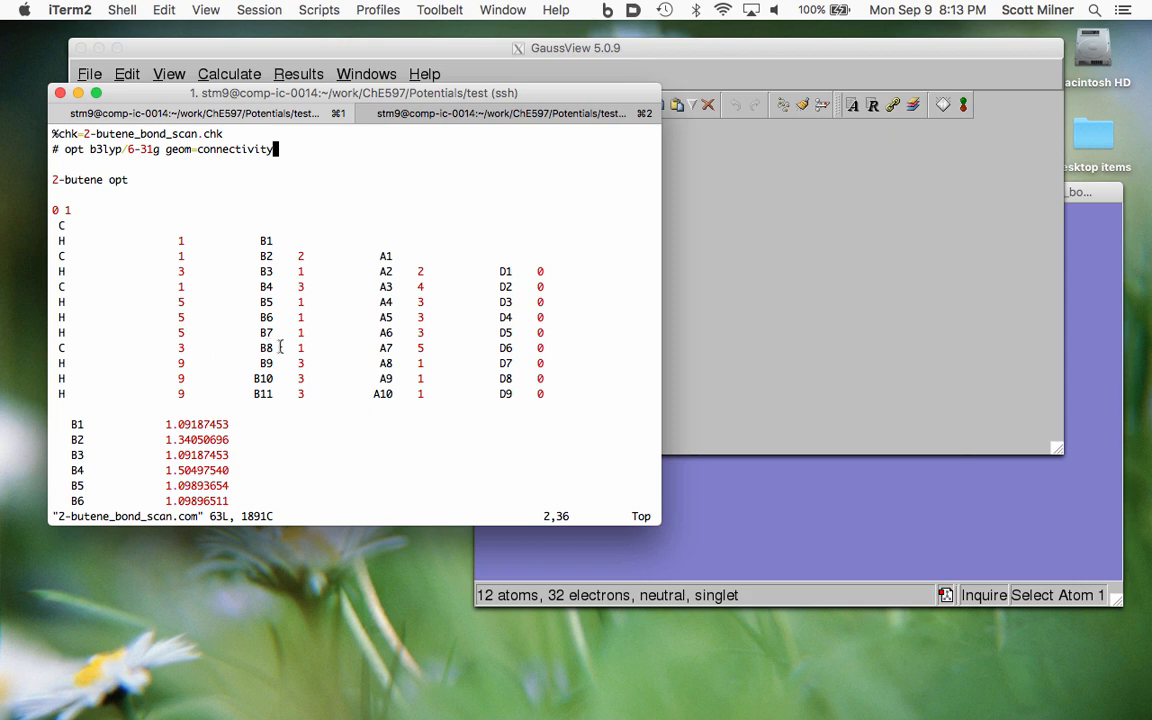
# Step: Change the job title line to "2-butene bond scan"
pyautogui.press('j')
pyautogui.press('j')
pyautogui.press('h')
pyautogui.press('h')
pyautogui.press('c')
pyautogui.press('w')
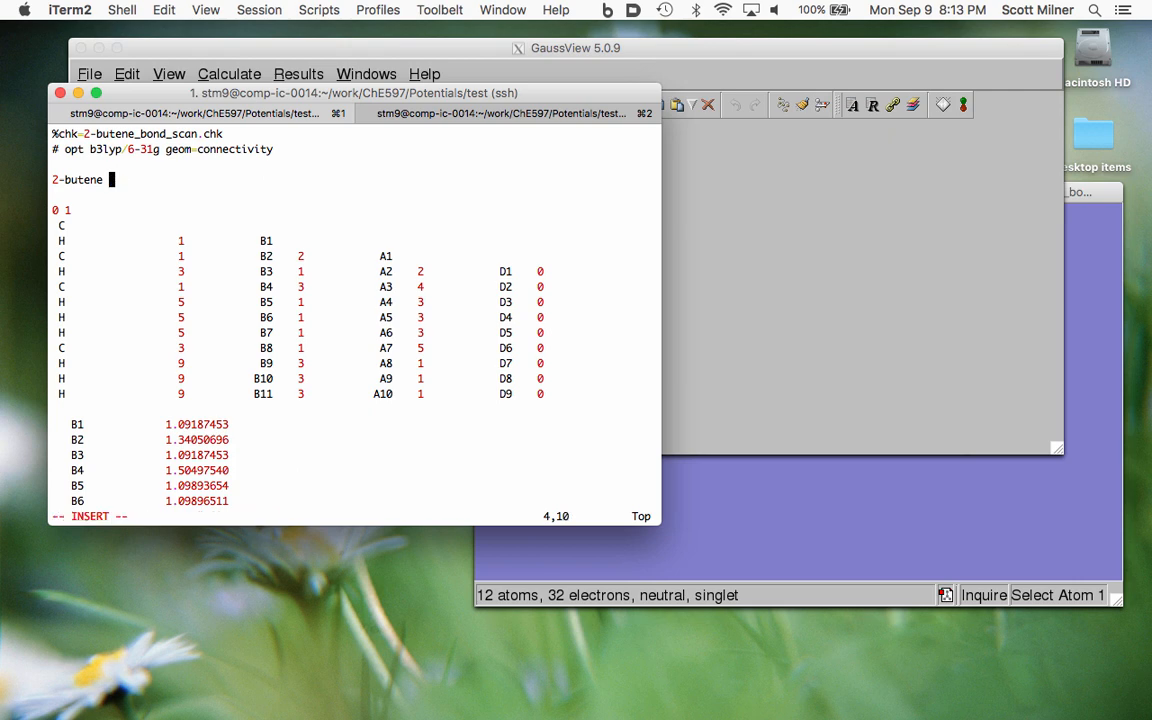
pyautogui.write('bond scan')
pyautogui.press('Escape')
# Step: Switch to GaussView, rotate the 2-butene molecule so all its atoms are distinguishable, and turn on the atom labels
pyautogui.click(697, 494)
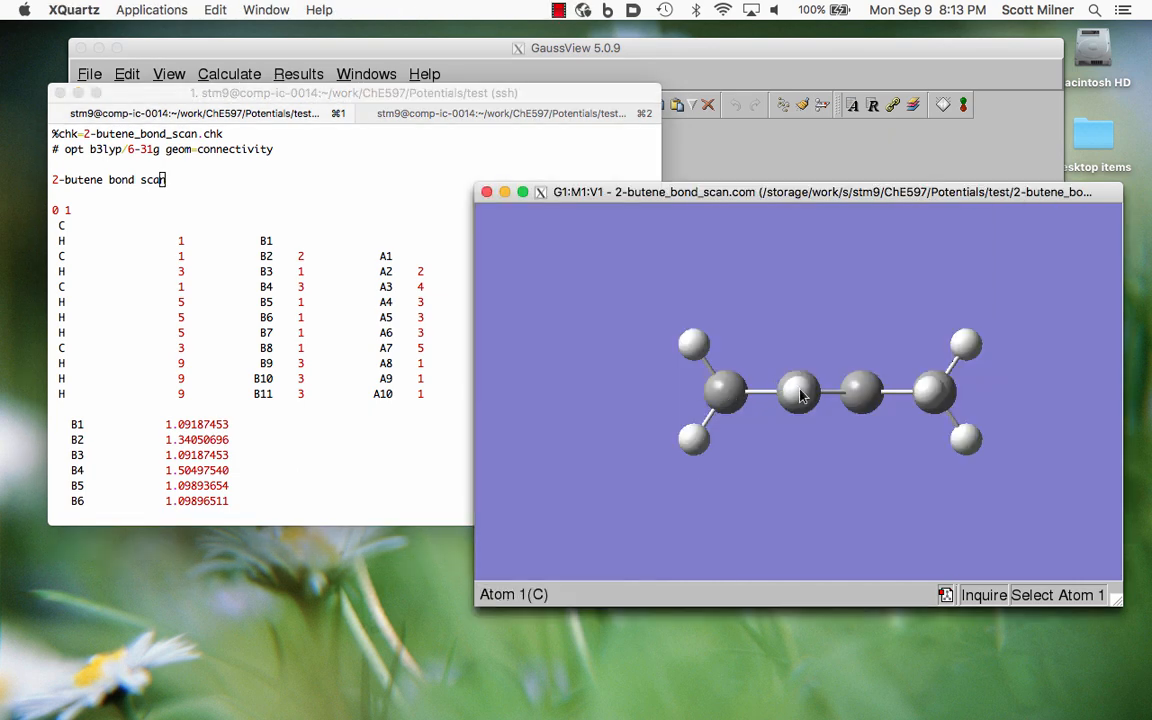
pyautogui.moveTo(800, 427)
pyautogui.mouseDown()
pyautogui.moveTo(800, 460)
pyautogui.moveTo(790, 425)
pyautogui.mouseUp()
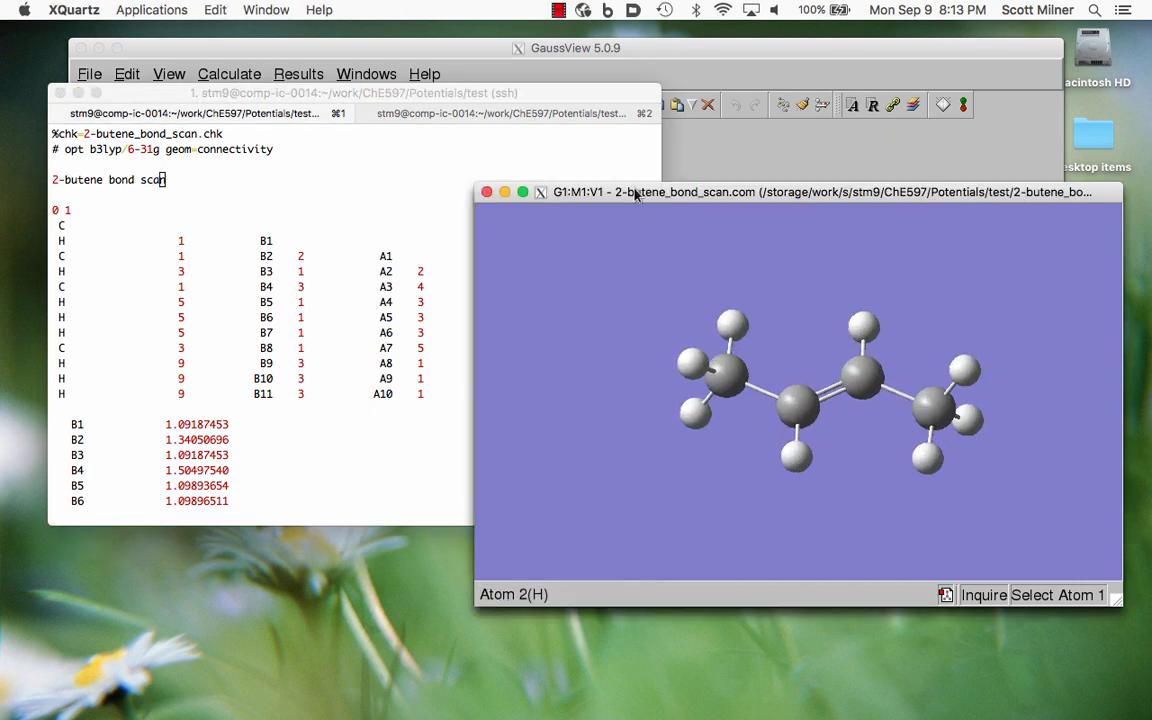
pyautogui.click(443, 50)
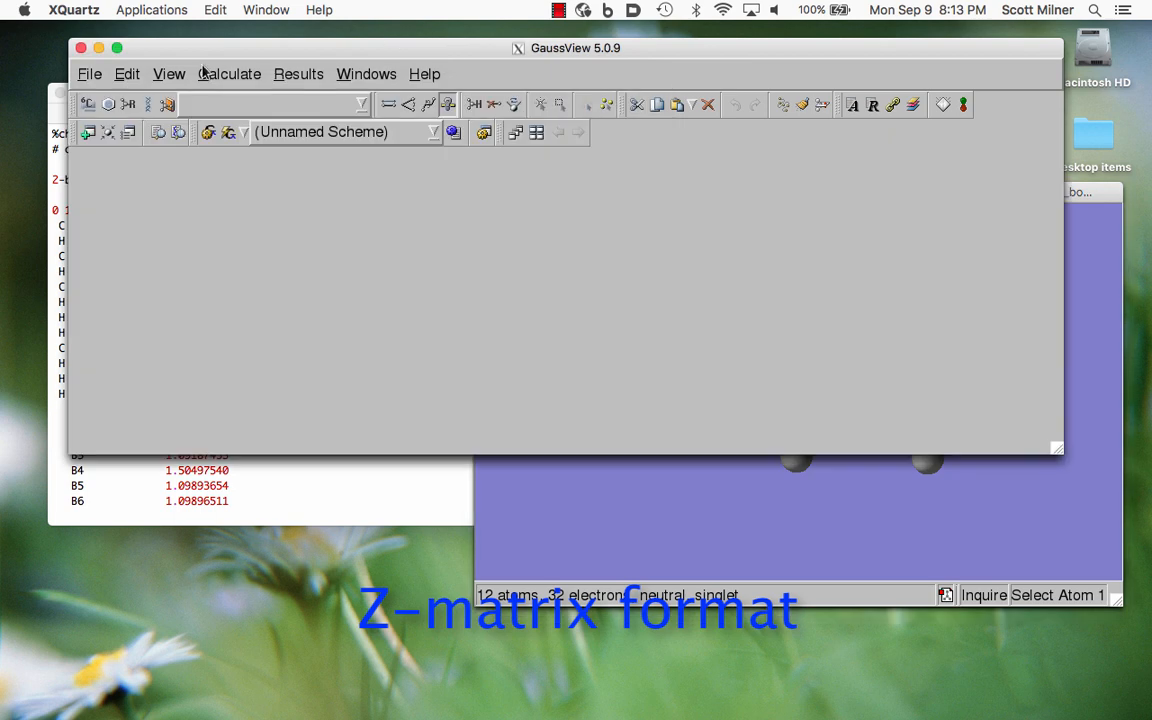
pyautogui.click(169, 74)
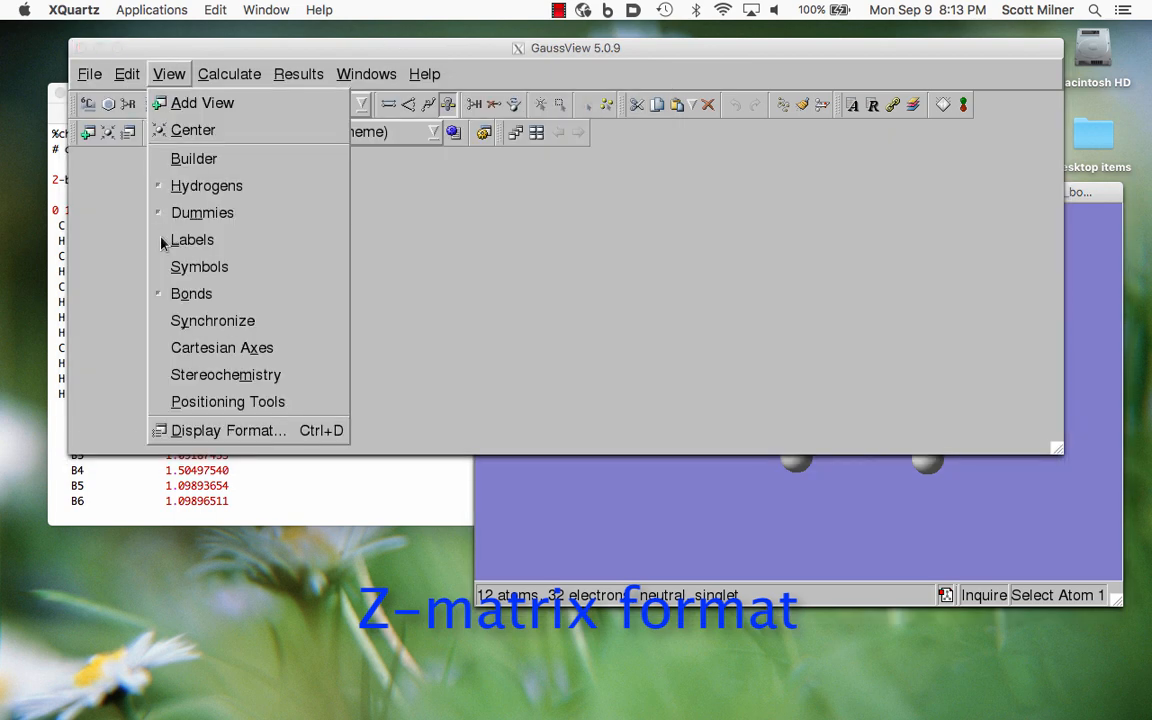
pyautogui.click(168, 239)
pyautogui.click(548, 509)
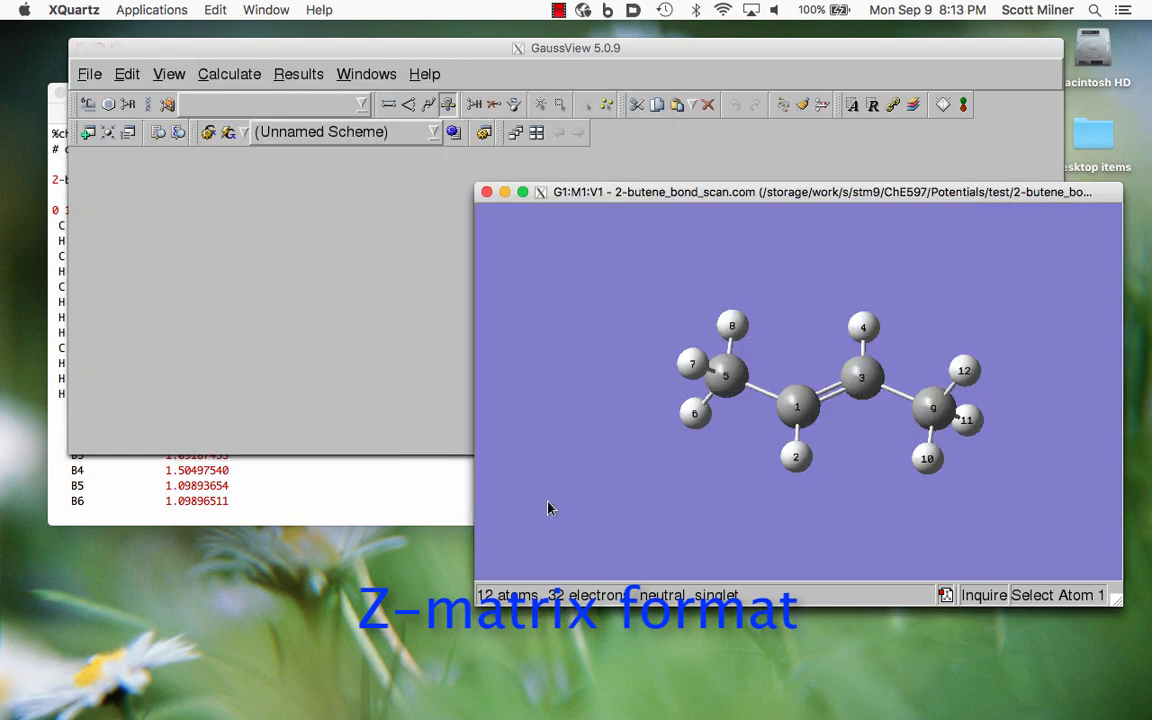
# Step: Switch to the iTerm2 terminal, place its window beside the molecule view, and examine the Z-matrix rows against the numbered atoms
pyautogui.click(376, 478)
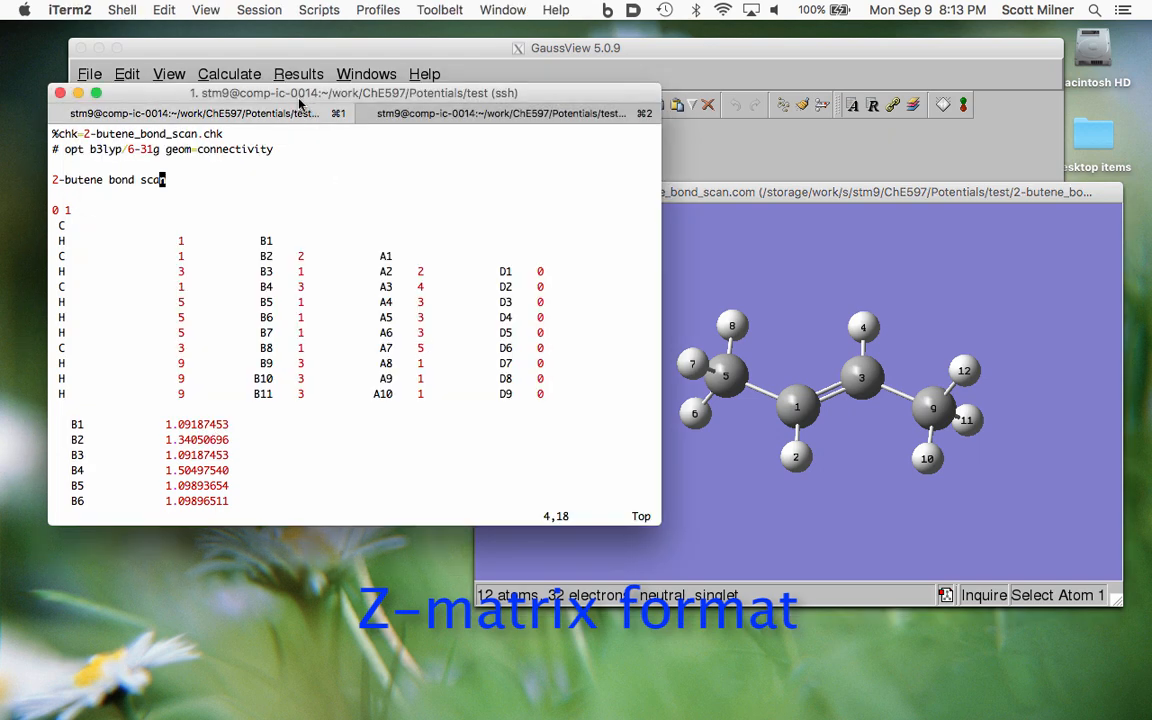
pyautogui.moveTo(270, 92); pyautogui.dragTo(270, 89)
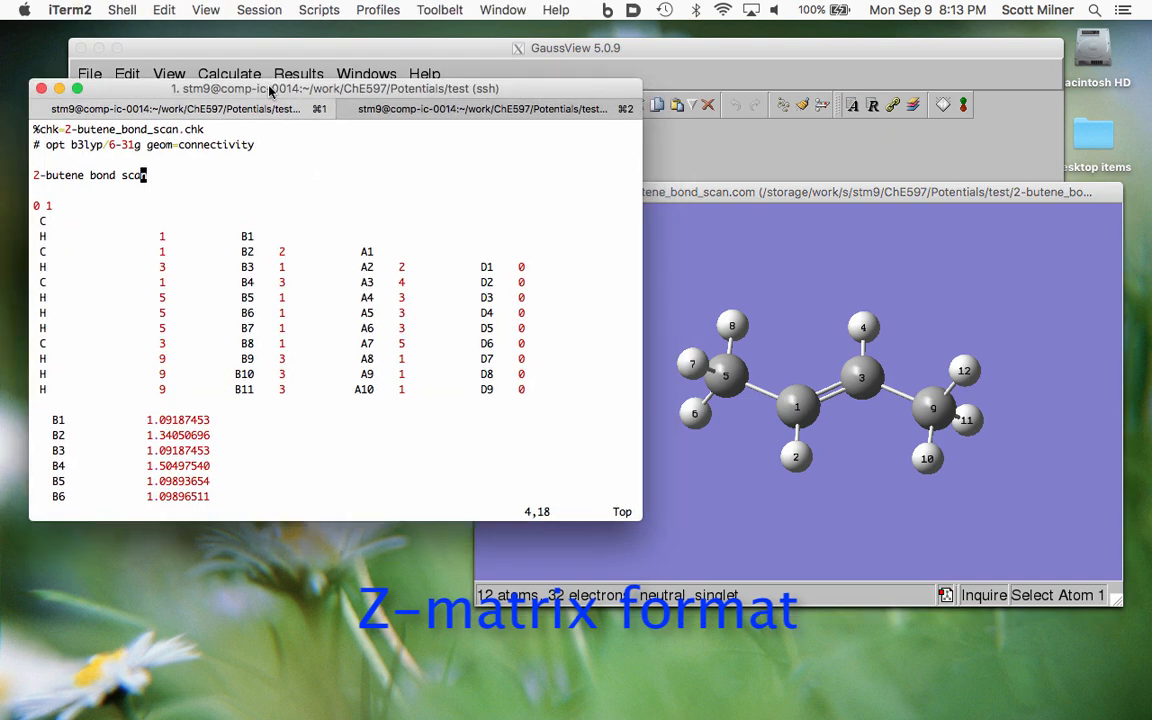
pyautogui.press('Down')
pyautogui.press('Down')
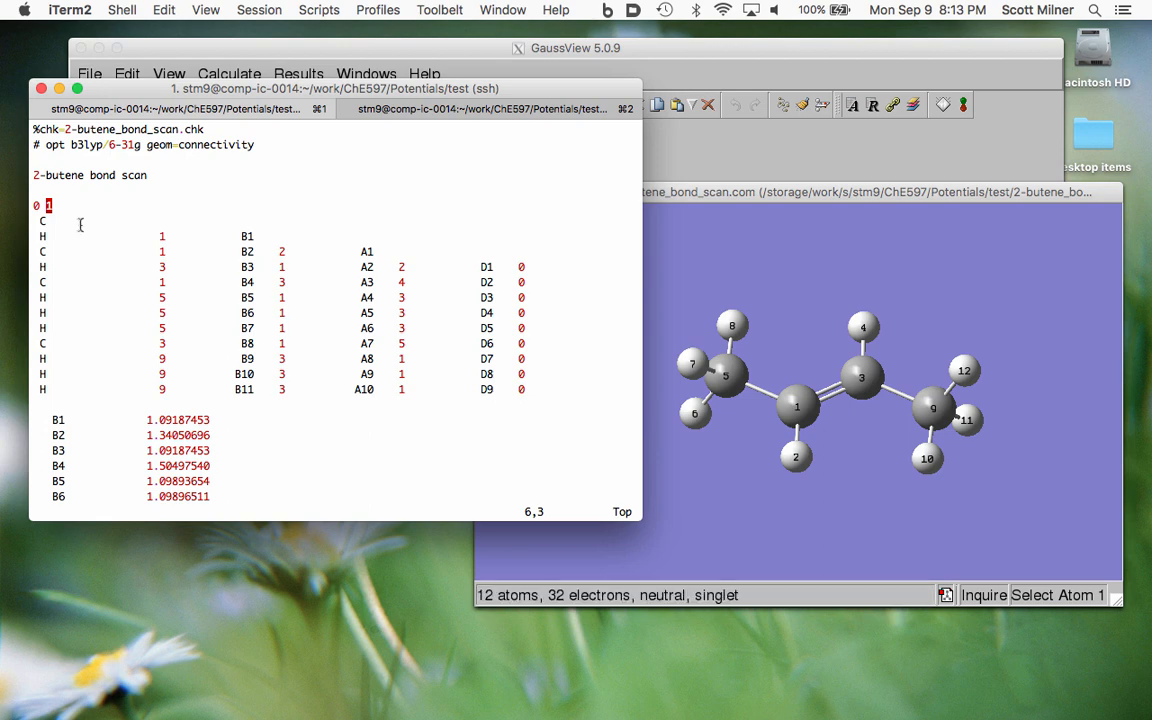
pyautogui.click(130, 220)
pyautogui.press('Down')
pyautogui.press('Down')
pyautogui.press('Down')
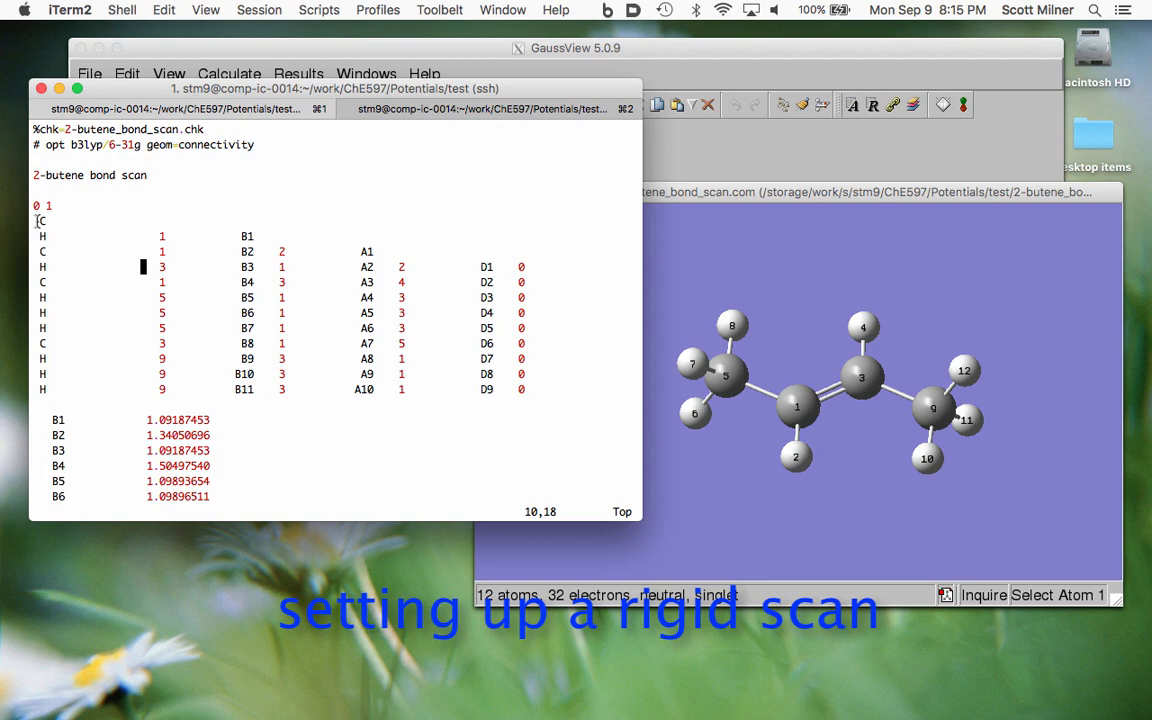
pyautogui.press('Up')
pyautogui.press('Up')
pyautogui.press('Up')
pyautogui.press('Down')
pyautogui.press('Down')
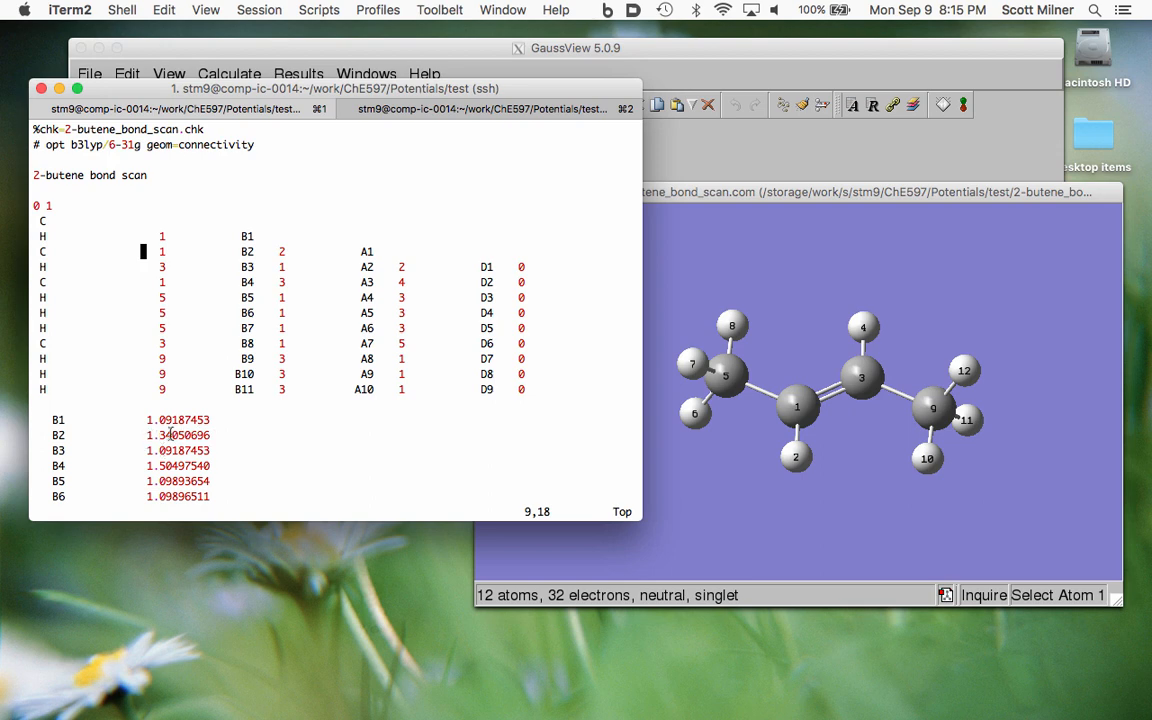
# Step: Highlight the B2 value in the variable list, switch to GaussView and measure the bond between carbon atoms 1 and 3
pyautogui.moveTo(147, 437); pyautogui.dragTo(244, 437)
pyautogui.click(242, 437)
pyautogui.click(647, 424)
pyautogui.click(527, 48)
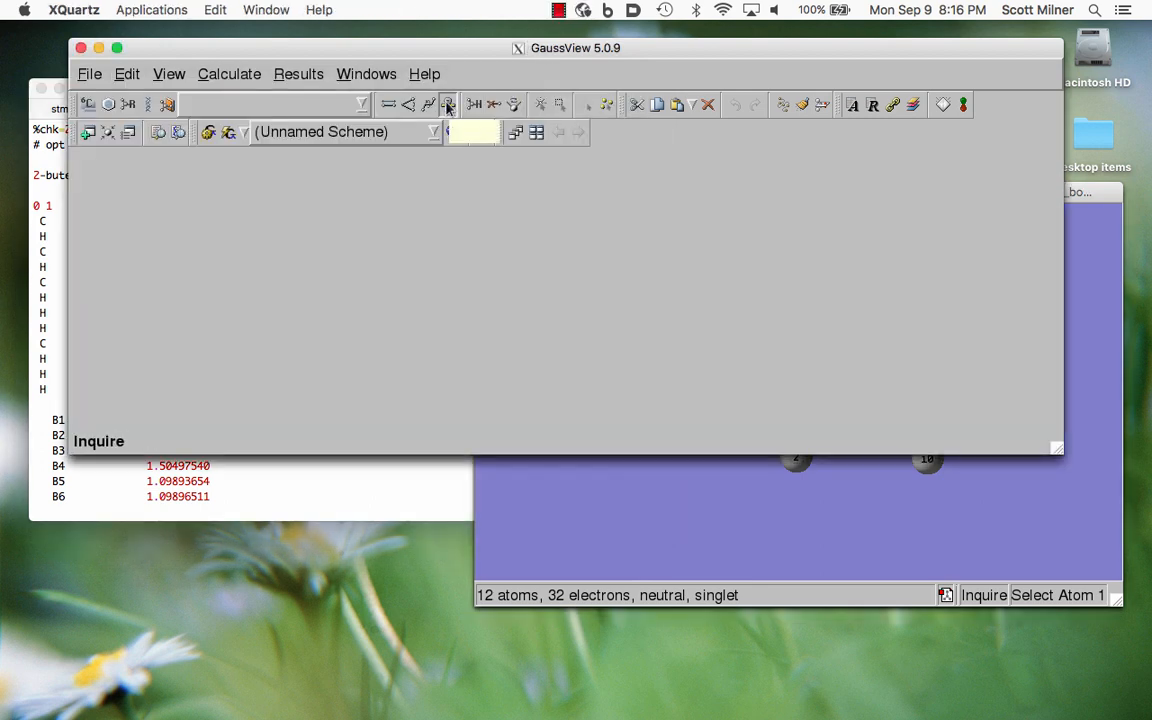
pyautogui.click(645, 497)
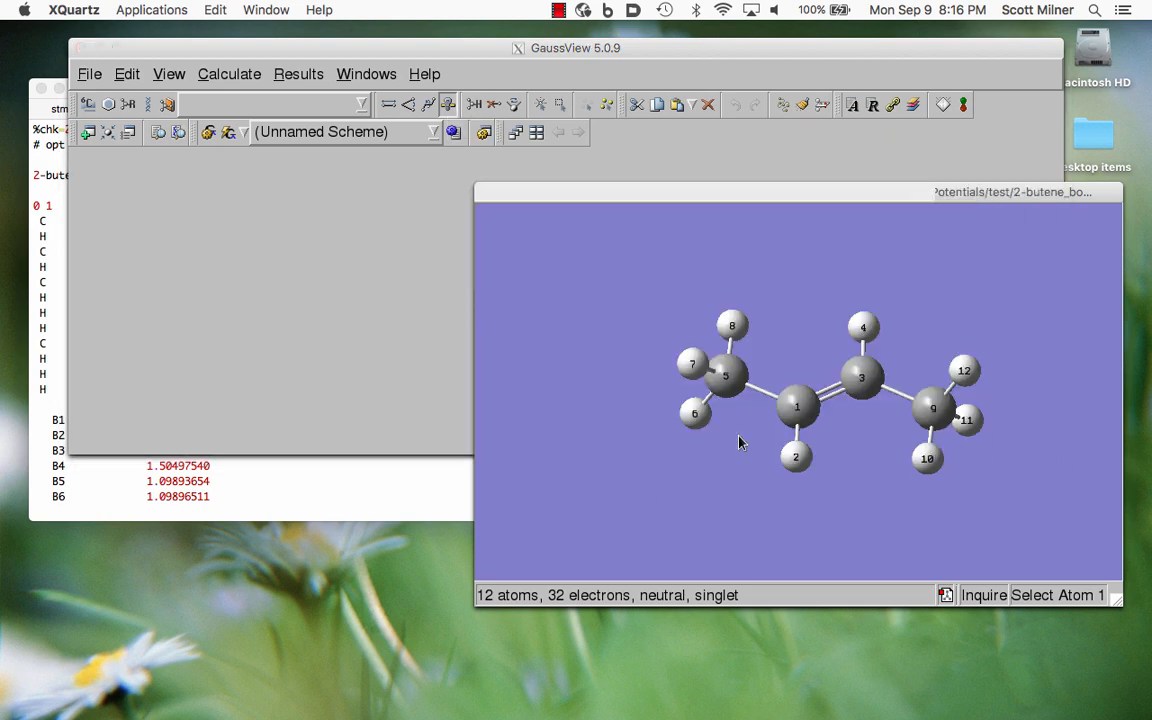
pyautogui.click(813, 403)
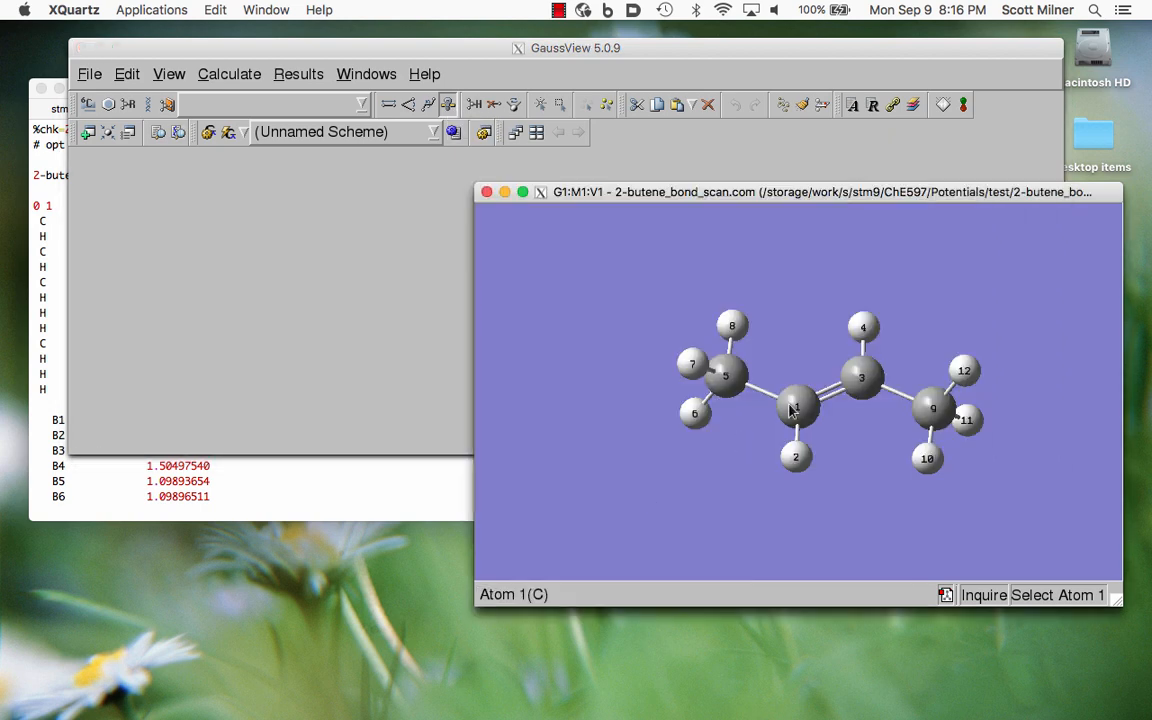
pyautogui.click(862, 377)
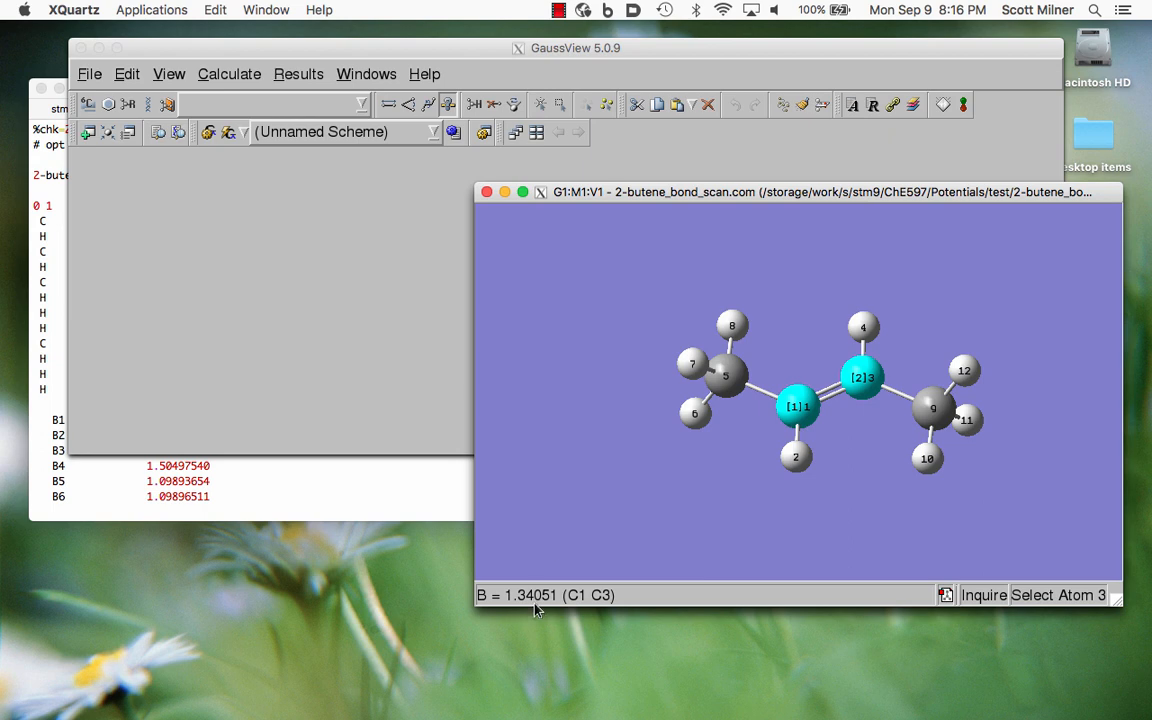
# Step: Switch back to iTerm2 and set the B2 variable to "1.3 10 0.01", defining a ten-step scan in 0.01 increments
pyautogui.click(316, 487)
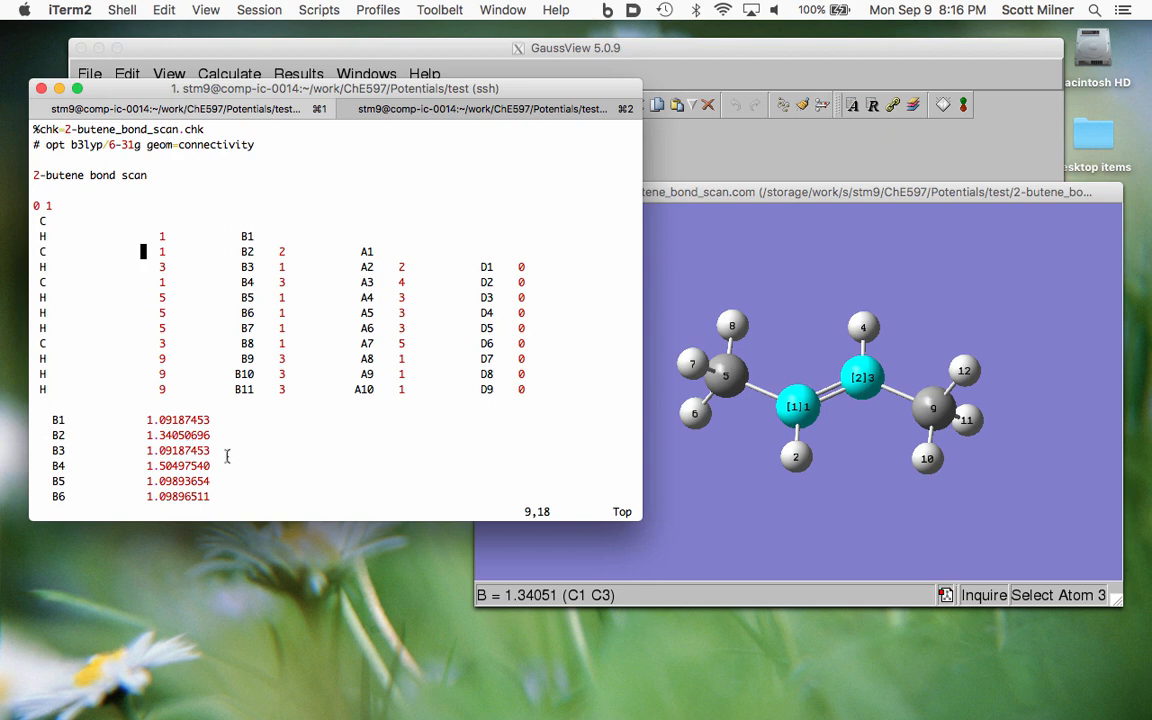
pyautogui.press('Down')
pyautogui.press('Down')
pyautogui.press('Down')
pyautogui.press('Down')
pyautogui.press('Down')
pyautogui.press('Down')
pyautogui.press('Down')
pyautogui.press('Down')
pyautogui.press('Down')
pyautogui.press('Down')
pyautogui.press('Down')
pyautogui.press('Down')
pyautogui.press('Right')
pyautogui.press('Right')
pyautogui.press('Right')
pyautogui.press('Right')
pyautogui.hotkey('shift', 'c')
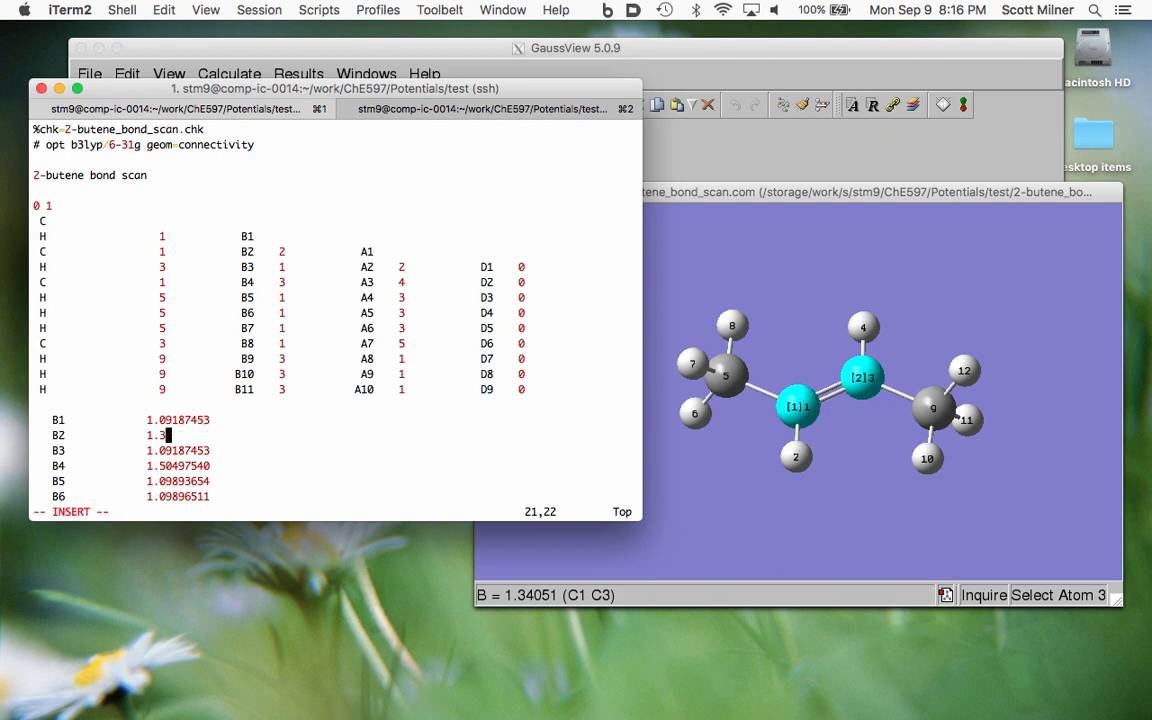
pyautogui.write('10 0.01')
pyautogui.press('Escape')
# Step: Replace the opt keyword with scan in the route line, then save 2-butene_bond_scan.com and quit vi
pyautogui.press('Up')
pyautogui.press('Up')
pyautogui.press('Up')
pyautogui.press('Up')
pyautogui.press('Up')
pyautogui.press('Up')
pyautogui.press('Up')
pyautogui.press('Up')
pyautogui.press('Up')
pyautogui.press('Up')
pyautogui.press('Up')
pyautogui.press('Up')
pyautogui.press('Up')
pyautogui.press('Up')
pyautogui.press('Up')
pyautogui.press('Up')
pyautogui.press('Up')
pyautogui.press('Up')
pyautogui.press('Up')
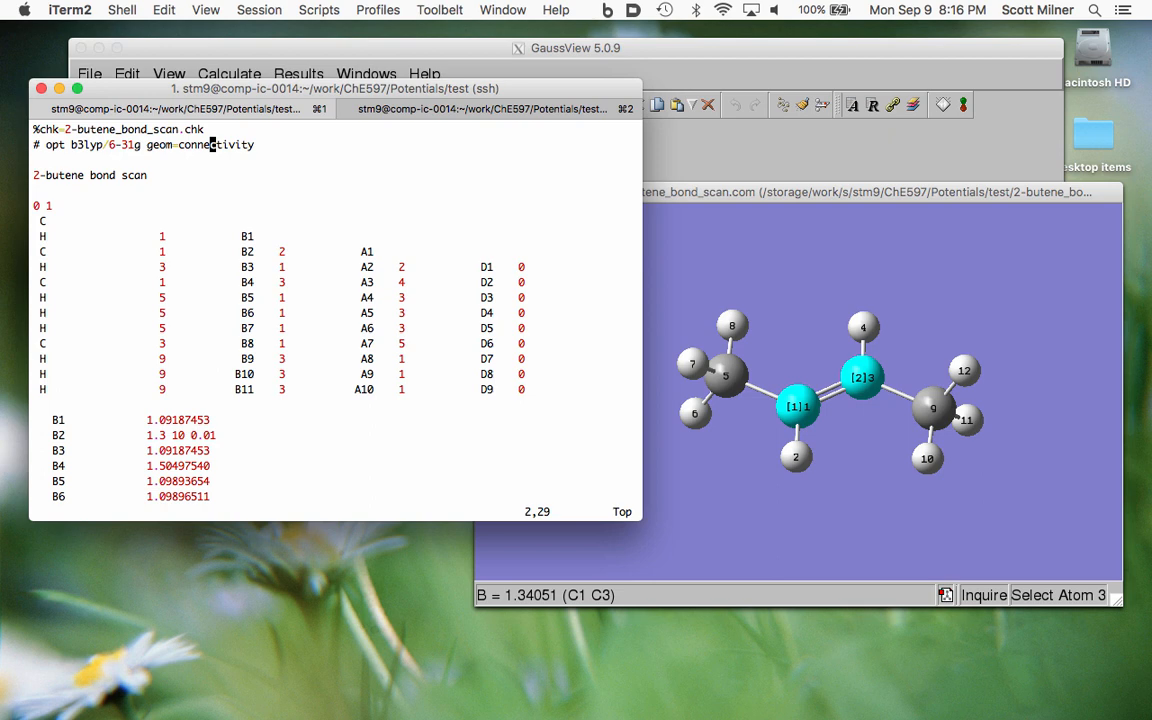
pyautogui.press('Left')
pyautogui.press('Left')
pyautogui.press('Left')
pyautogui.press('Left')
pyautogui.press('Left')
pyautogui.press('Left')
pyautogui.press('Left')
pyautogui.press('Left')
pyautogui.press('Left')
pyautogui.press('Left')
pyautogui.press('Left')
pyautogui.press('Left')
pyautogui.press('Left')
pyautogui.press('Left')
pyautogui.press('Left')
pyautogui.press('Left')
pyautogui.press('Left')
pyautogui.press('Left')
pyautogui.press('Left')
pyautogui.press('Left')
pyautogui.write('cw')
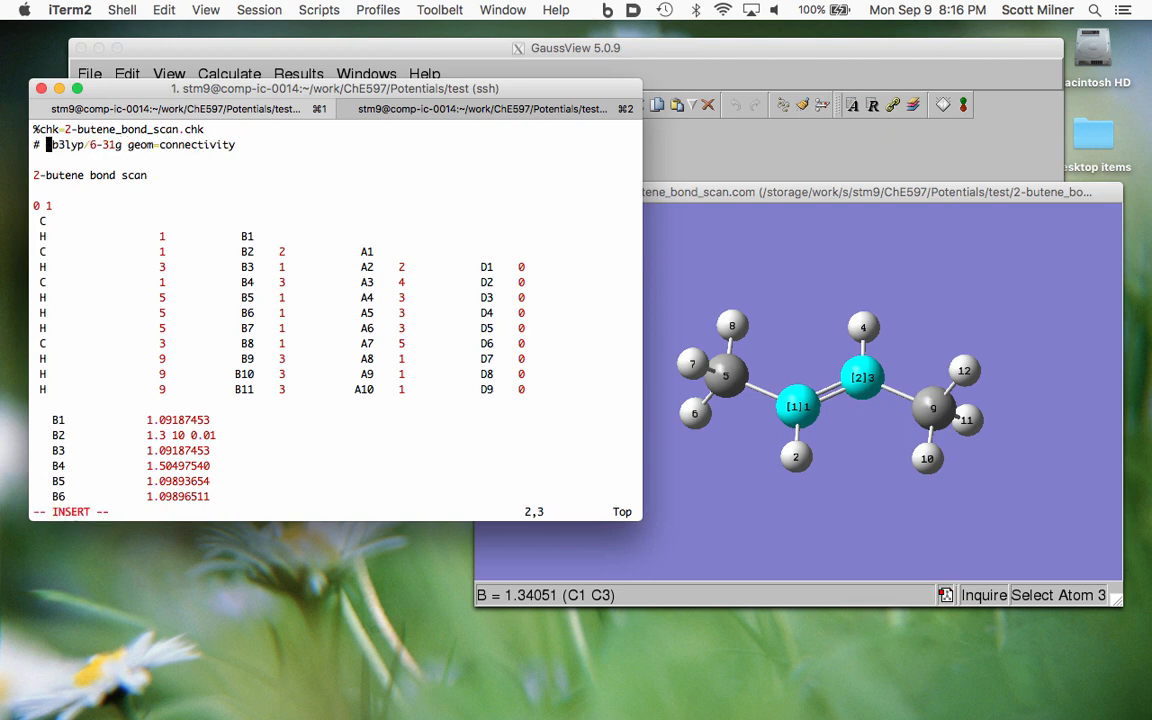
pyautogui.write('scan')
pyautogui.press('Escape')
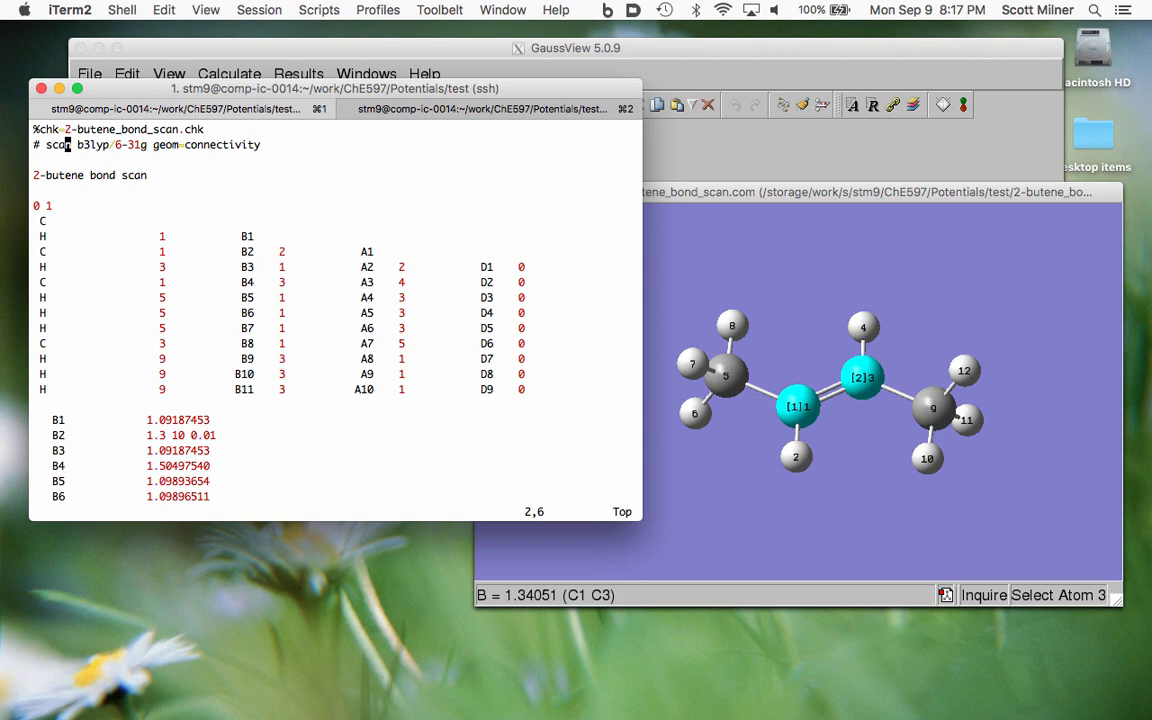
pyautogui.write(':wq')
pyautogui.press('Return')
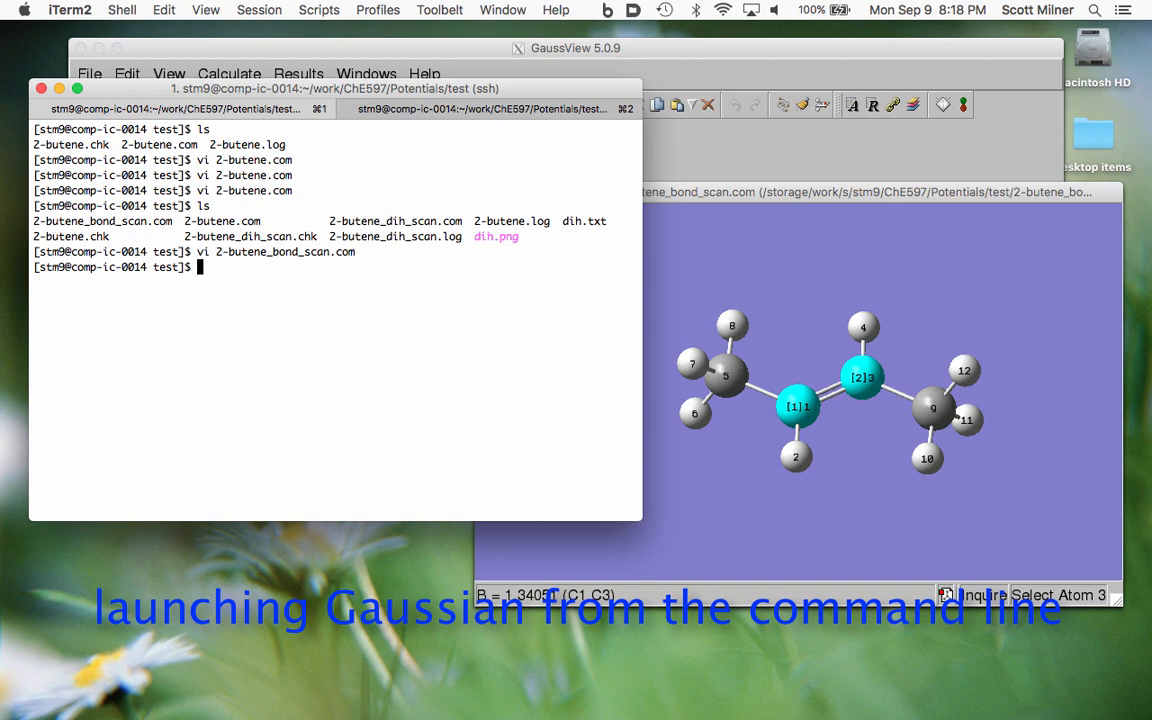
# Step: Launch g09 on 2-butene_bond_scan.com as a background job
pyautogui.write('g09')
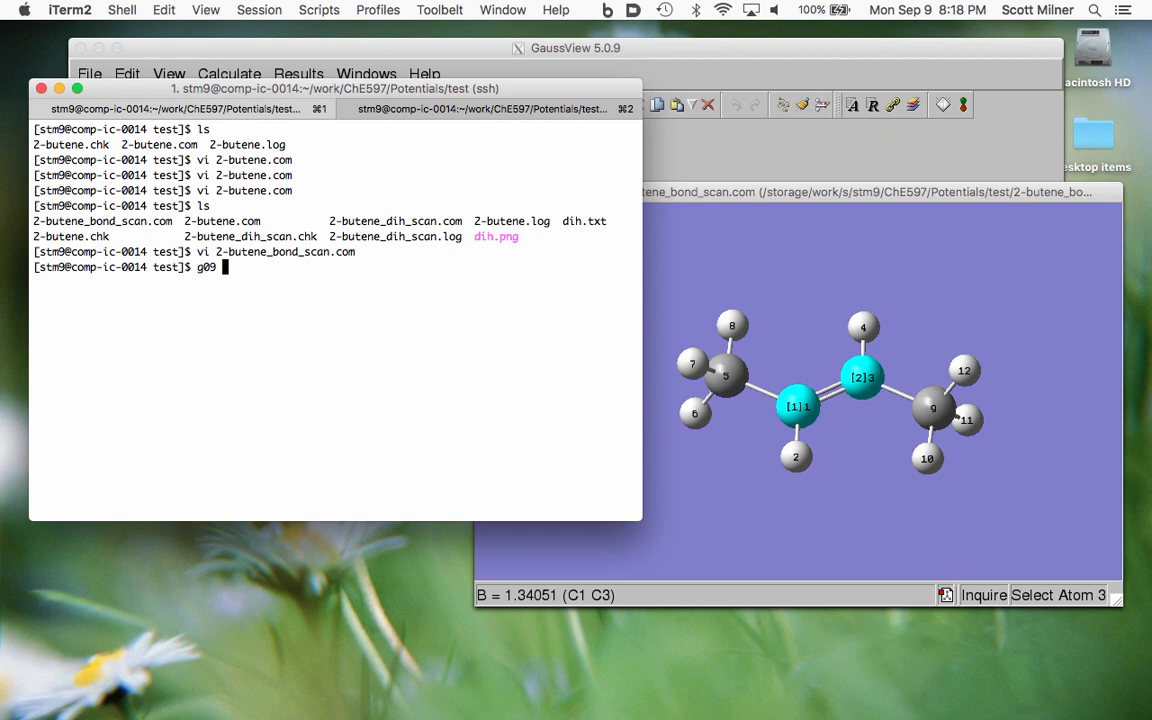
pyautogui.write('2-butene_bond_scan.com')
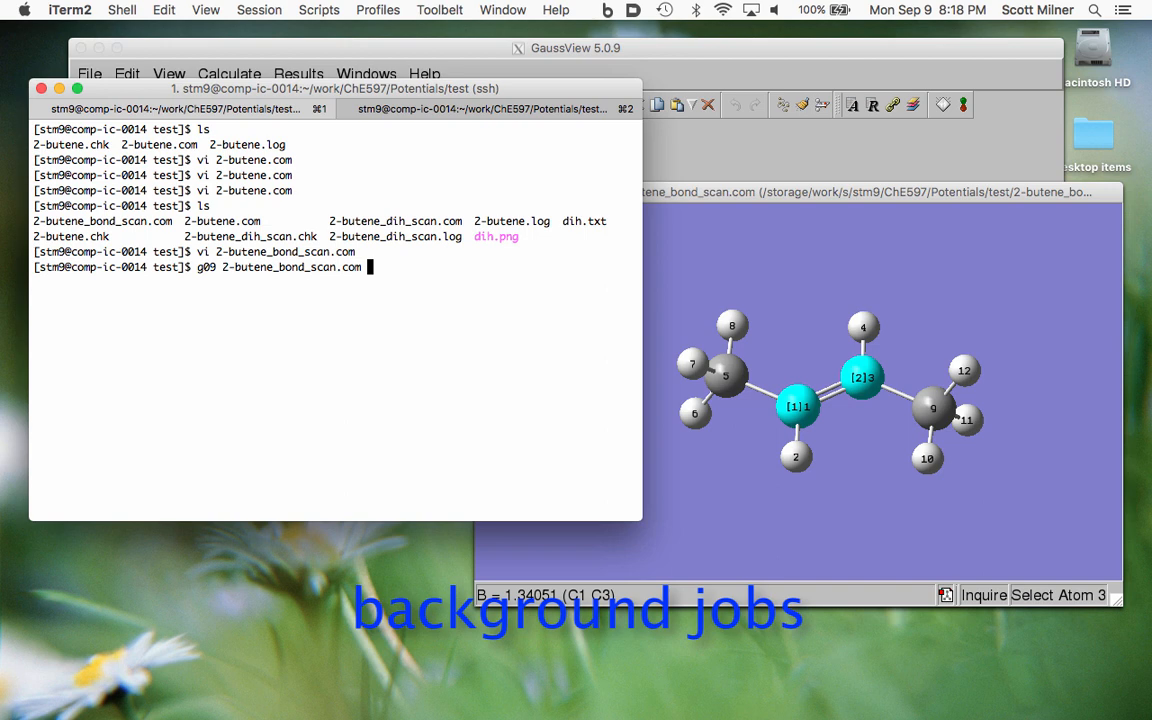
pyautogui.write('&')
pyautogui.press('Return')
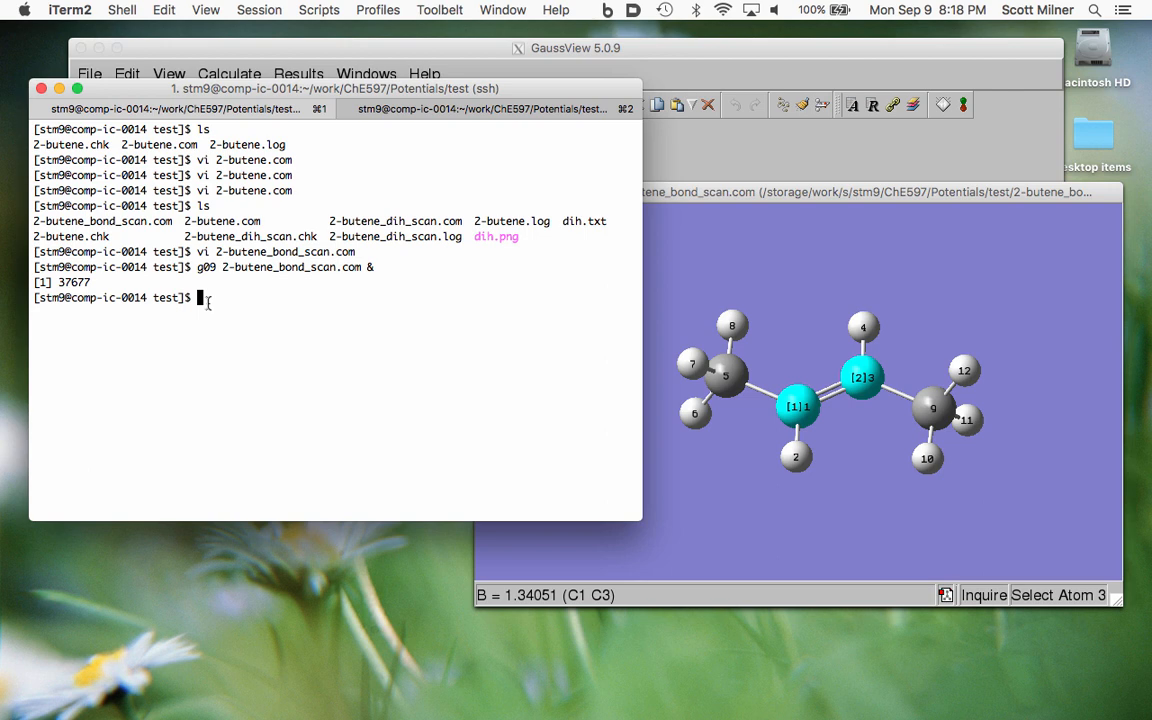
# Step: List the running processes with ps and refresh the shell prompt to check on the background job
pyautogui.write('ps')
pyautogui.press('Return')
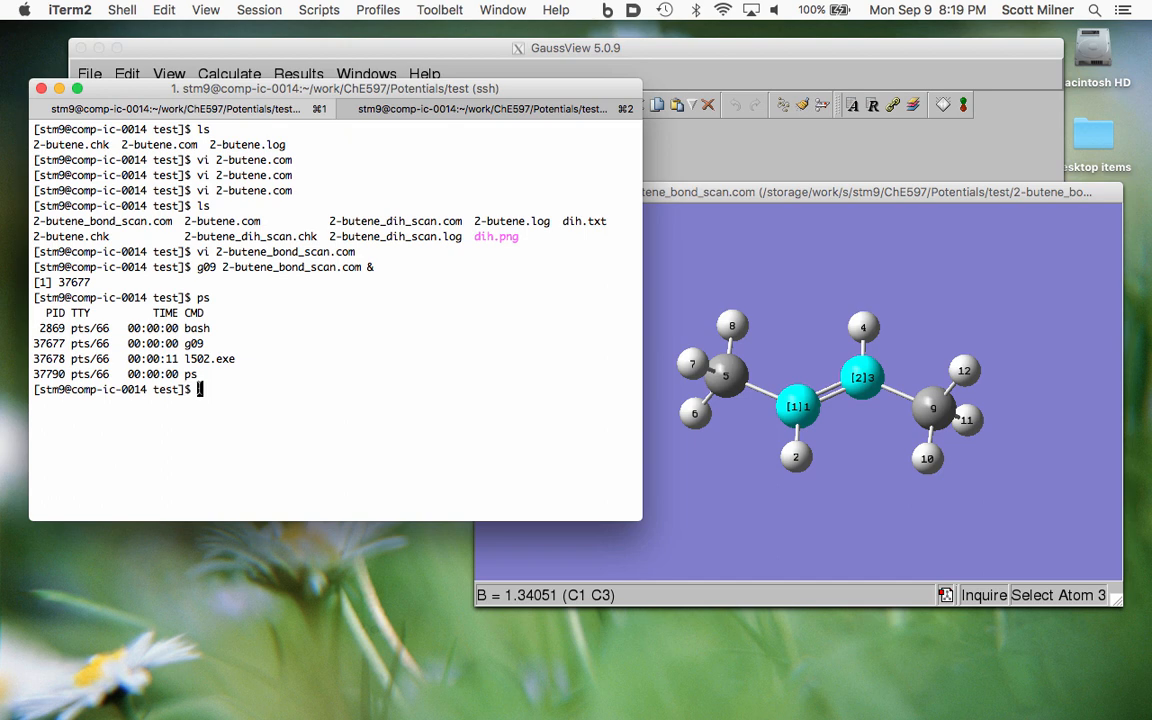
pyautogui.press('Return')
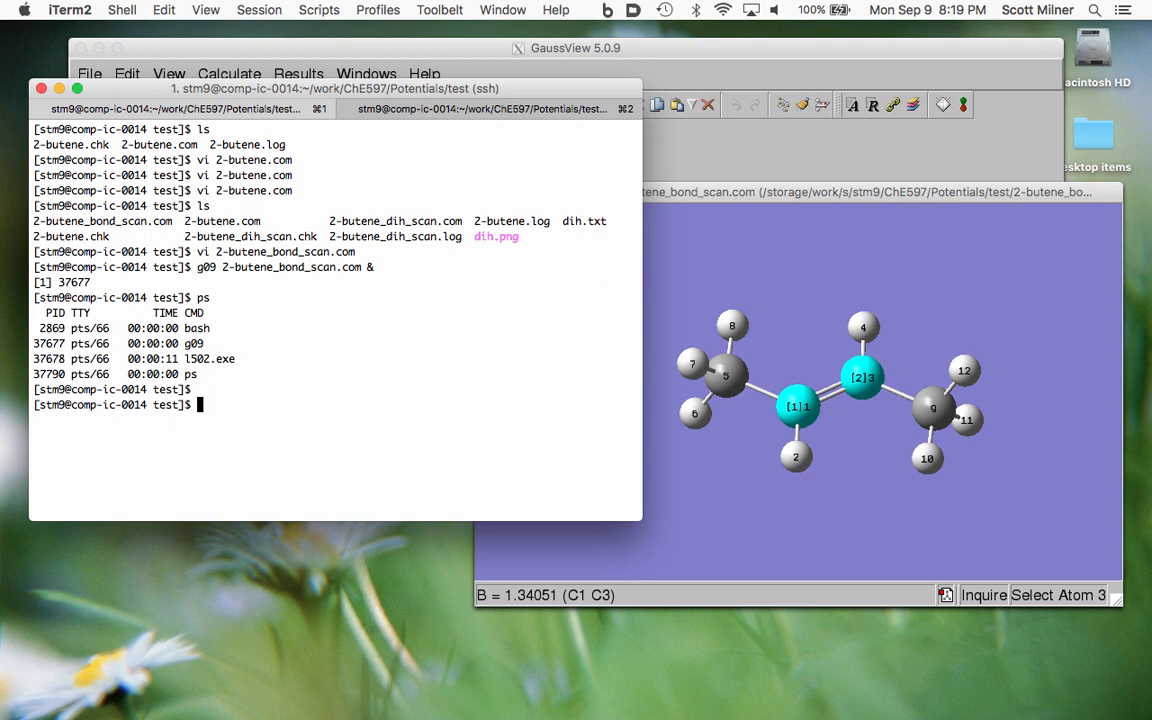
pyautogui.press('Return')
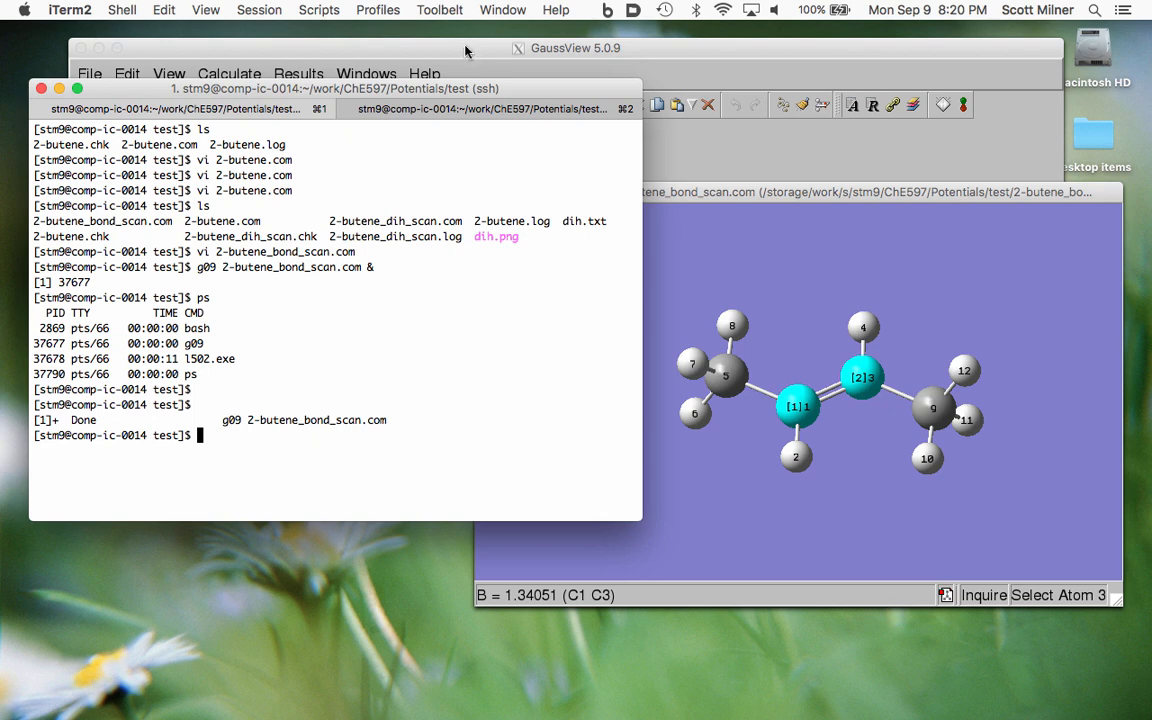
# Step: Switch to GaussView and open the output file 2-butene_bond_scan.log from the test directory
pyautogui.click(90, 75)
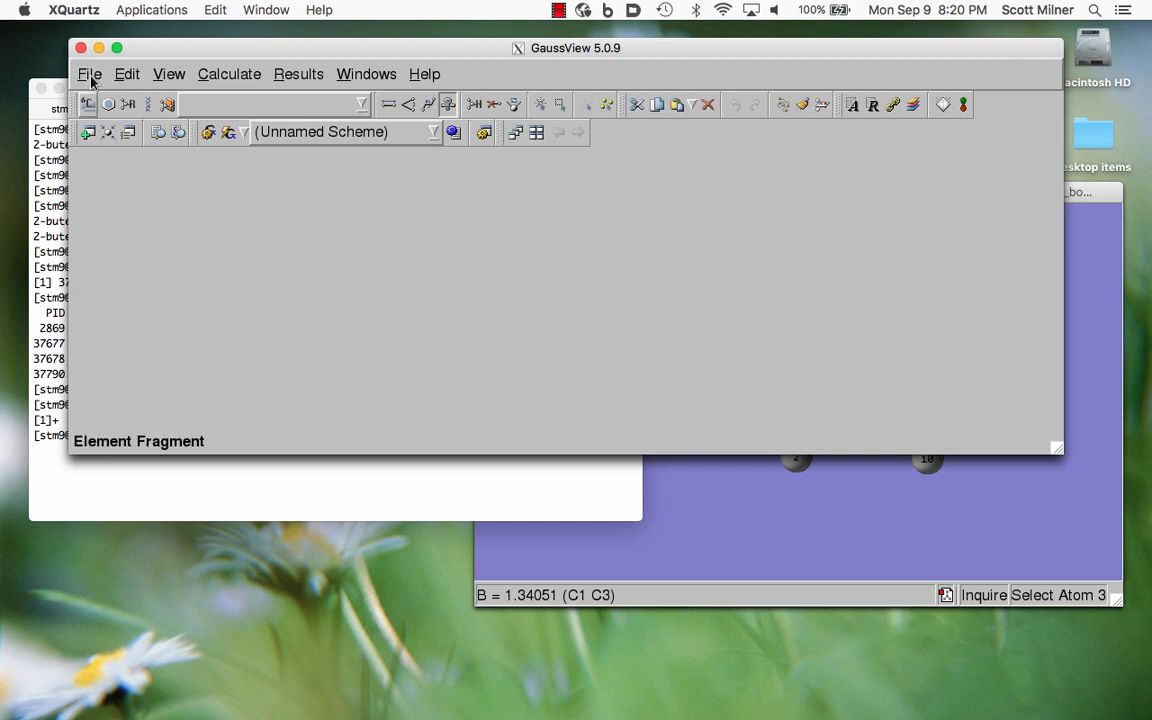
pyautogui.click(90, 76)
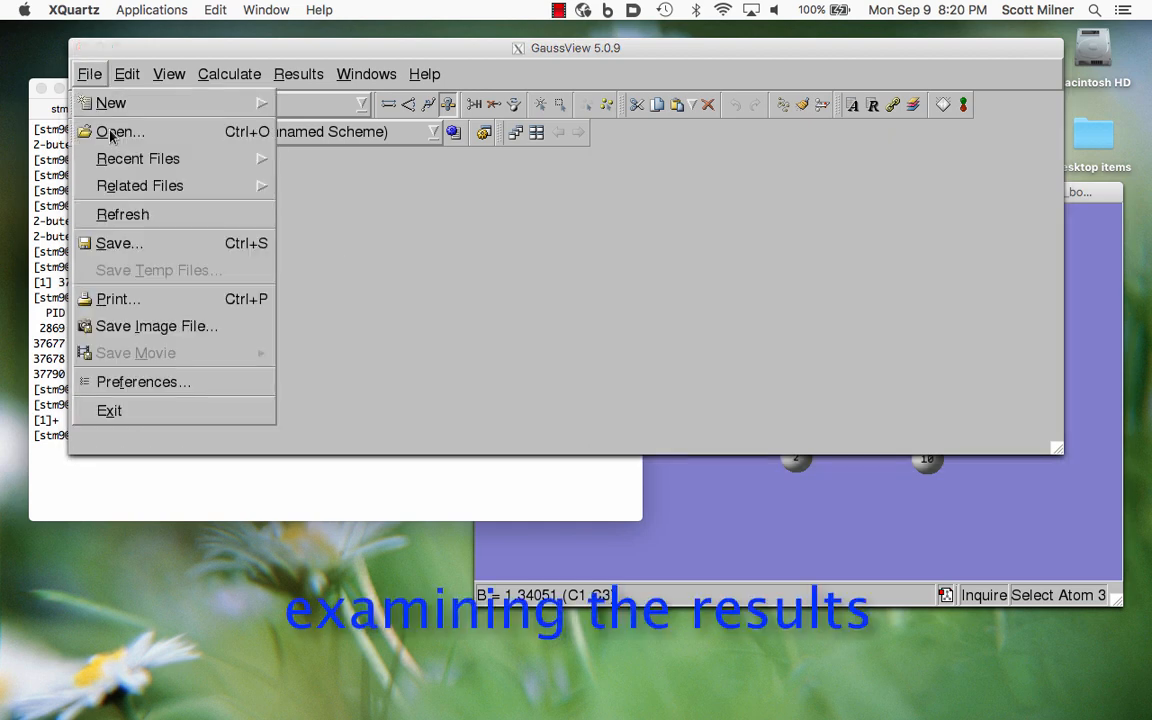
pyautogui.click(111, 133)
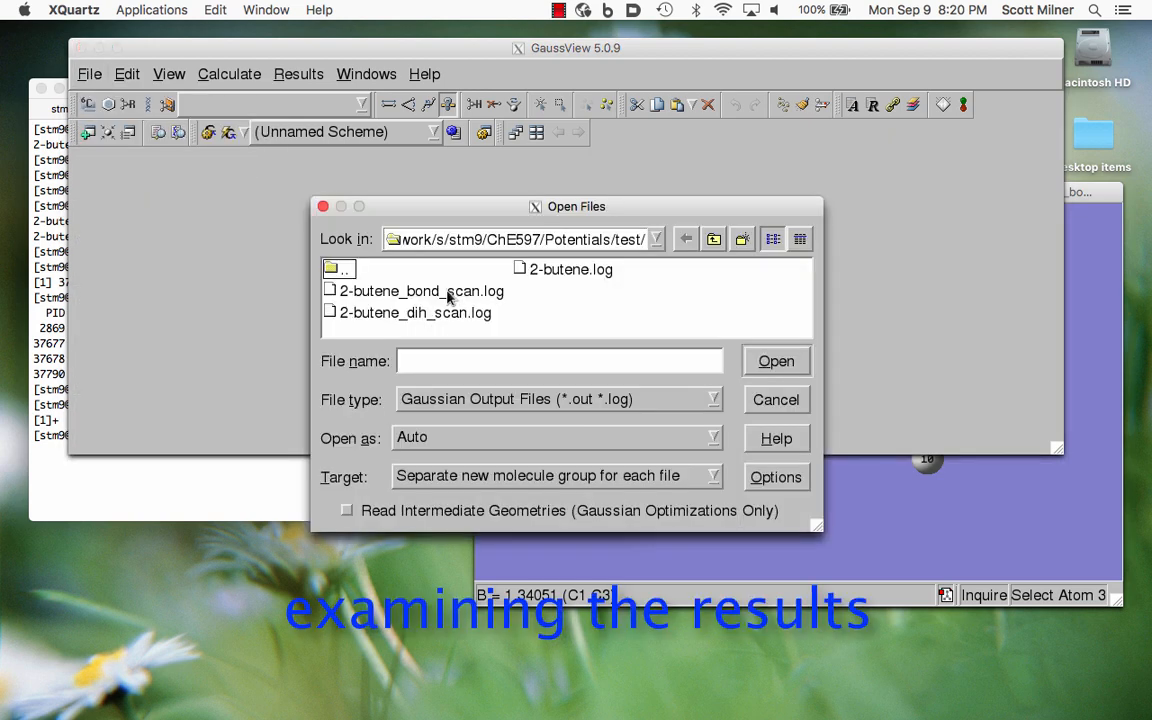
pyautogui.click(448, 291)
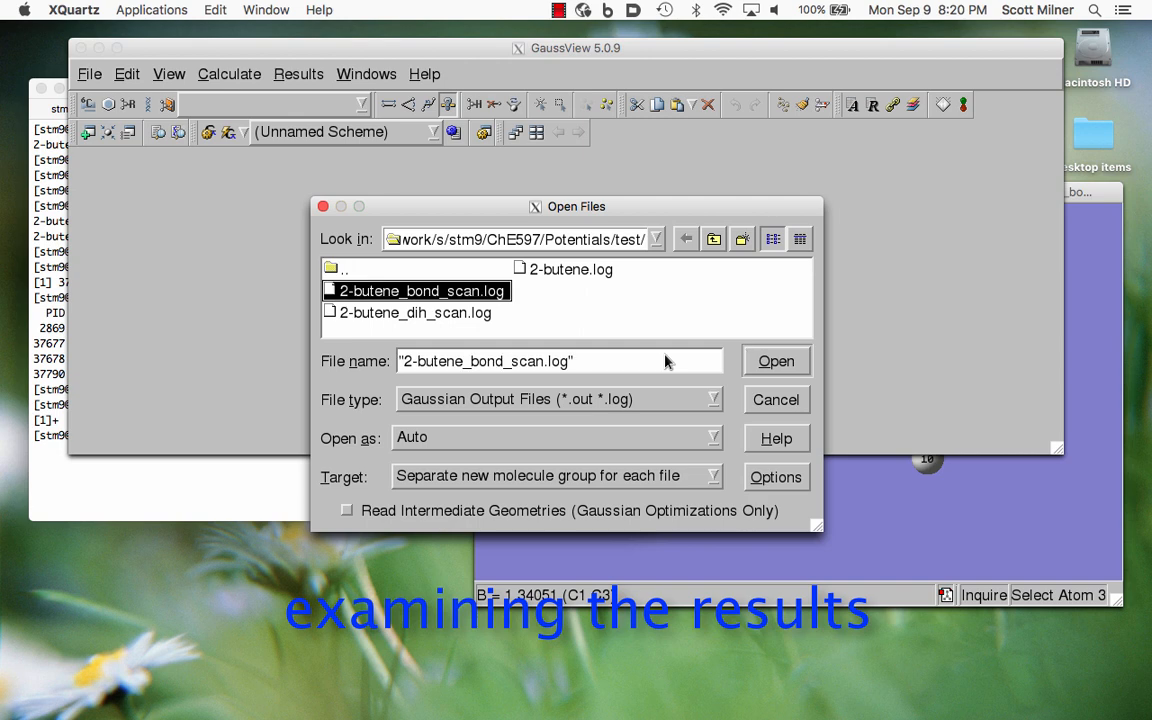
pyautogui.click(775, 361)
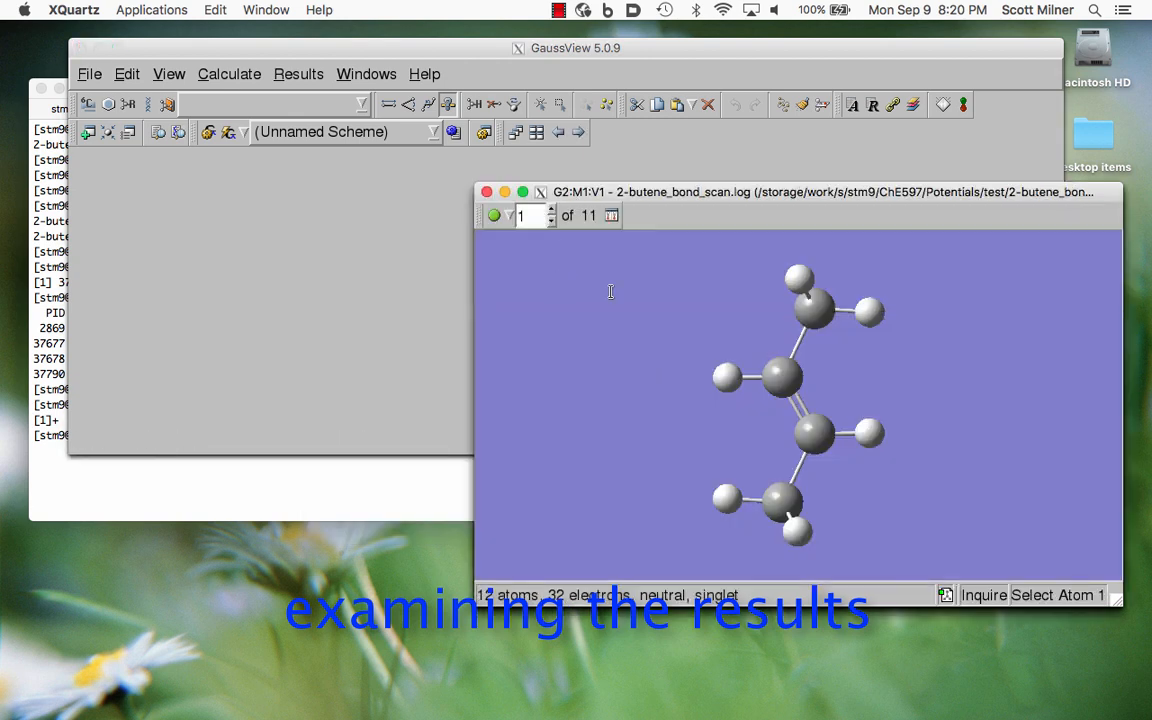
# Step: Step through the bond scan geometries from the first to the last and back again to examine the stretching double bond
pyautogui.click(551, 211)
pyautogui.click(551, 211)
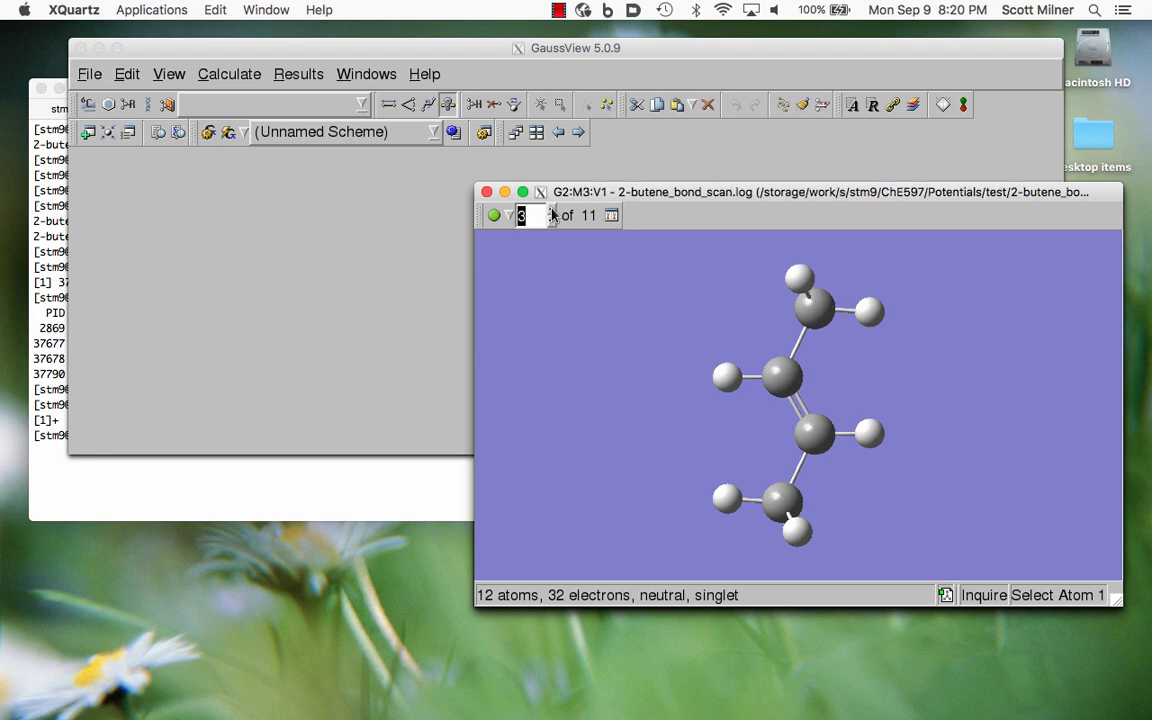
pyautogui.click(551, 211)
pyautogui.click(551, 211)
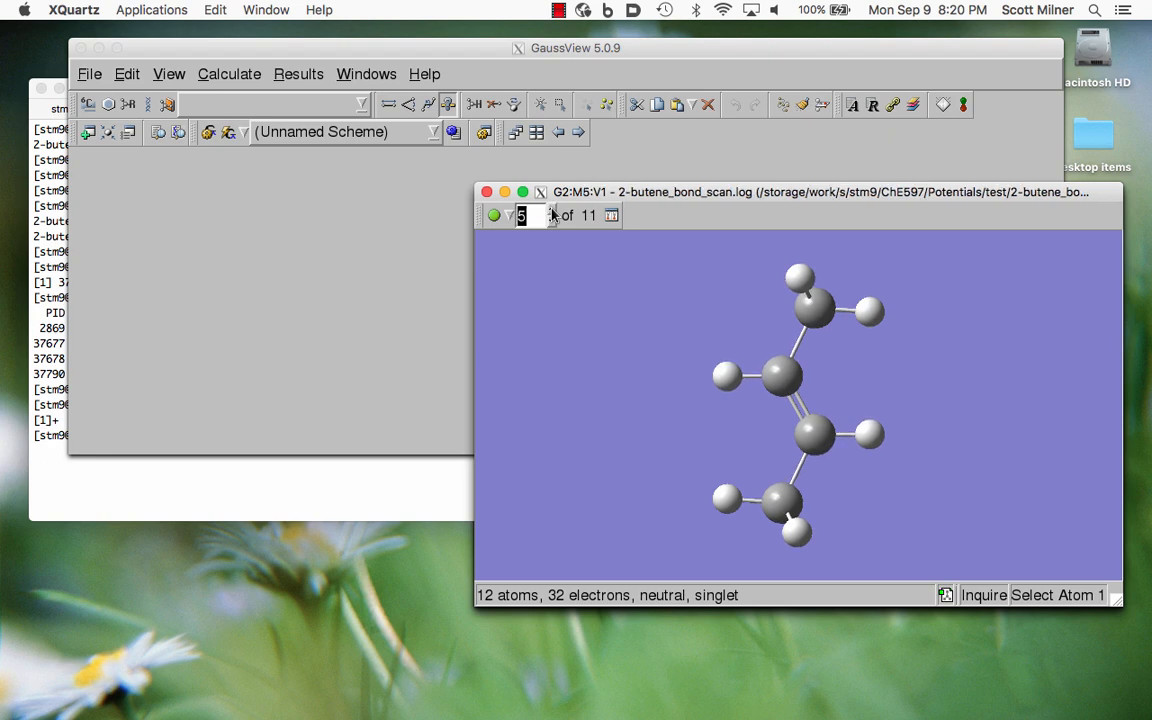
pyautogui.click(551, 211)
pyautogui.click(551, 211)
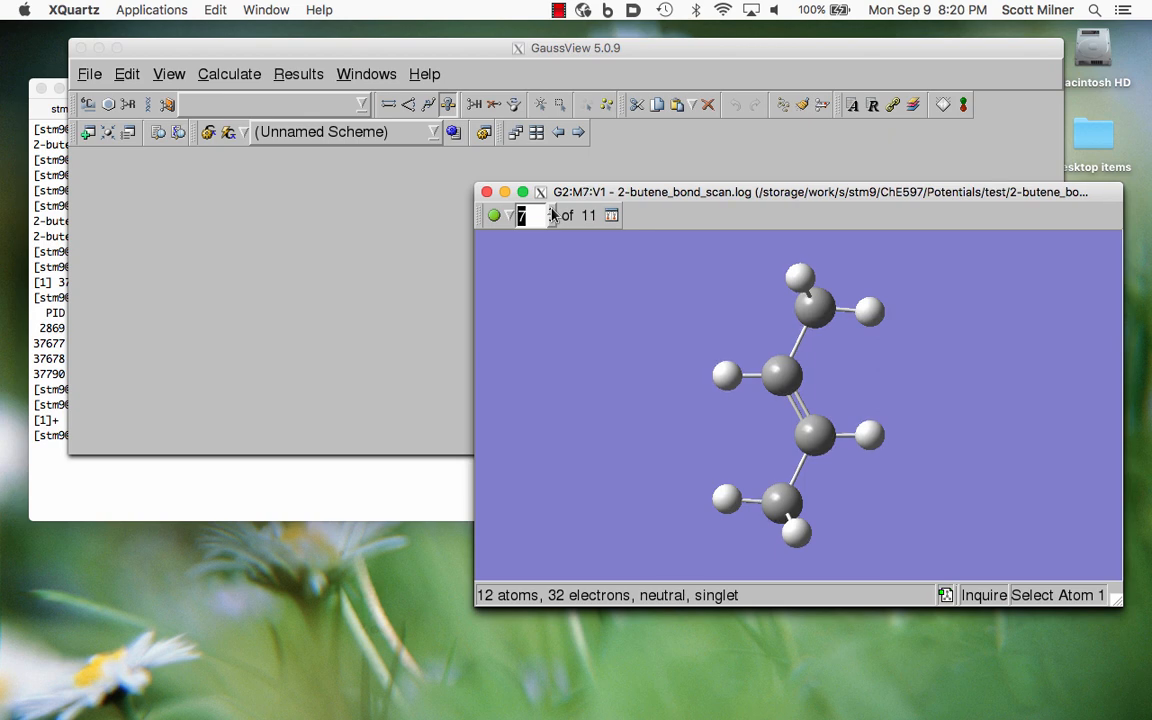
pyautogui.click(551, 211)
pyautogui.click(551, 211)
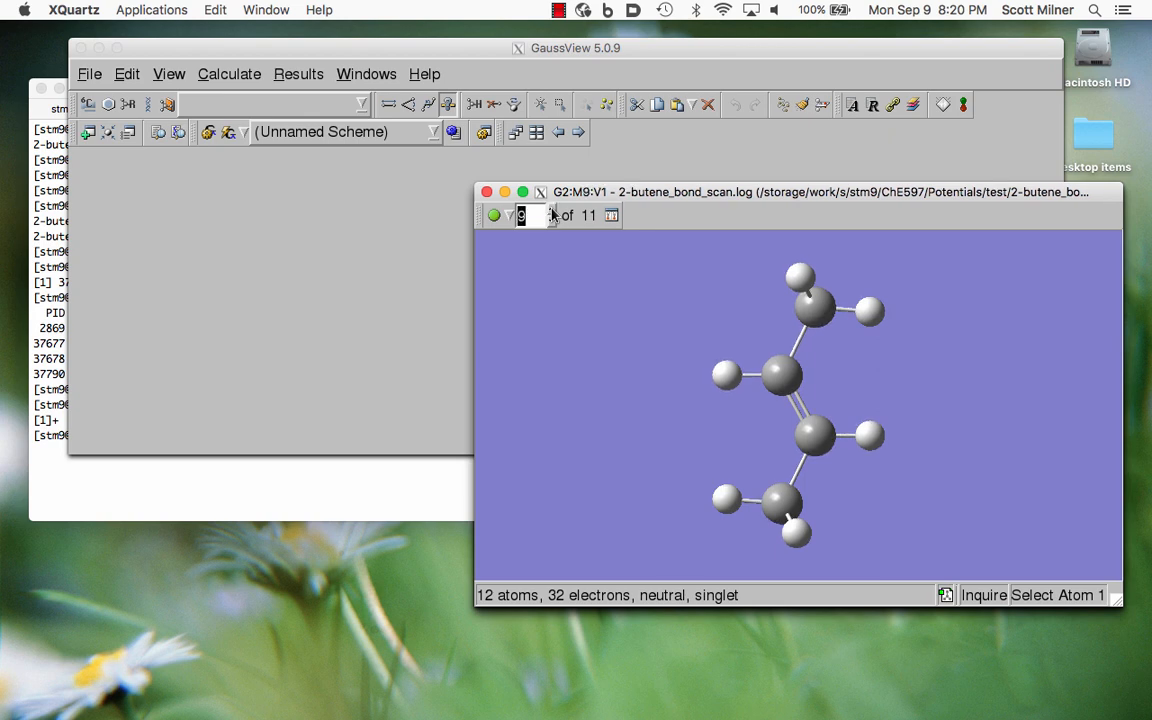
pyautogui.click(551, 211)
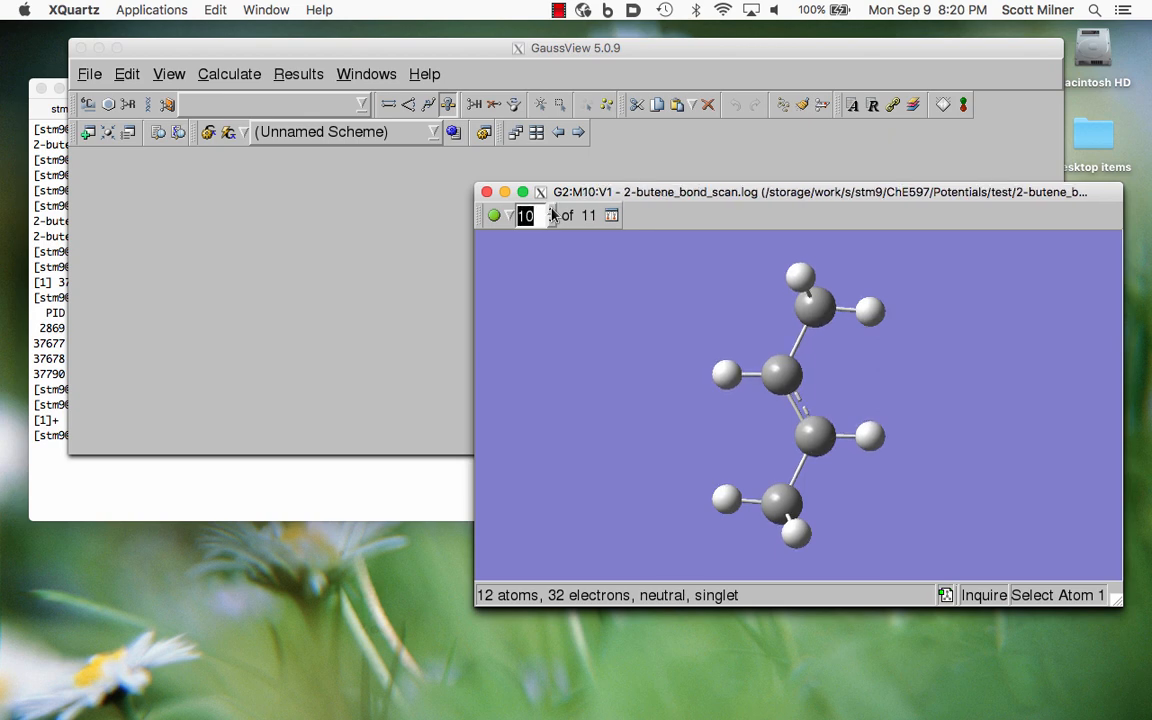
pyautogui.click(551, 211)
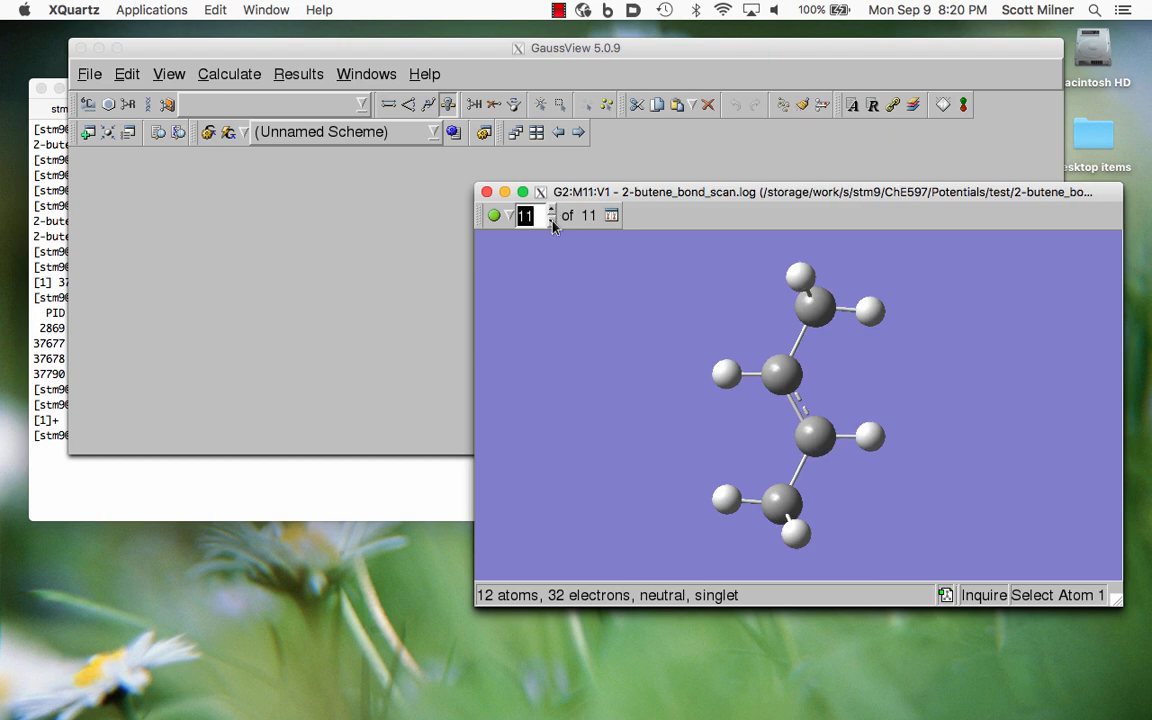
pyautogui.click(551, 222)
pyautogui.click(551, 222)
pyautogui.click(551, 222)
pyautogui.click(551, 222)
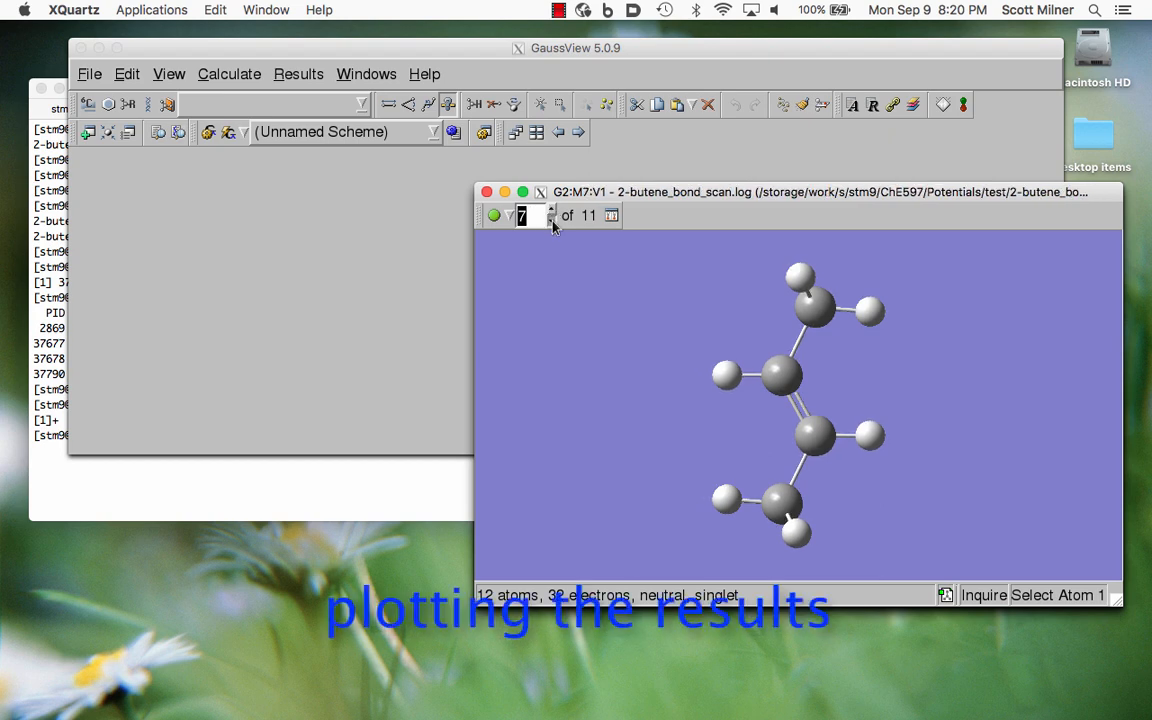
pyautogui.click(551, 222)
pyautogui.click(551, 222)
pyautogui.click(551, 222)
pyautogui.click(551, 222)
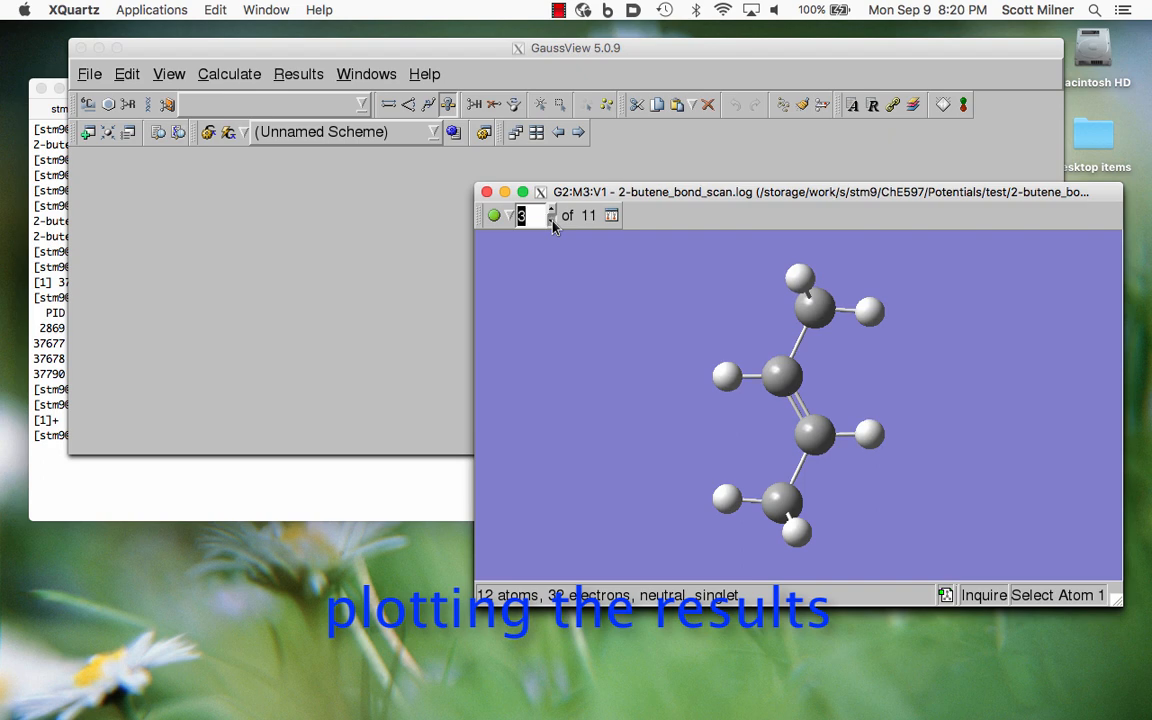
pyautogui.click(551, 222)
pyautogui.click(551, 222)
pyautogui.click(551, 222)
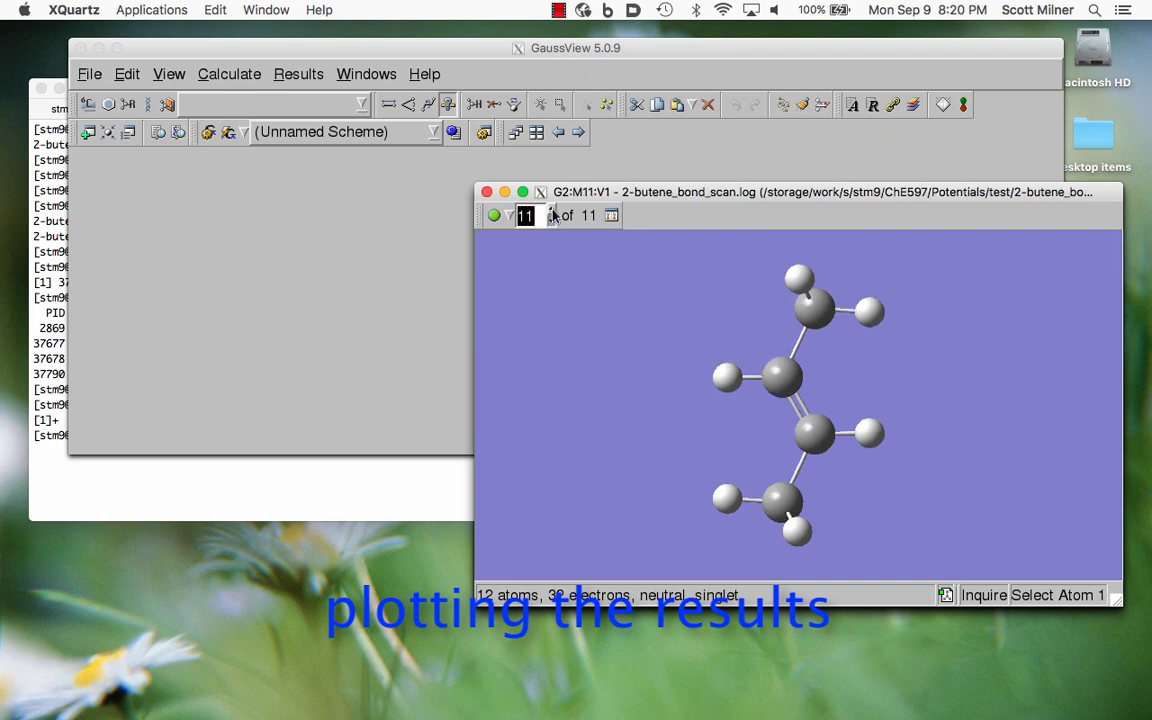
# Step: Plot the total energy scan for 2-butene_bond_scan.log from the GaussView results
pyautogui.click(551, 211)
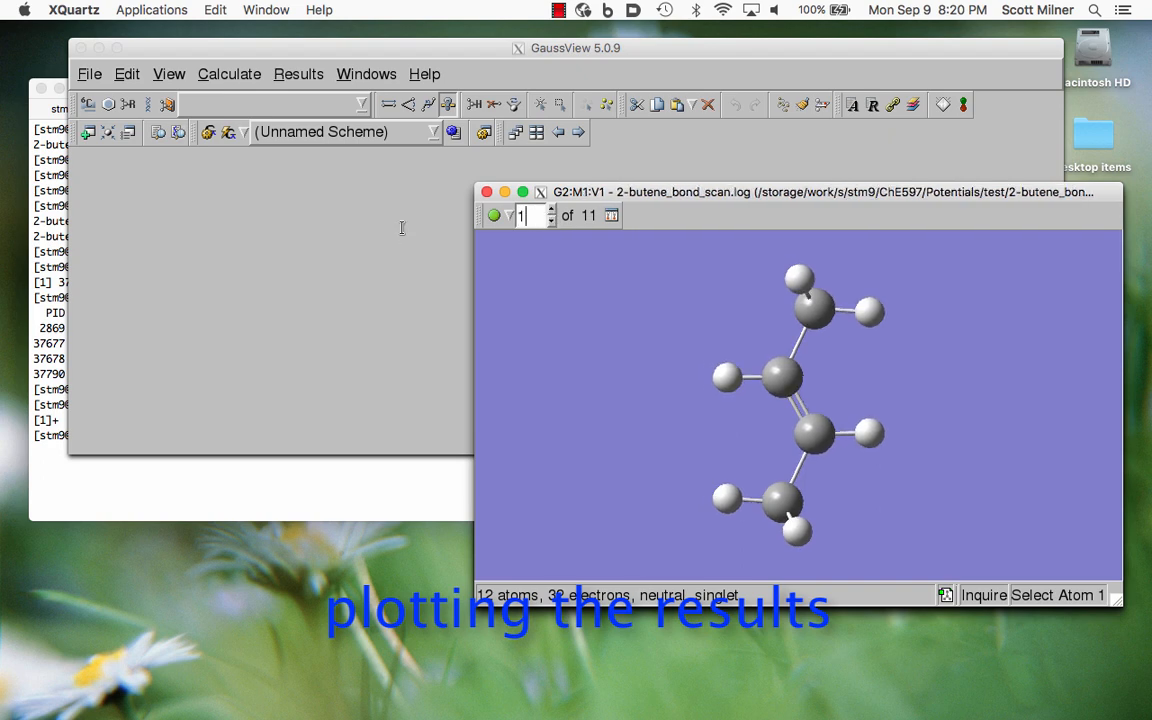
pyautogui.click(299, 87)
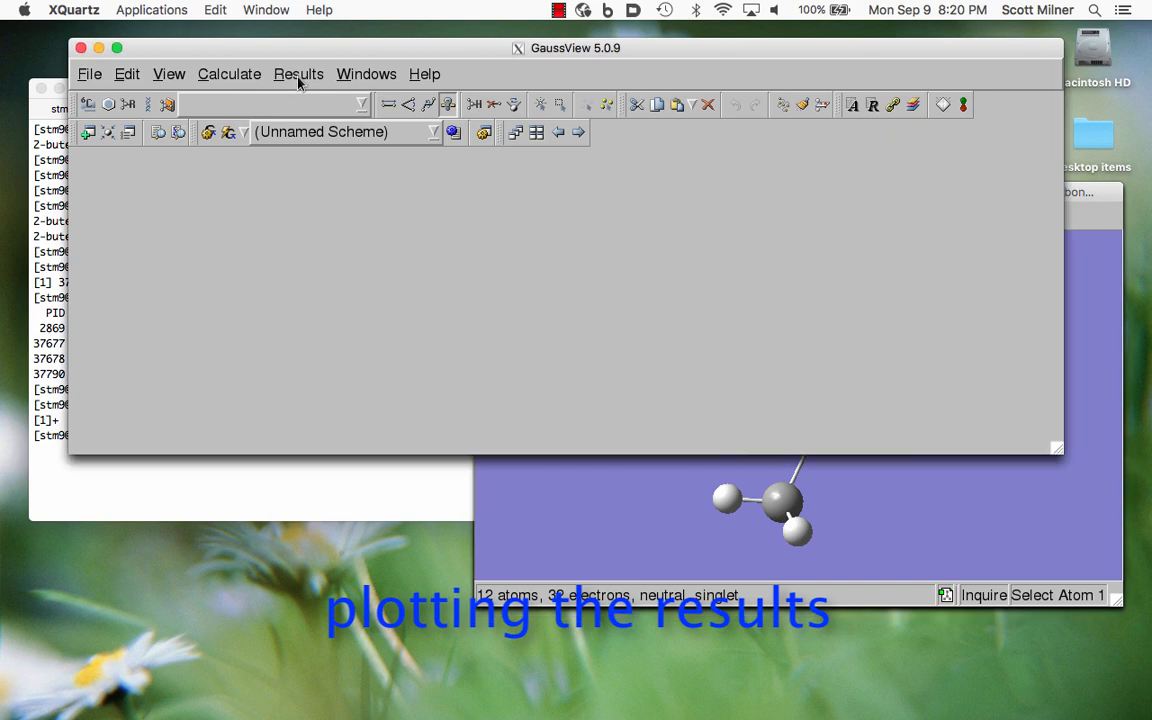
pyautogui.click(299, 76)
pyautogui.click(316, 270)
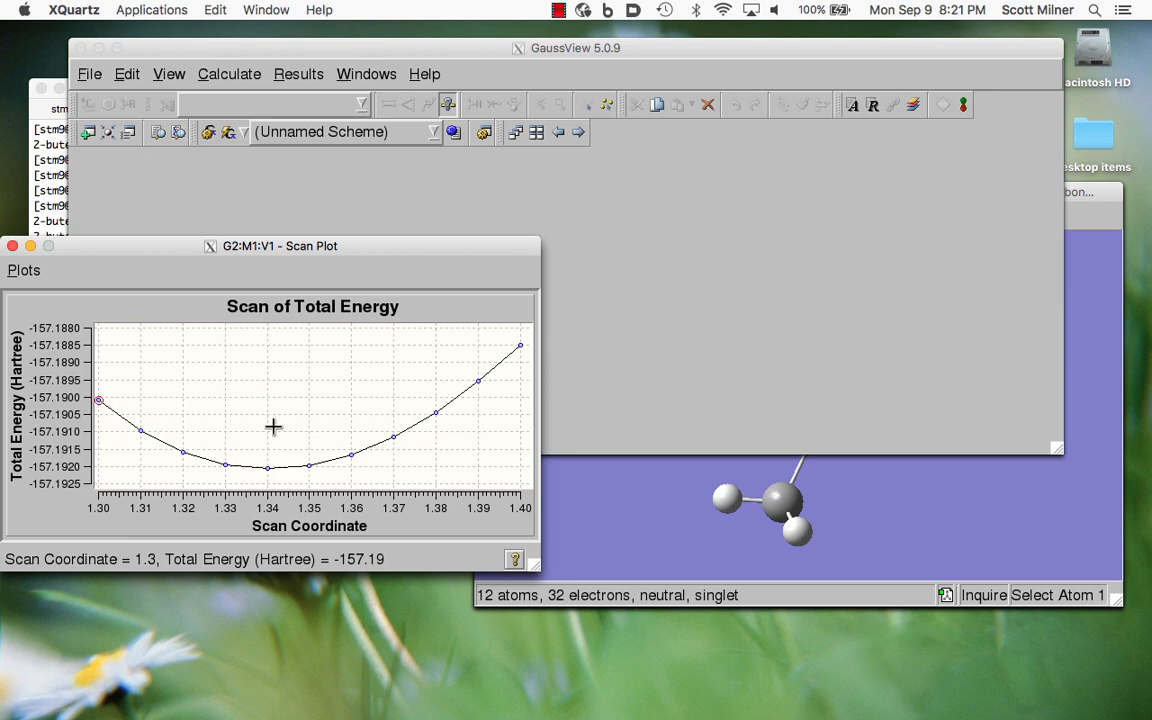
# Step: Save the scan plot's data as the text file bond.txt in the test directory
pyautogui.rightClick(422, 454)
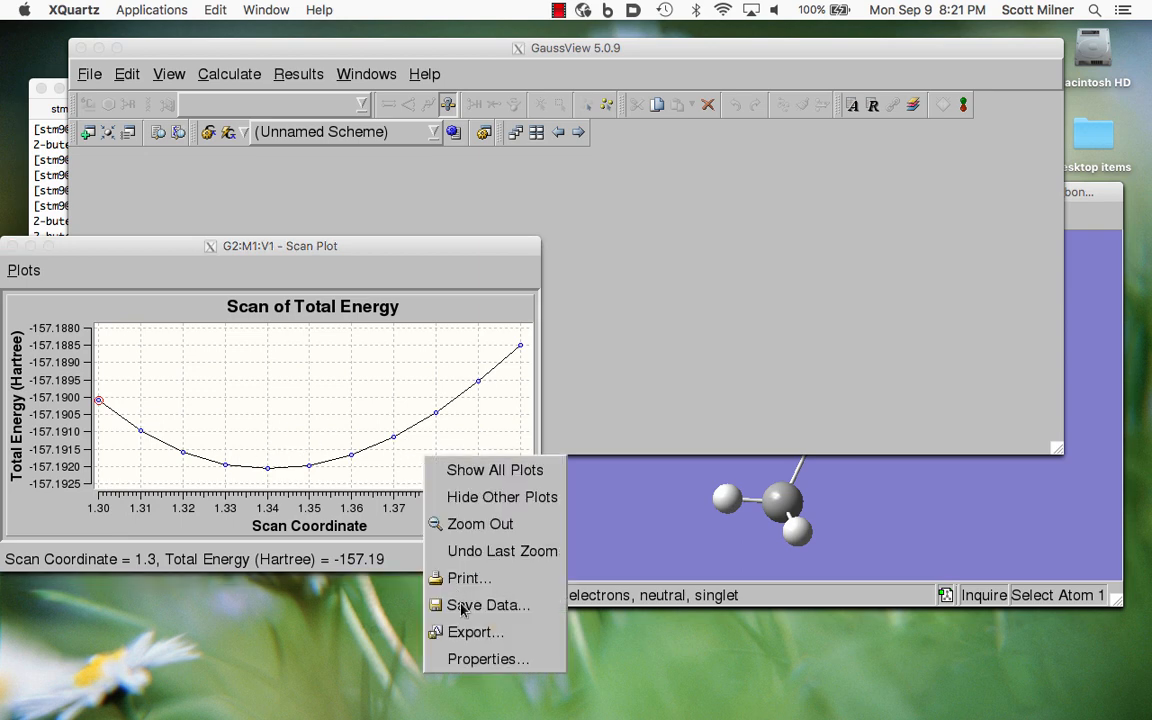
pyautogui.click(456, 441)
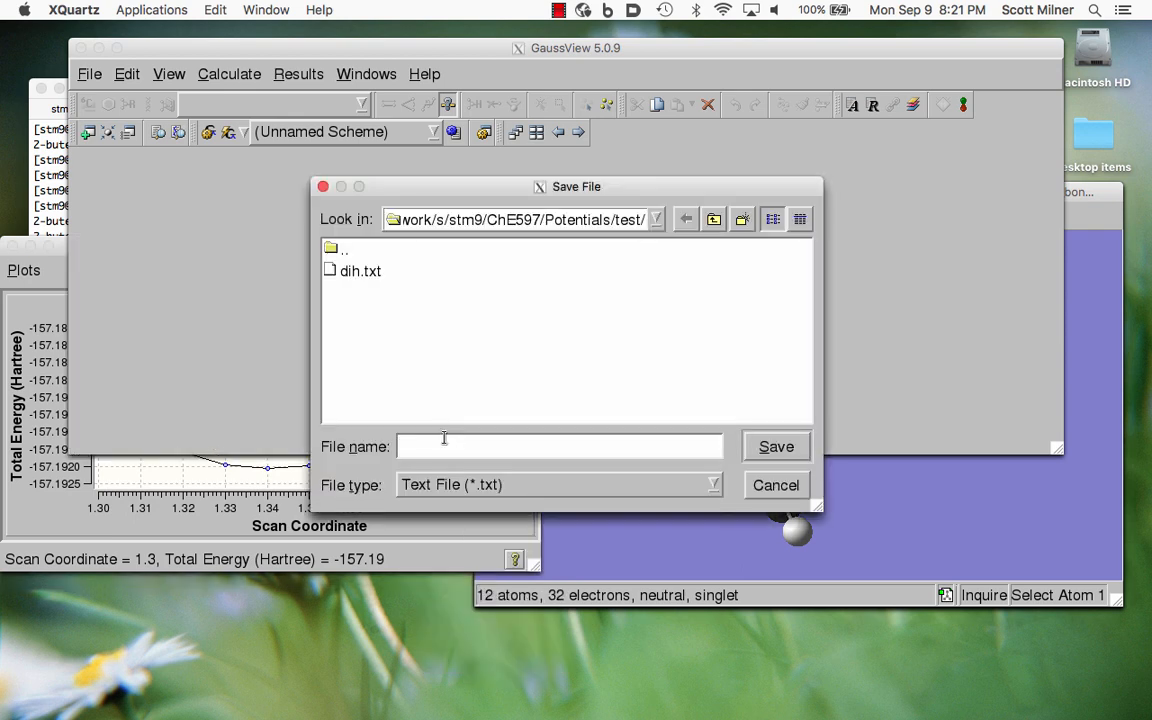
pyautogui.write('bond.txt')
pyautogui.press('Return')
pyautogui.click(429, 457)
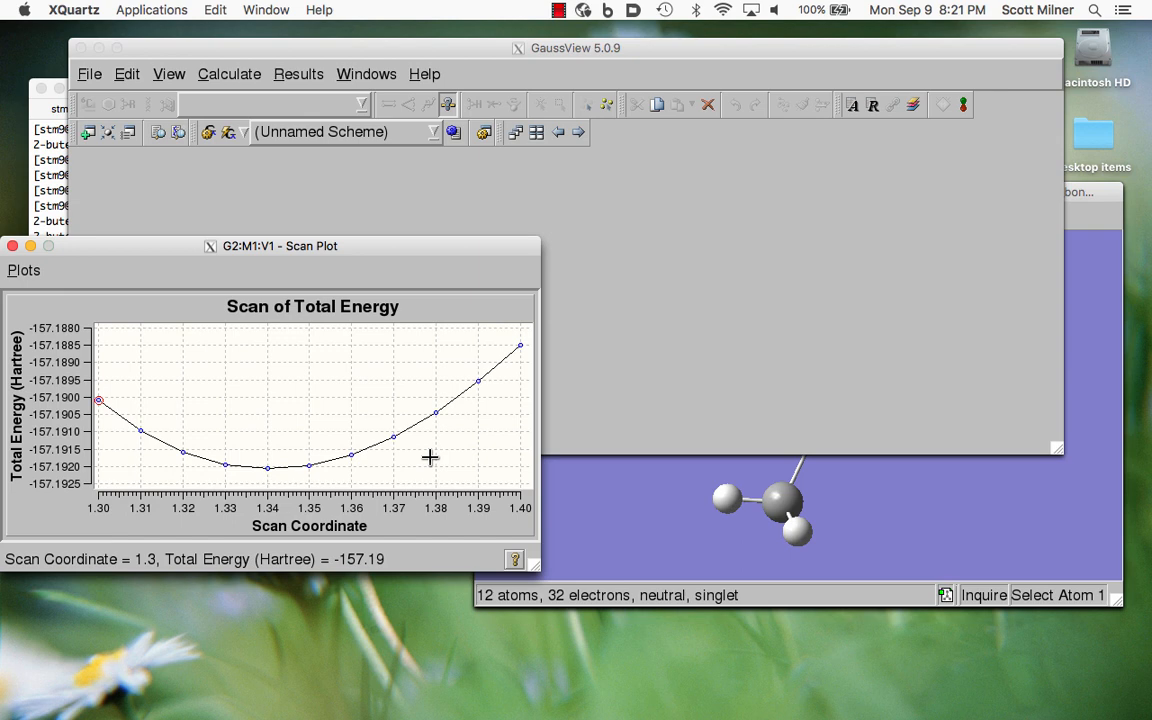
# Step: Export the total energy scan plot as a PNG raster image named bond.png in the test directory
pyautogui.rightClick(432, 540)
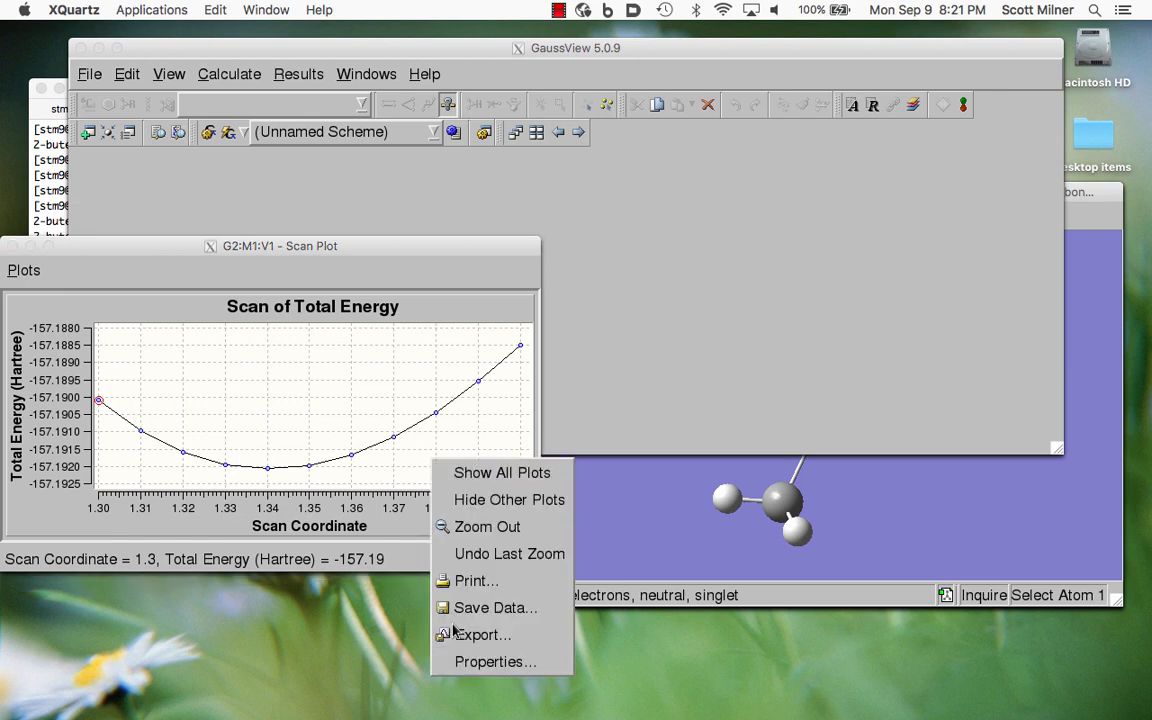
pyautogui.click(462, 634)
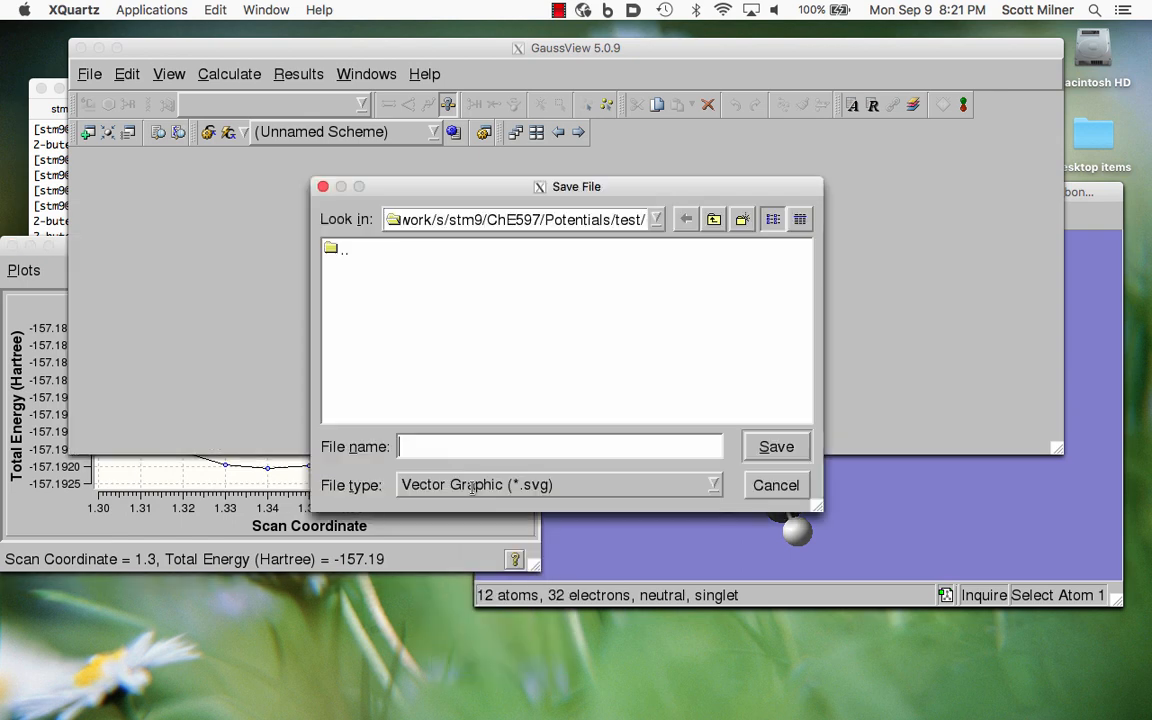
pyautogui.click(435, 484)
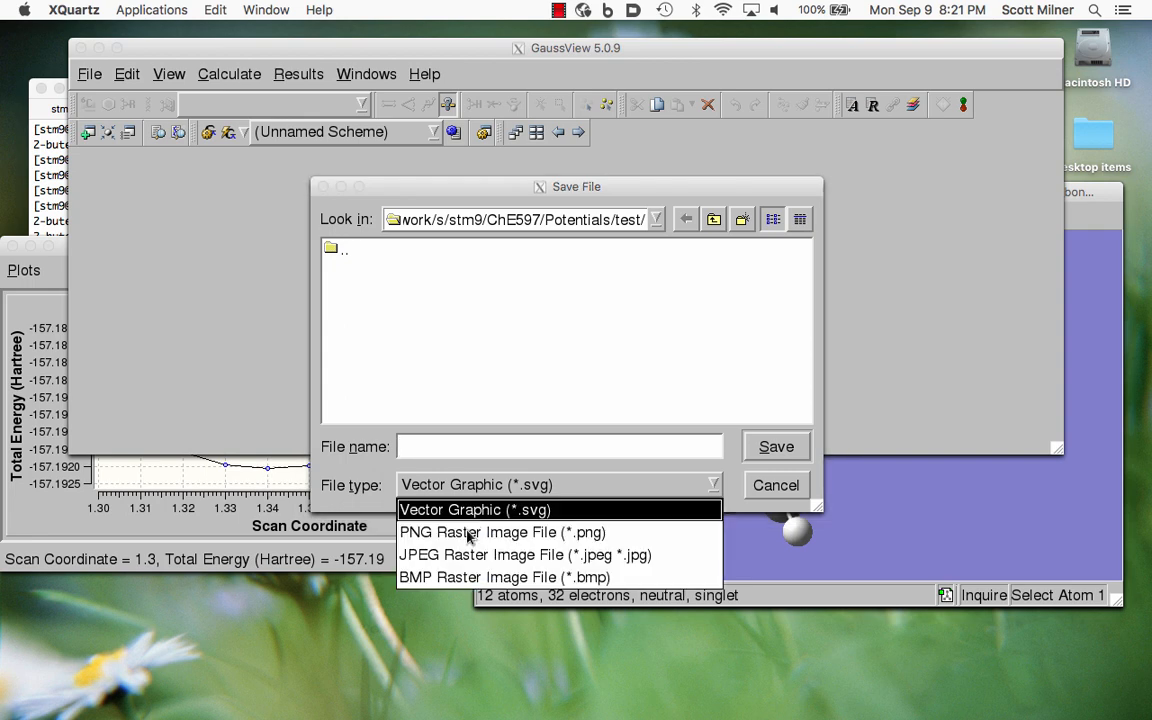
pyautogui.press('Down')
pyautogui.press('Return')
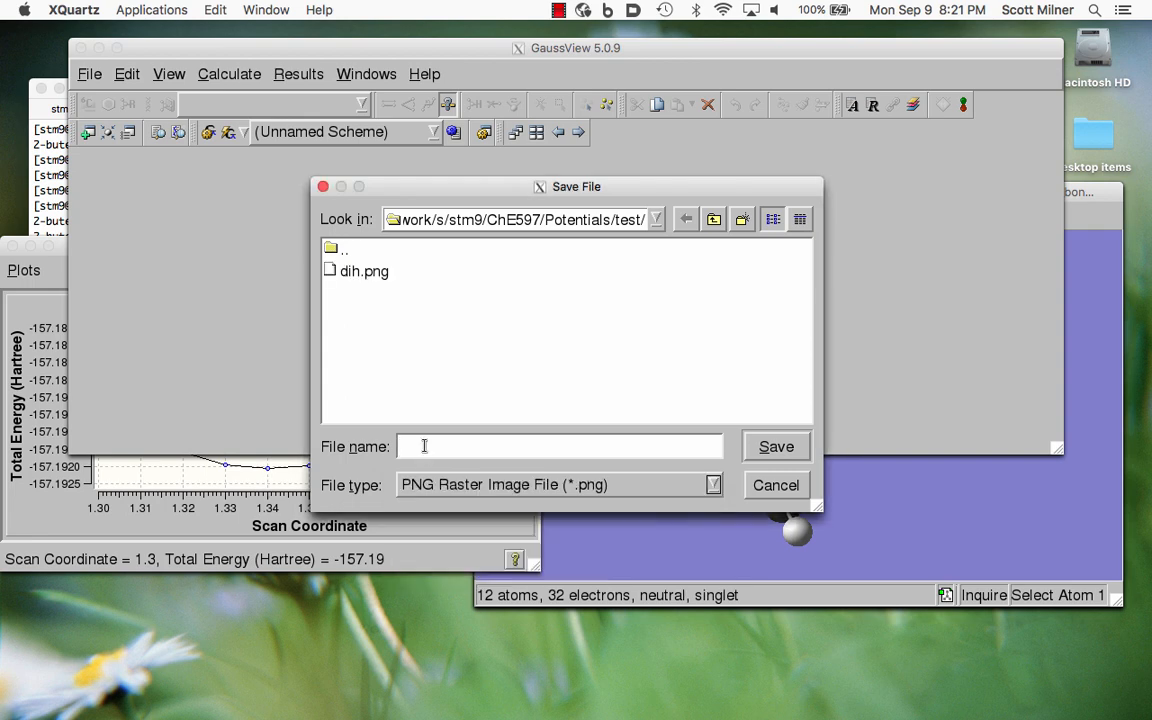
pyautogui.click(424, 446)
pyautogui.write('bond.png')
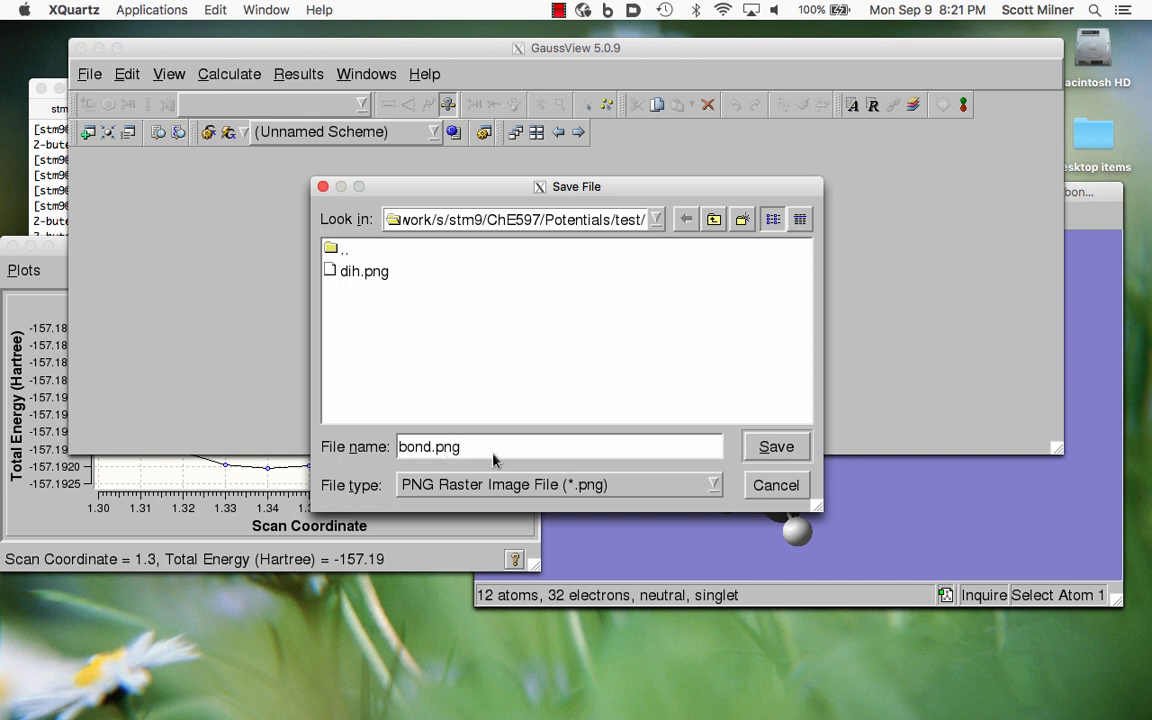
pyautogui.press('Return')
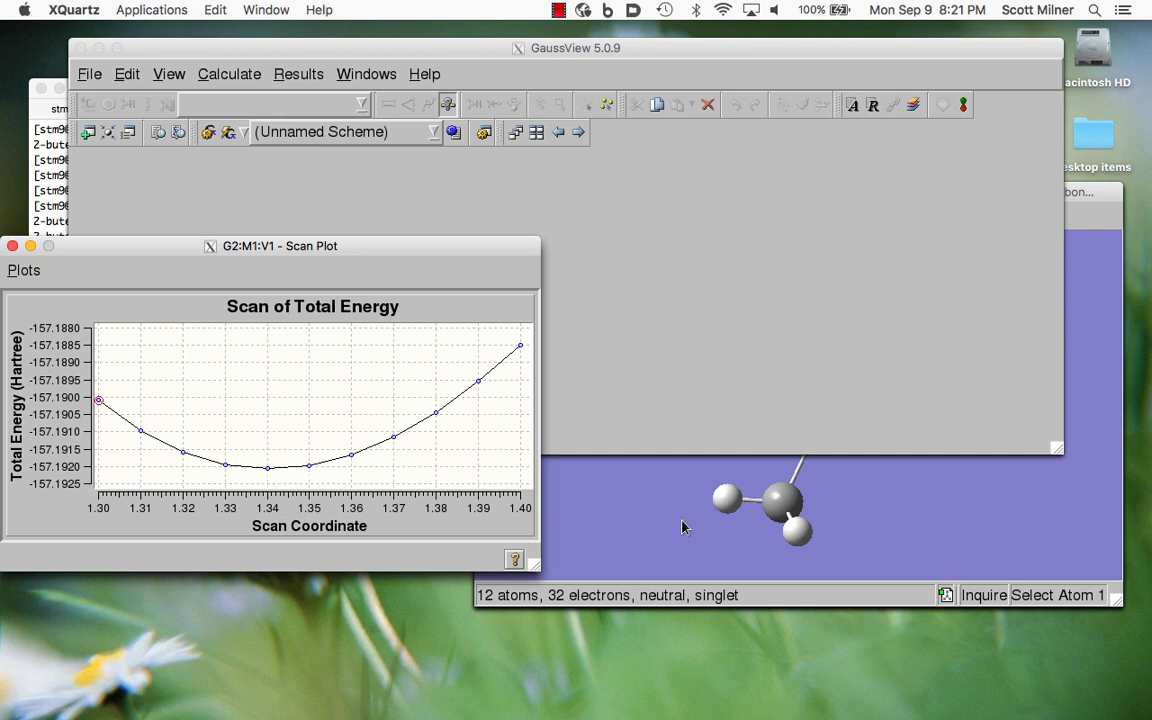
# Step: Switch to the iTerm2 terminal, list the test directory's files, and open bond.txt in vi to examine the scan data
pyautogui.click(812, 436)
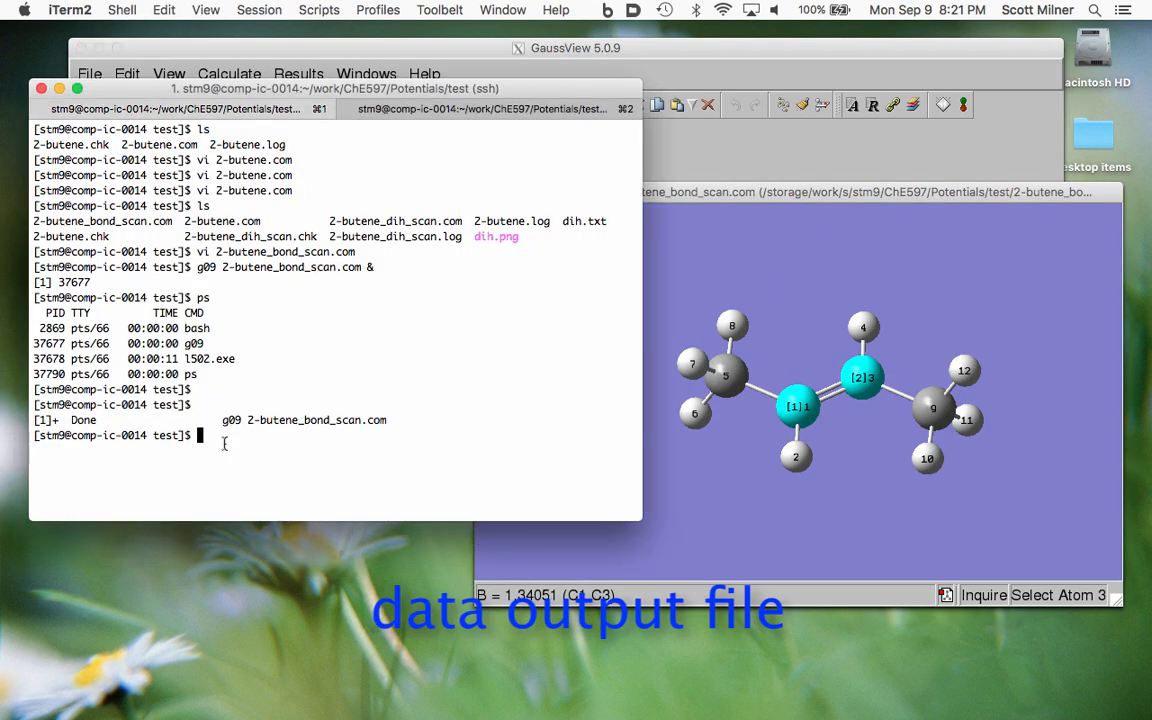
pyautogui.write('ls')
pyautogui.press('Return')
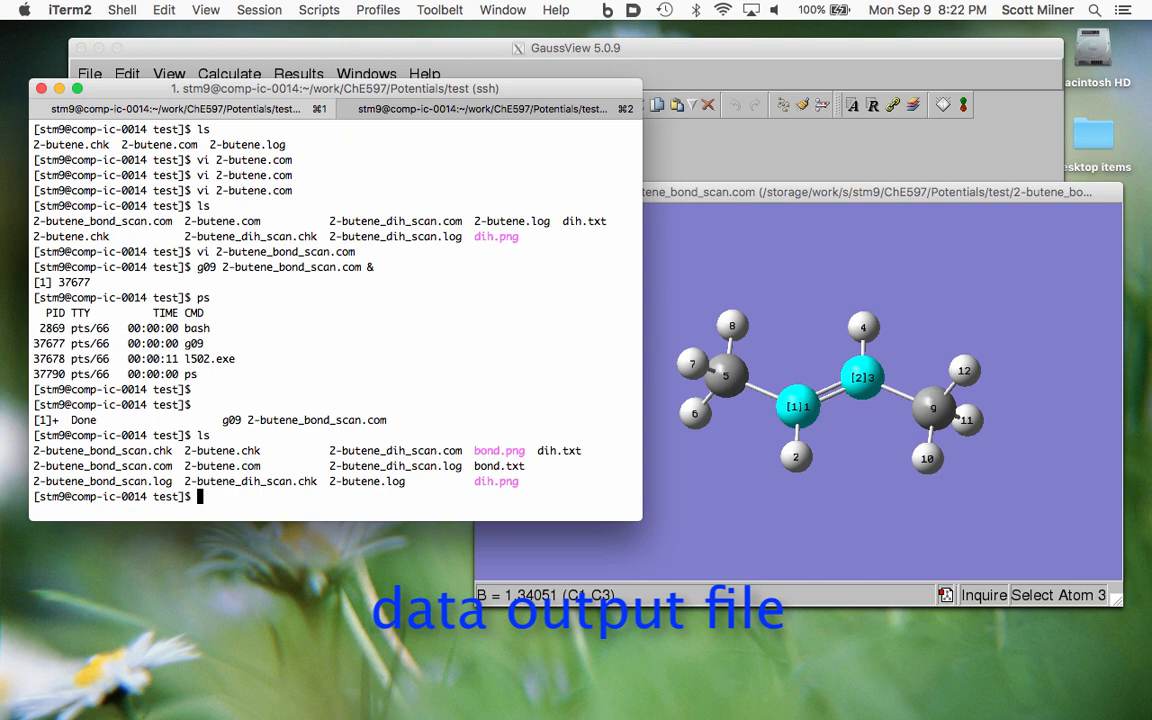
pyautogui.write('vi bond.txt')
pyautogui.press('Return')
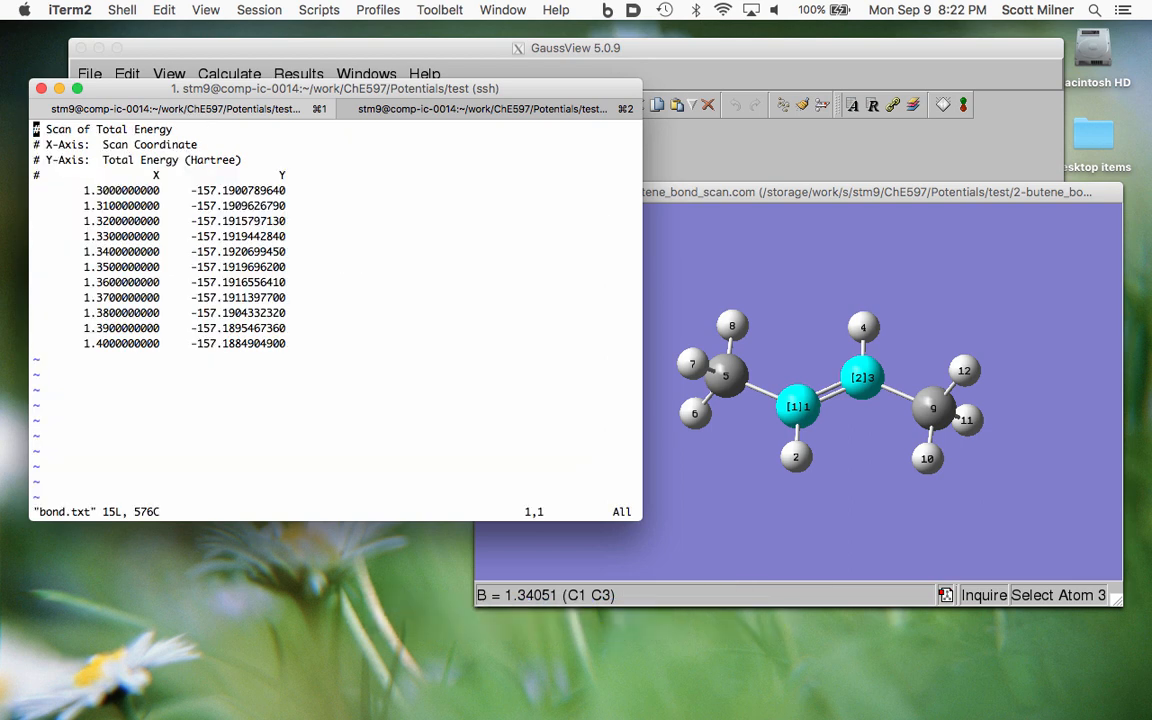